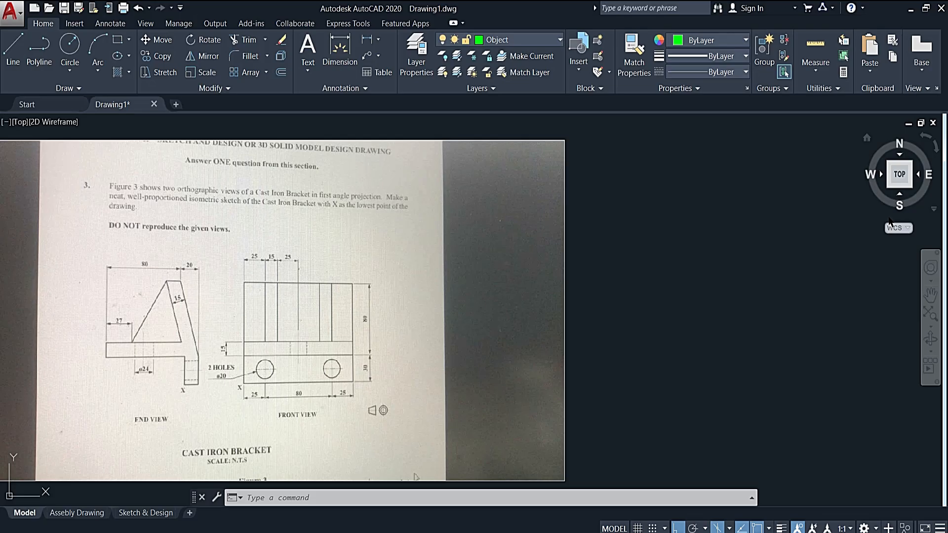
type("l")
key("Return")
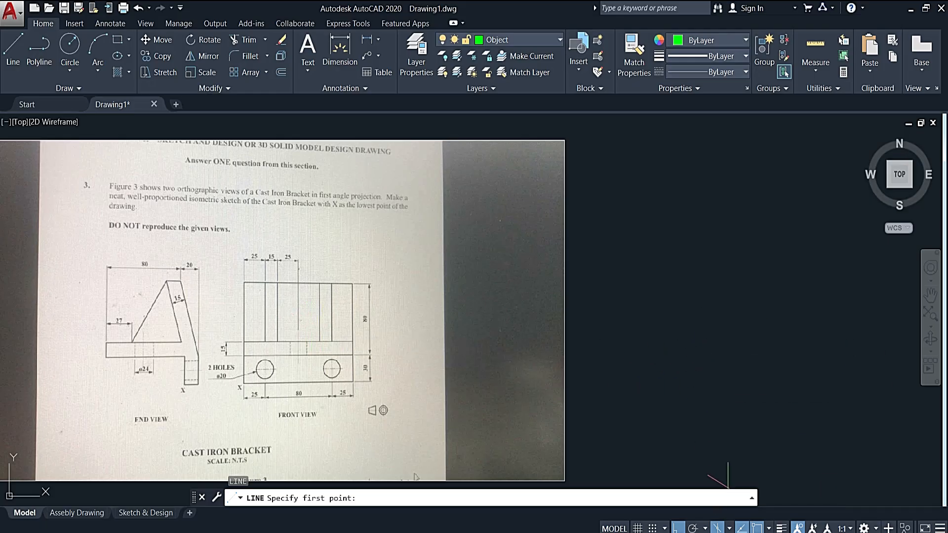
left_click(718, 528)
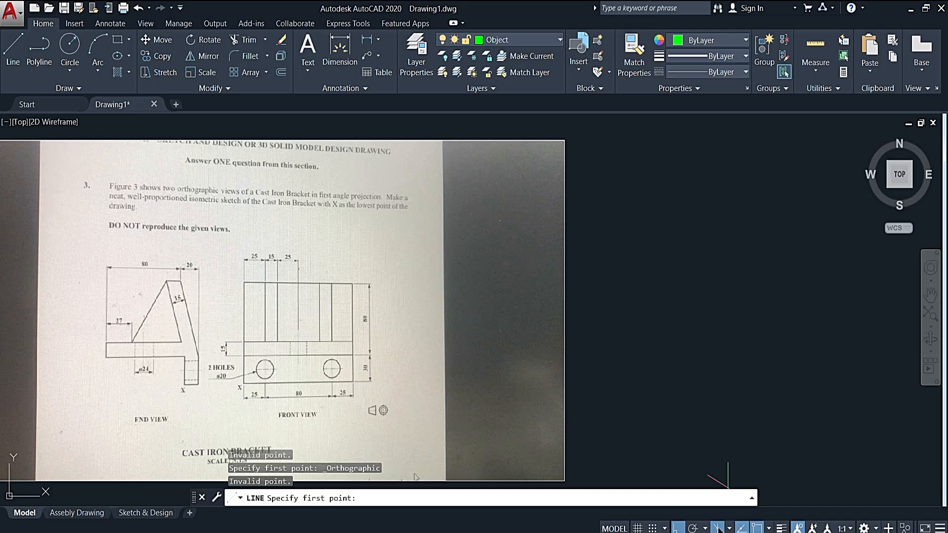
key("Escape")
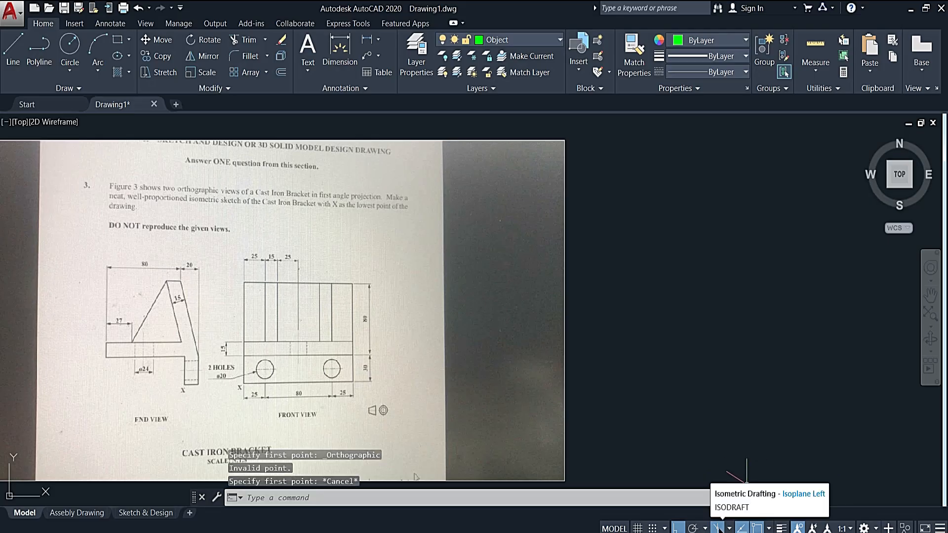
left_click(718, 527)
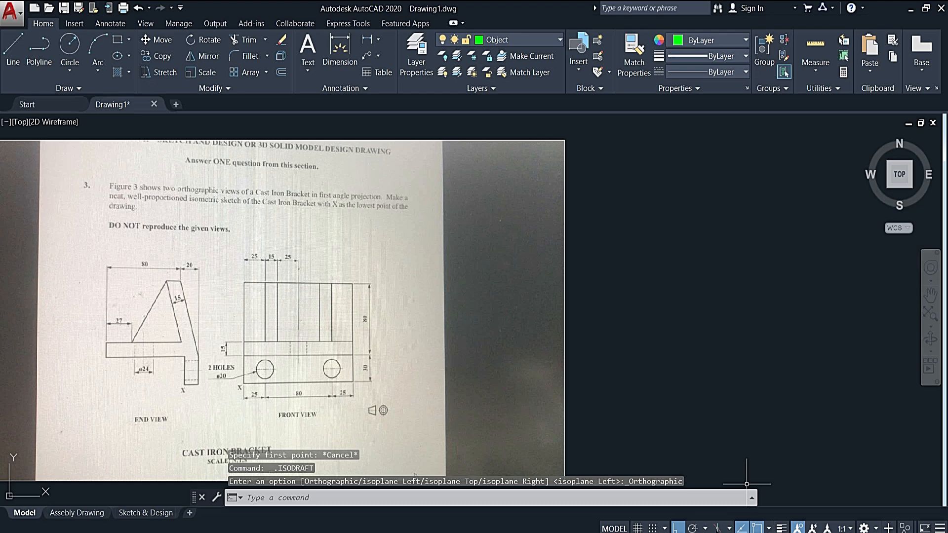
left_click(718, 527)
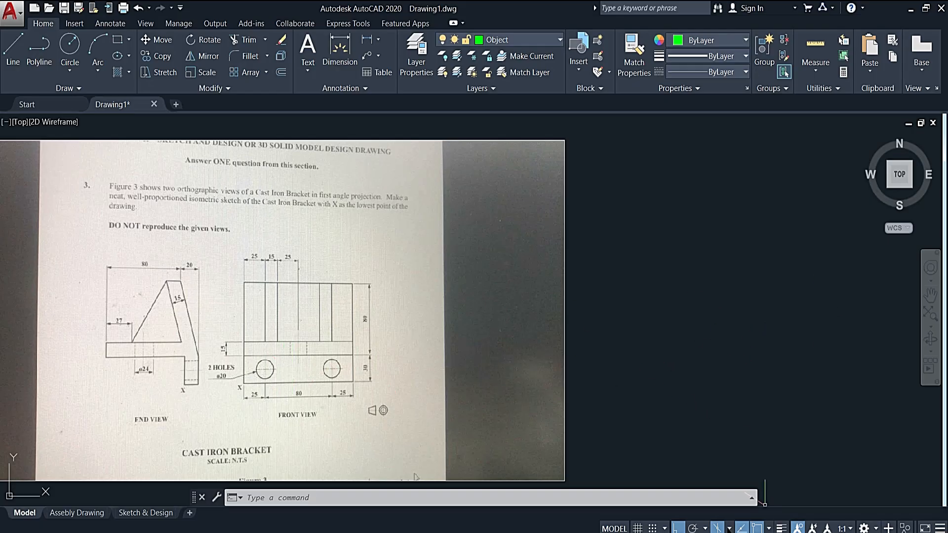
- Set the isometric drafting plane to isoplane Right and check the polar tracking angle options
left_click(729, 528)
left_click(738, 509)
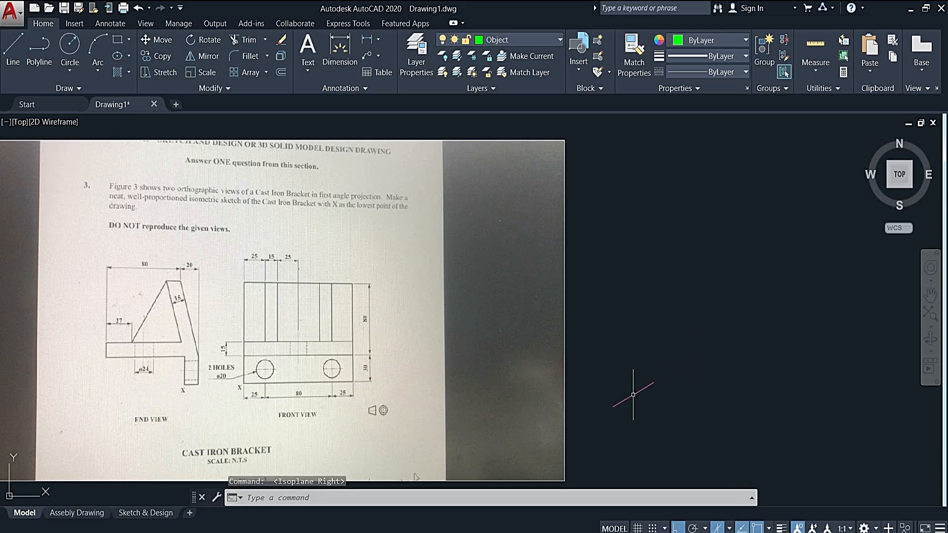
left_click(705, 529)
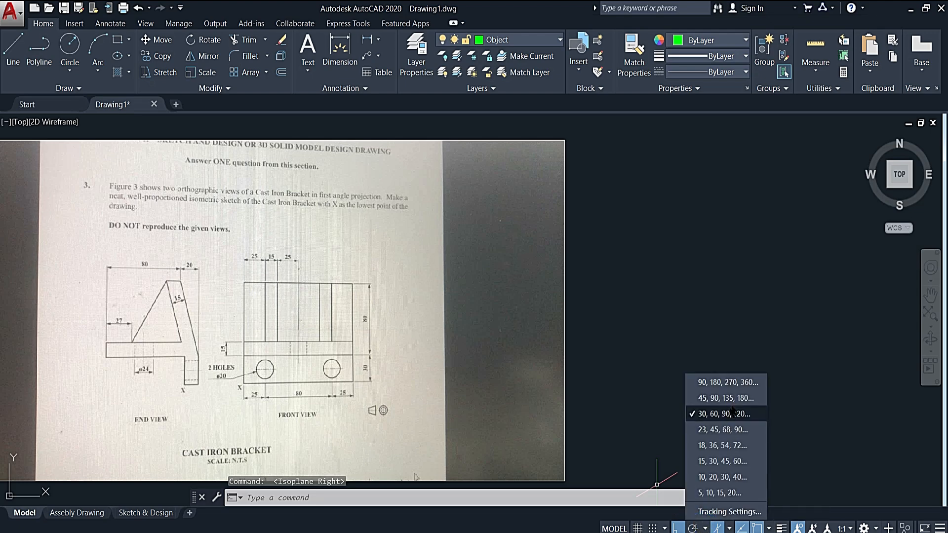
left_click(805, 452)
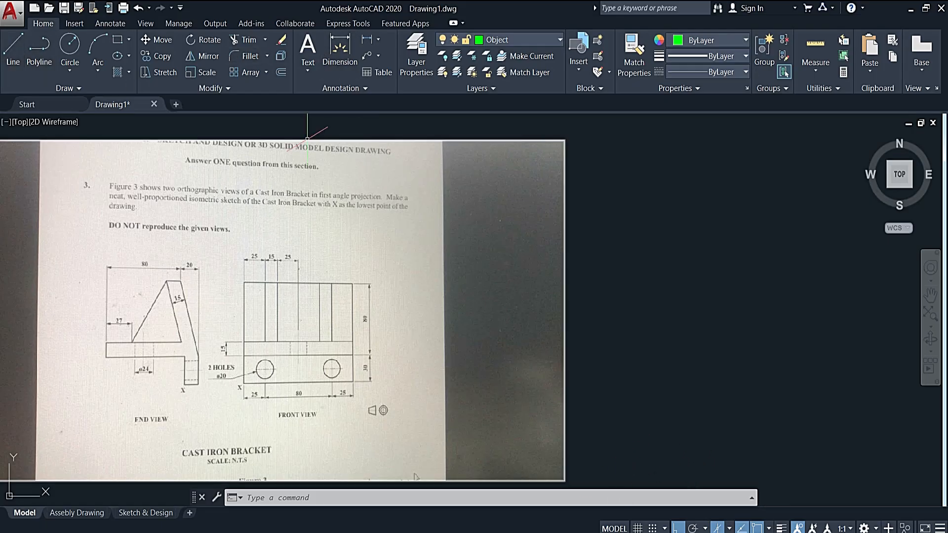
- Draw a line 130 long at 30° in the empty area beside the reference image, continuing with a segment 15 straight up
type("l")
key("Return")
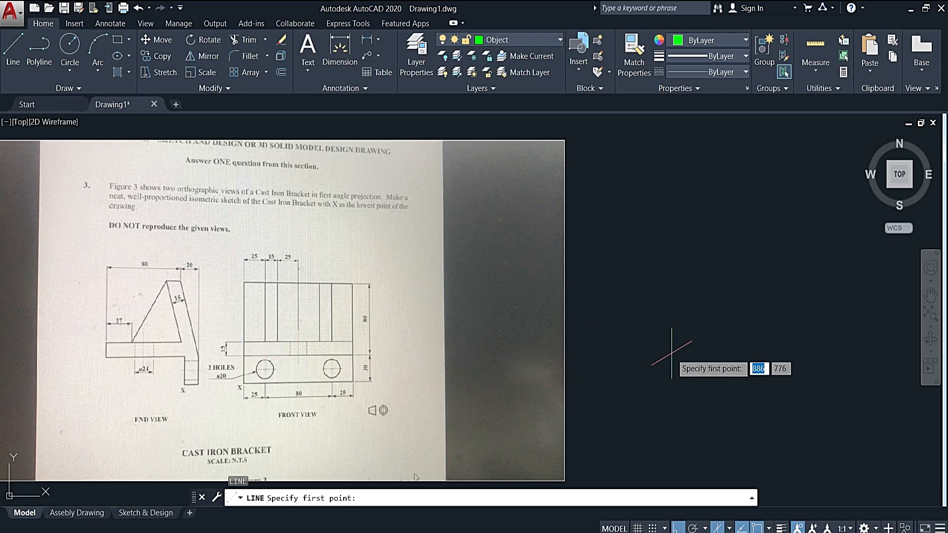
left_click(650, 362)
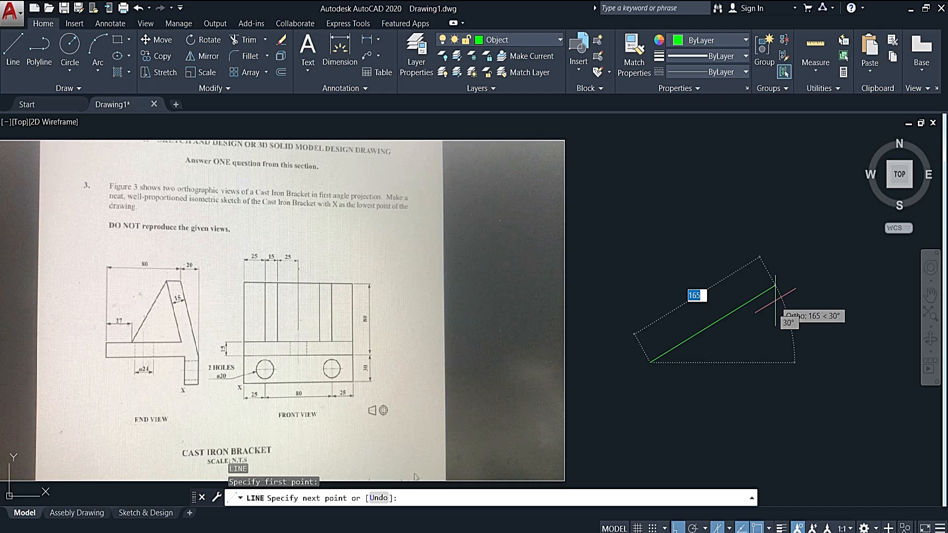
type("3")
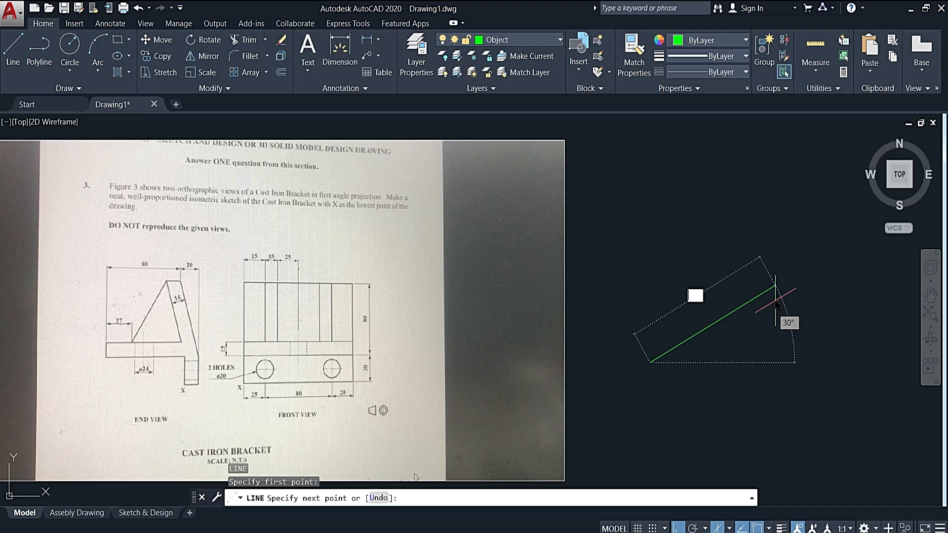
type("10")
key("Return")
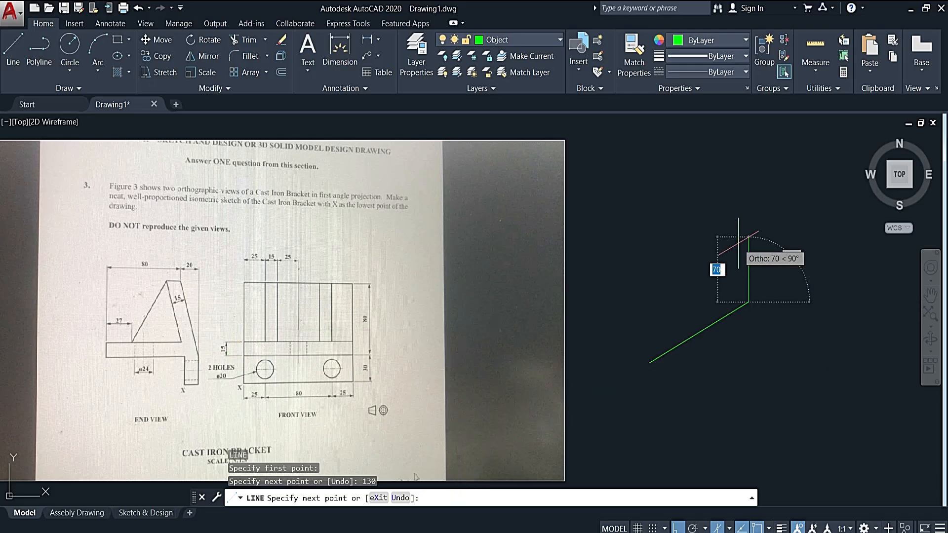
type("1")
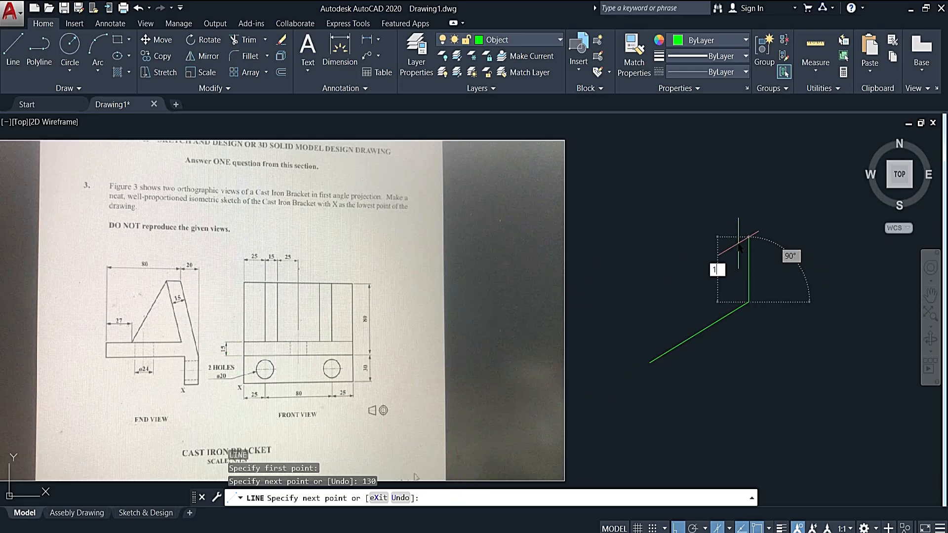
type("5")
key("Return")
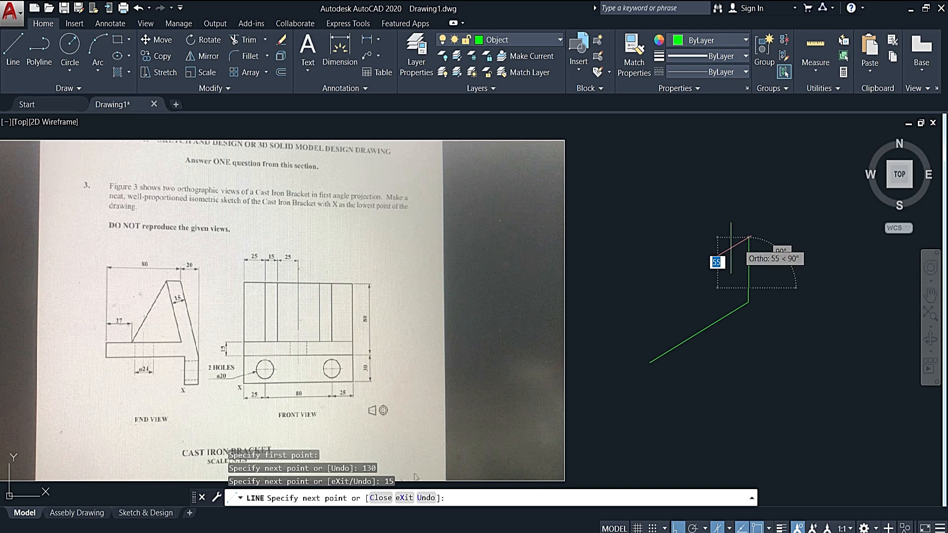
- Complete the thin base face with a 130 line back parallel to the first edge and a 15 line down to the start point
type("130")
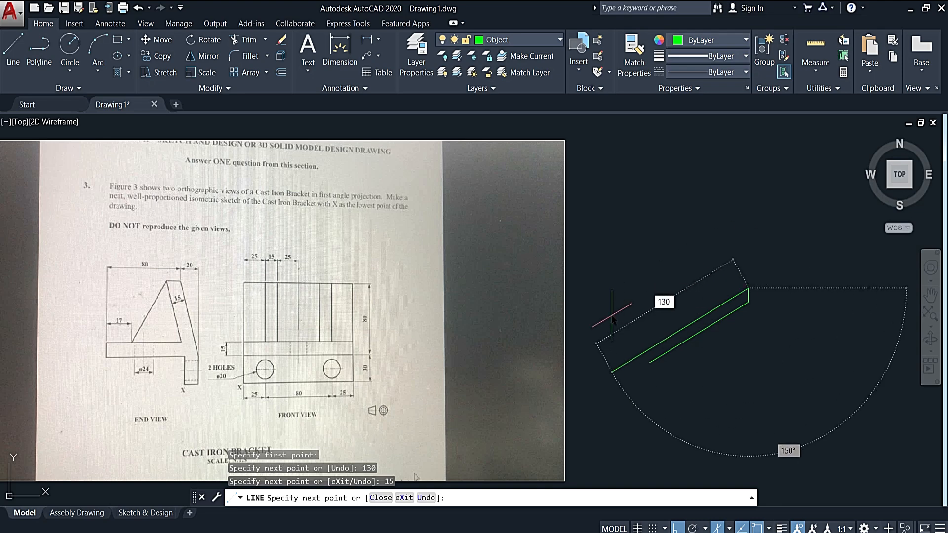
key("Return")
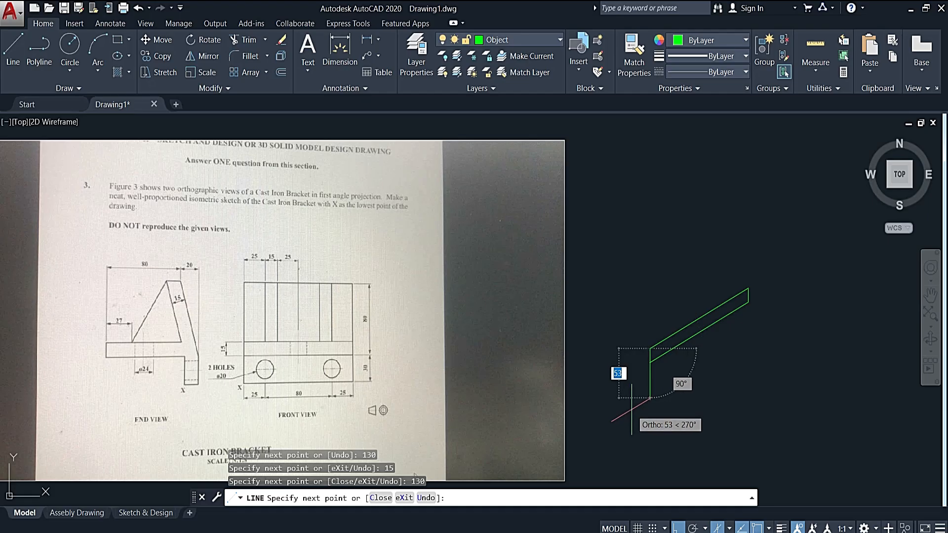
type("15")
key("Return")
key("Escape")
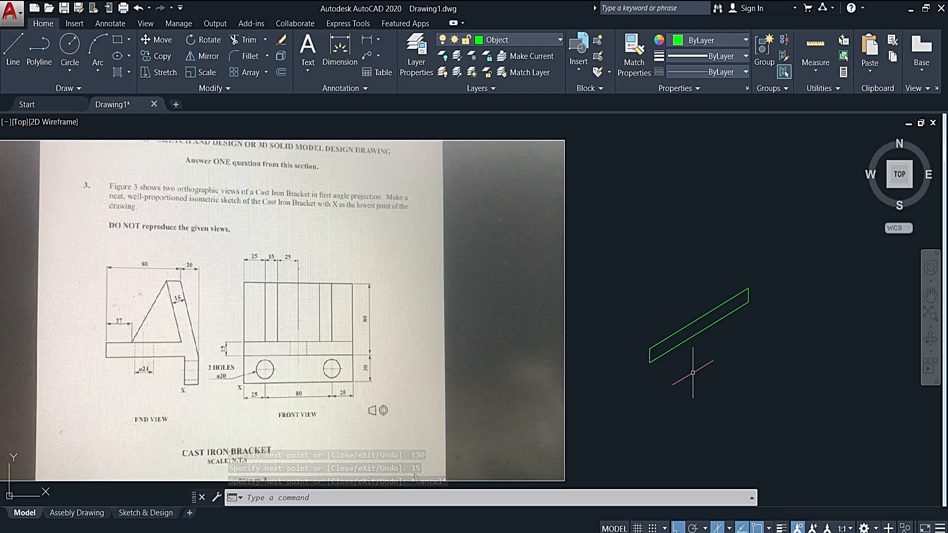
- Switch to isoplane Left and draw a line 80 long at 150° from the upper near corner of the base face
left_click(729, 529)
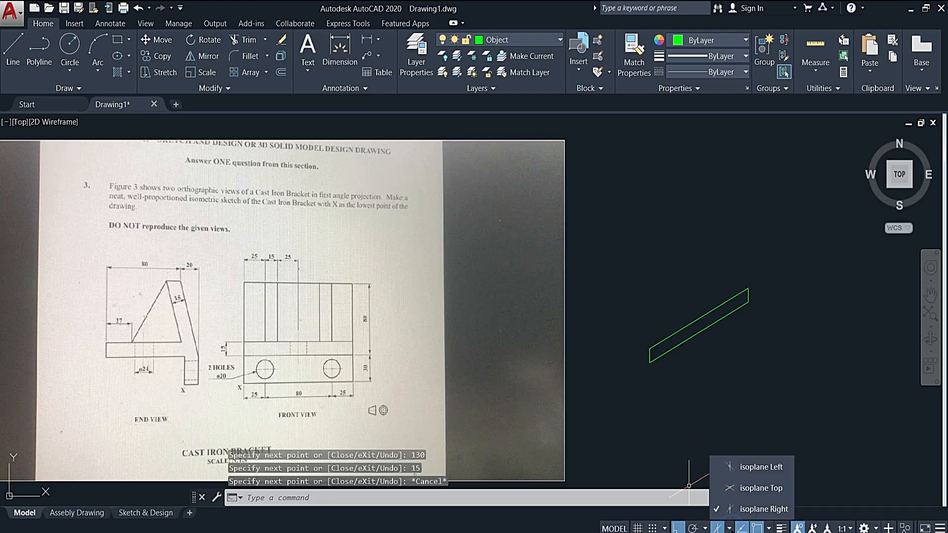
left_click(730, 460)
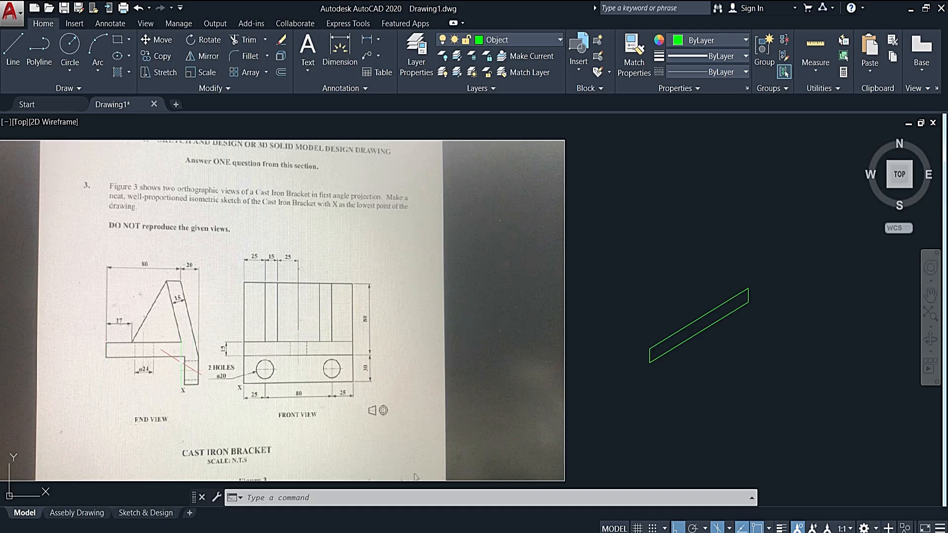
type("l")
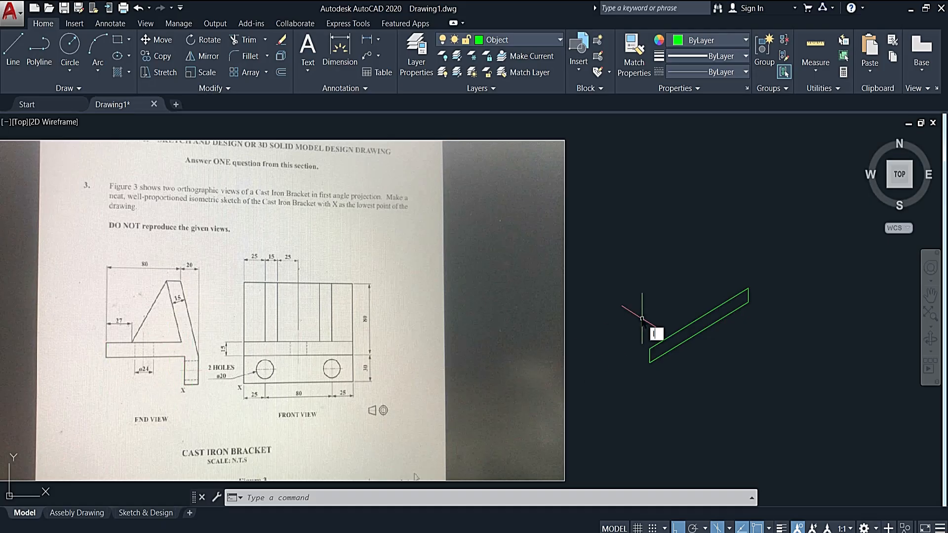
key("Return")
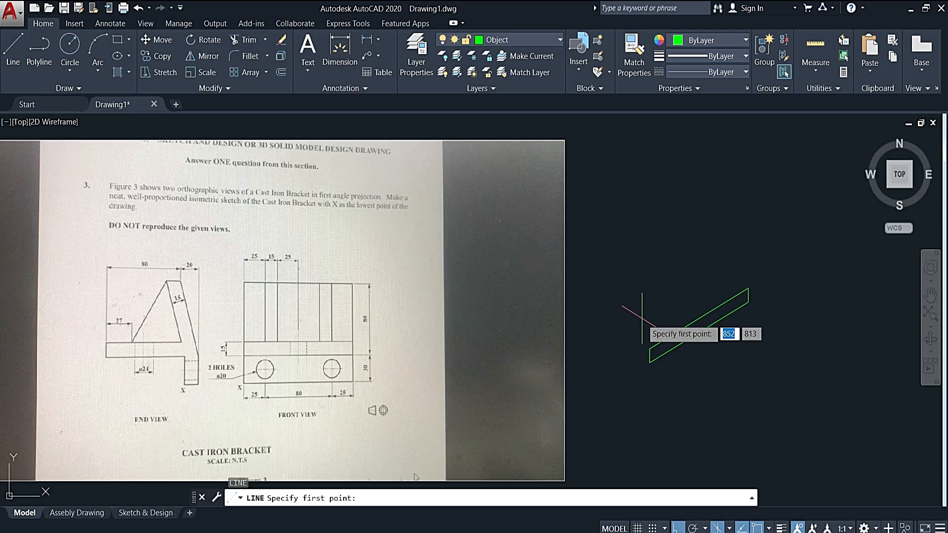
left_click(650, 348)
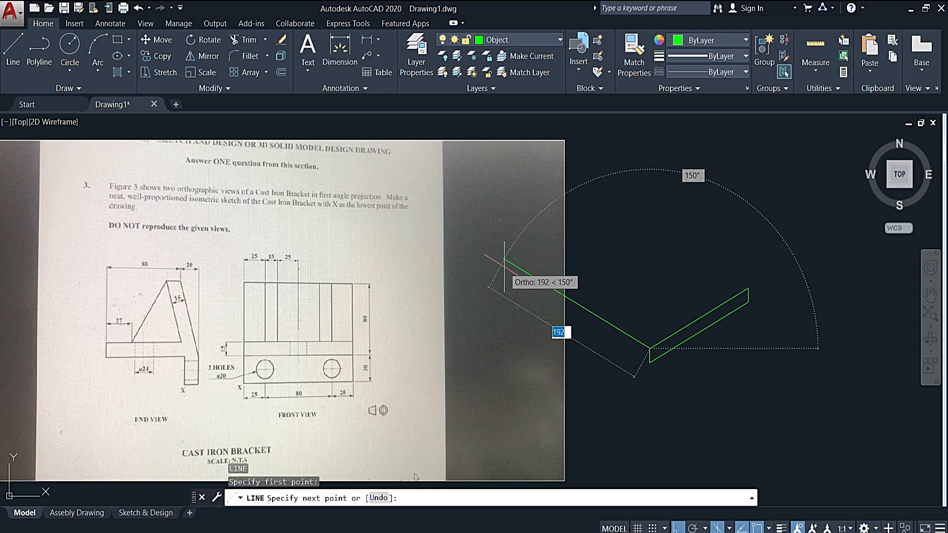
type("80")
key("Return")
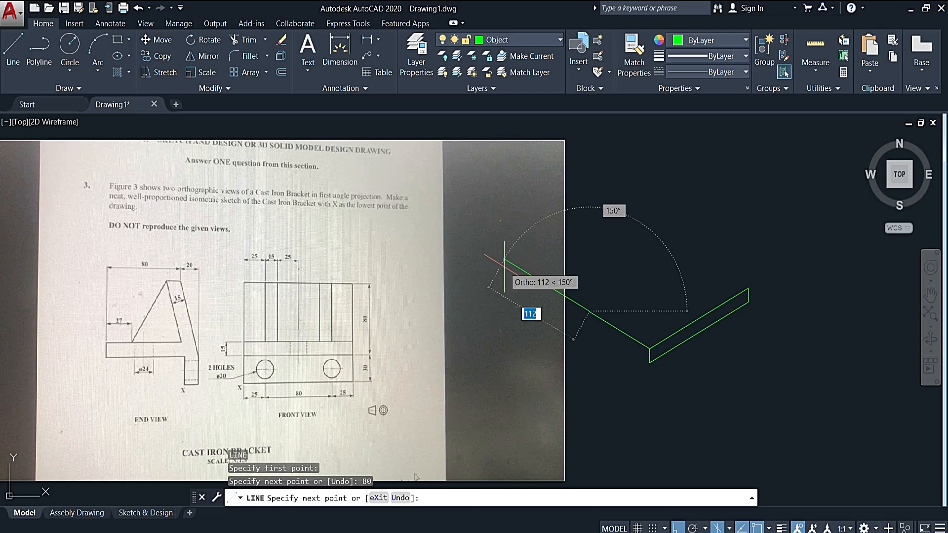
key("Escape")
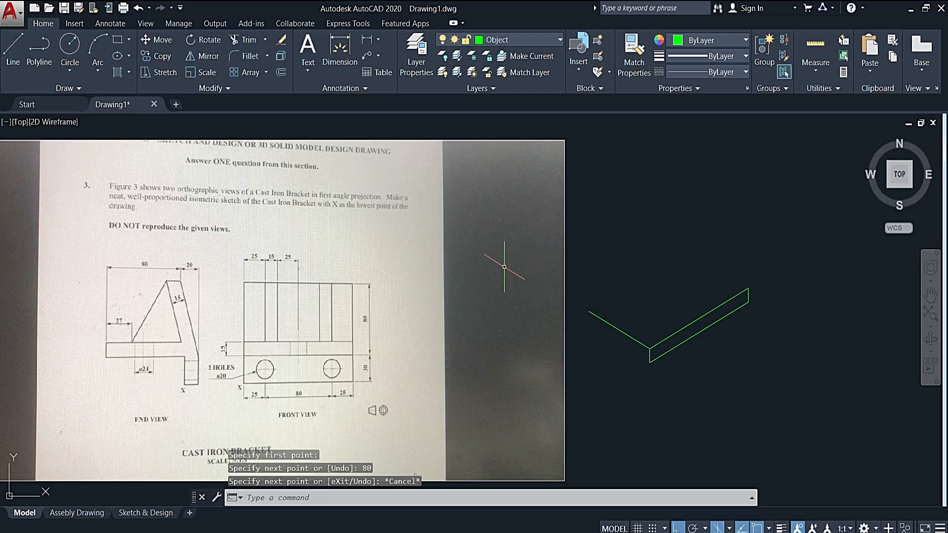
- Copy the 80 line straight down by 15 to the lower near corner of the base face
left_click(608, 318)
left_click(595, 334)
type("CP")
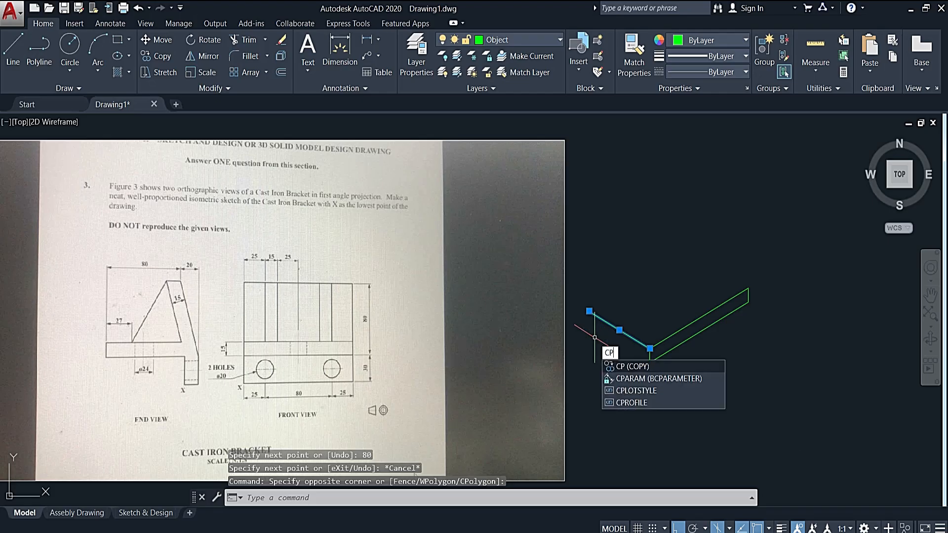
key("Return")
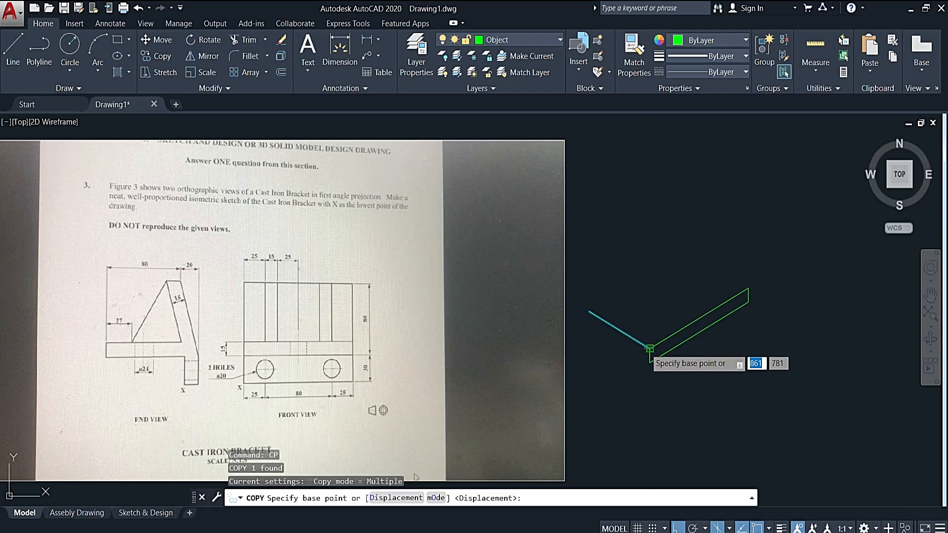
left_click(649, 349)
type("15")
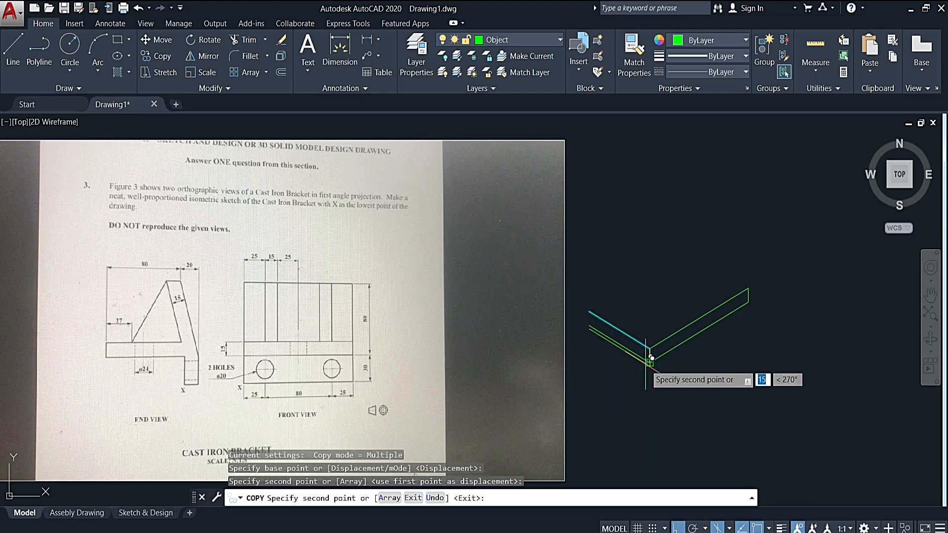
key("Return")
key("Escape")
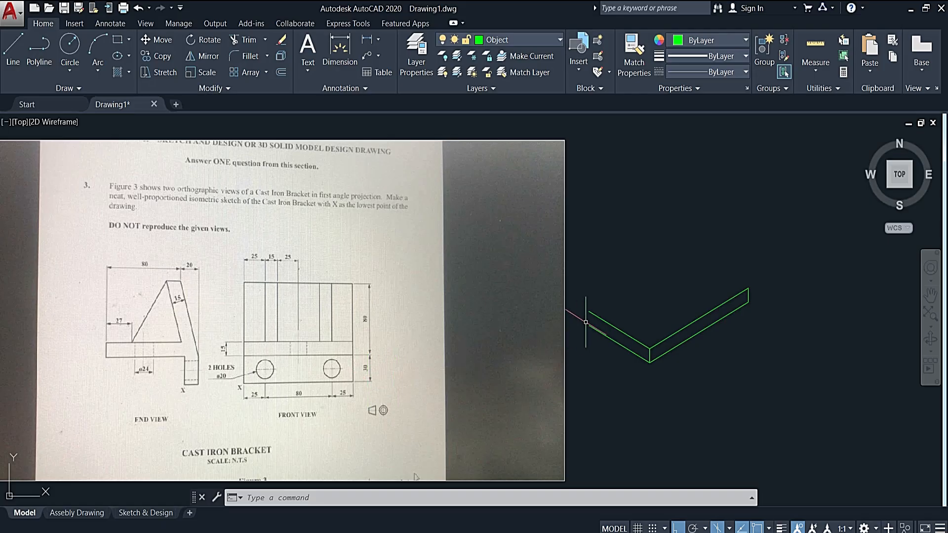
- Draw the leg outline from the far end of the lower 80 line: 30 straight down, 15 at 150°, and 30 straight up
type("l")
key("Return")
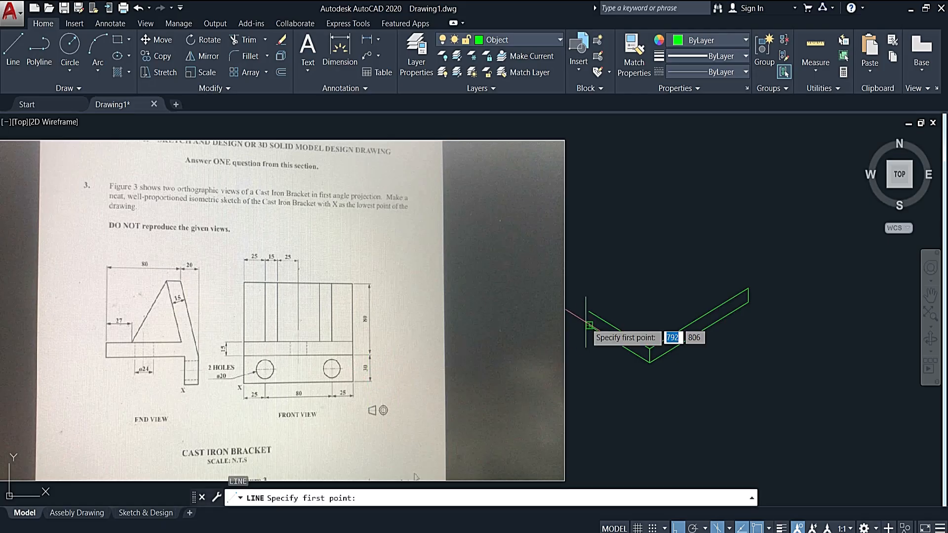
left_click(589, 326)
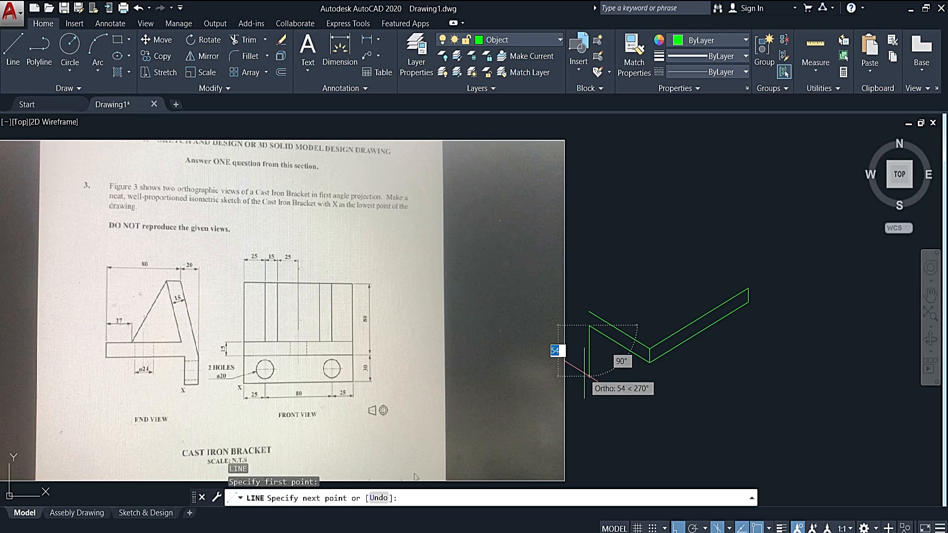
type("30")
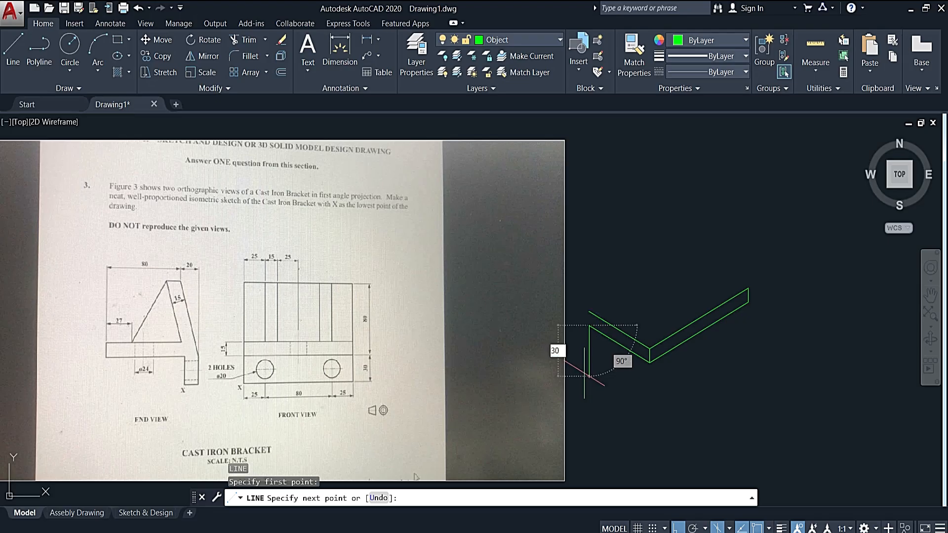
key("Return")
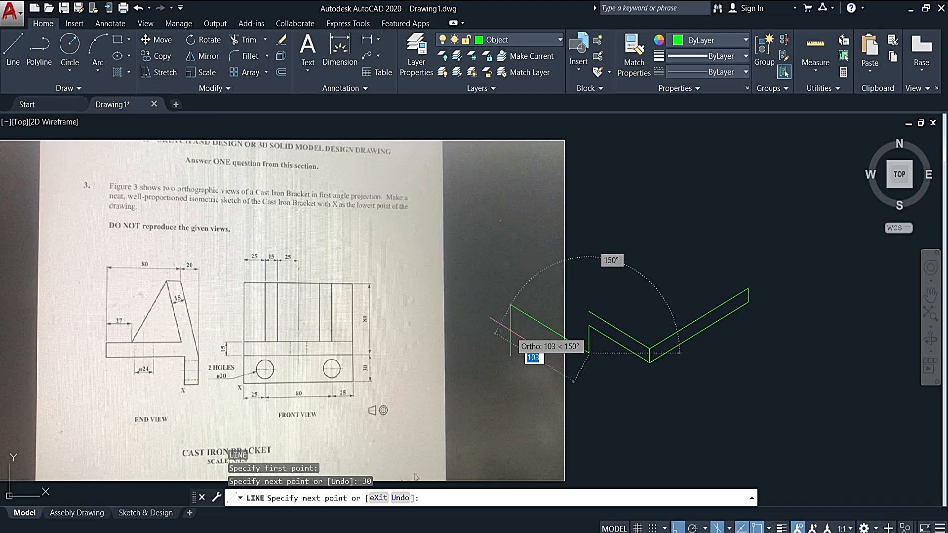
type("15")
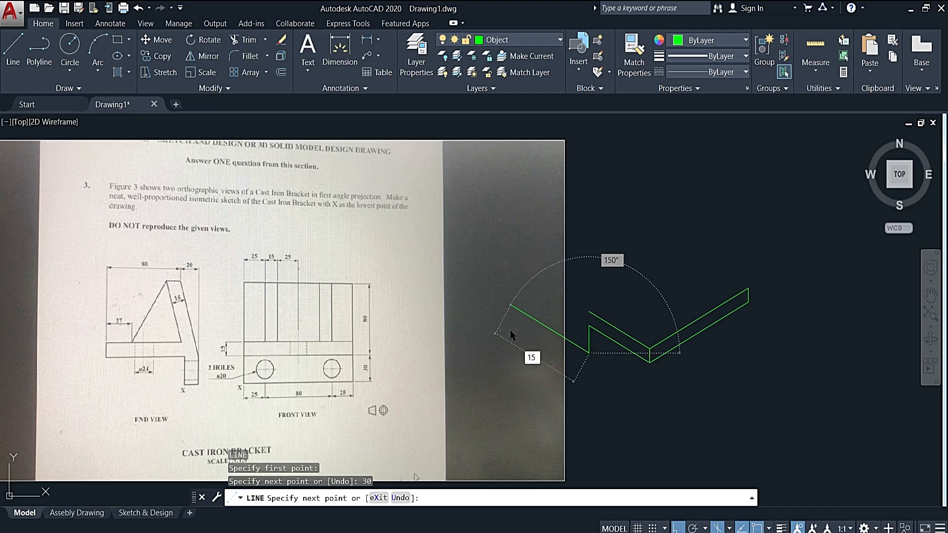
key("Return")
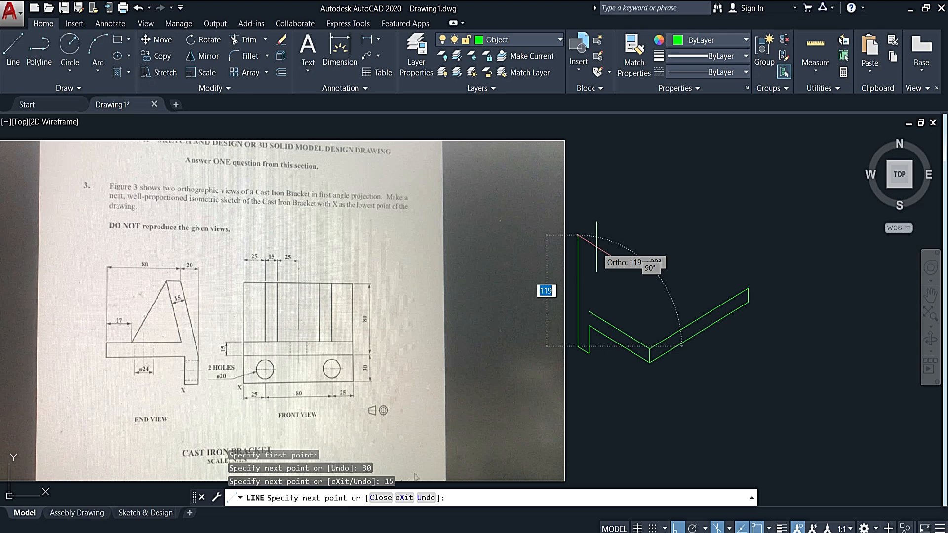
type("30")
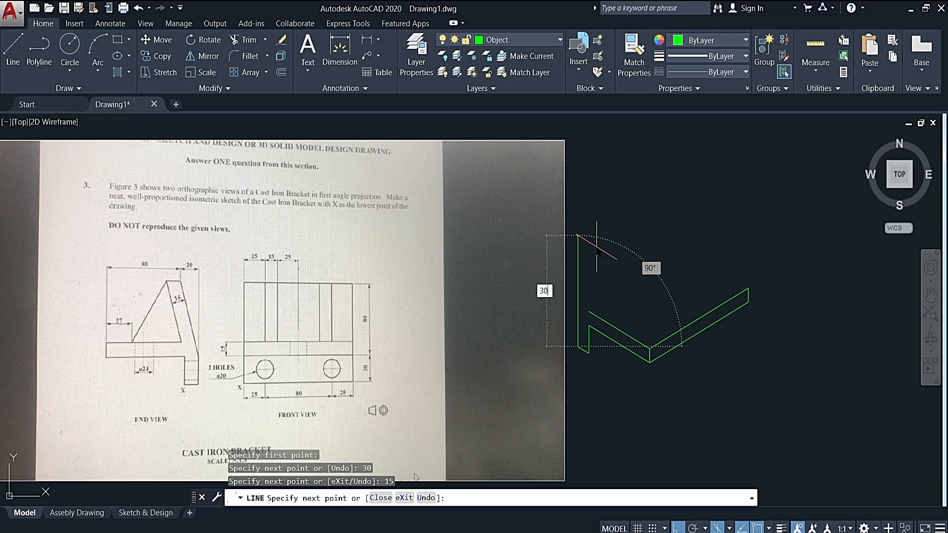
key("Return")
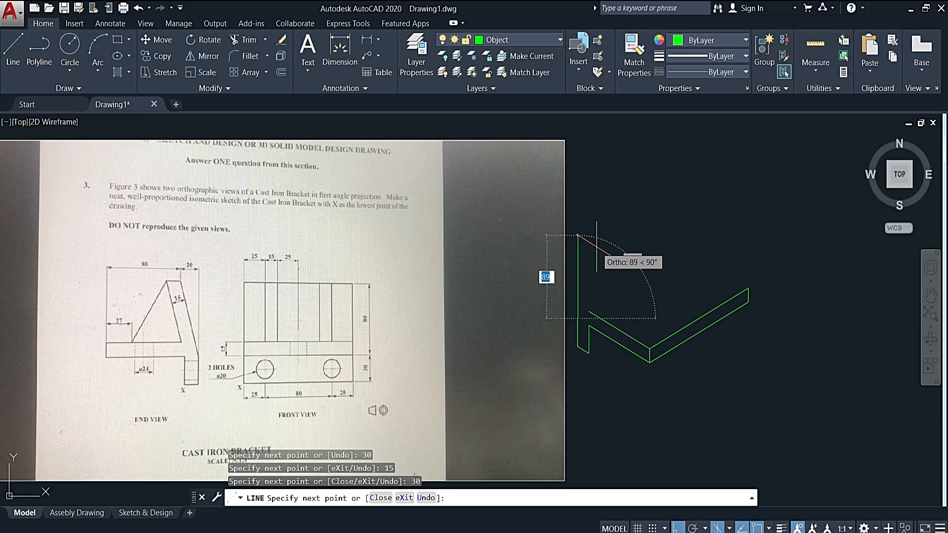
key("Escape")
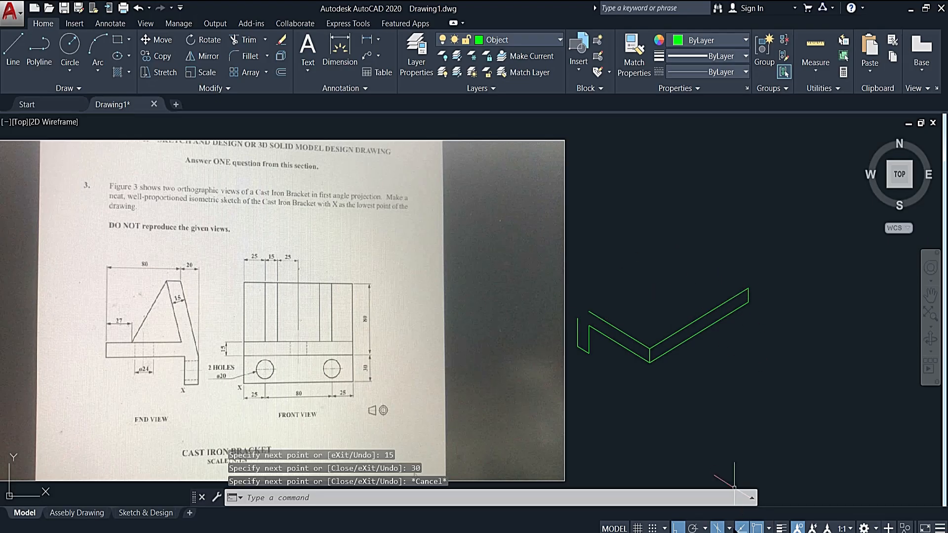
- Switch to isoplane Top and close the base's top face with a 130 line at 30° and an 80 line to the far corner
left_click(730, 528)
left_click(748, 483)
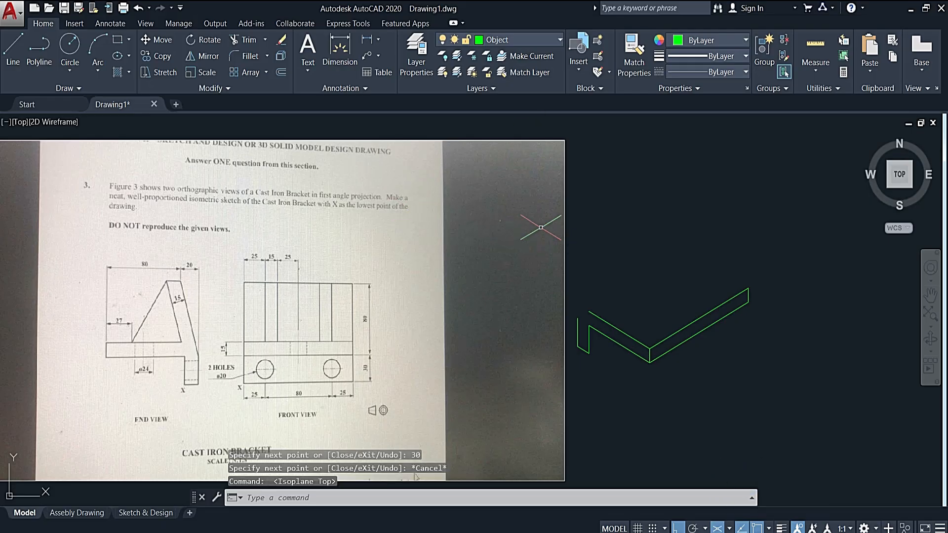
left_click(13, 47)
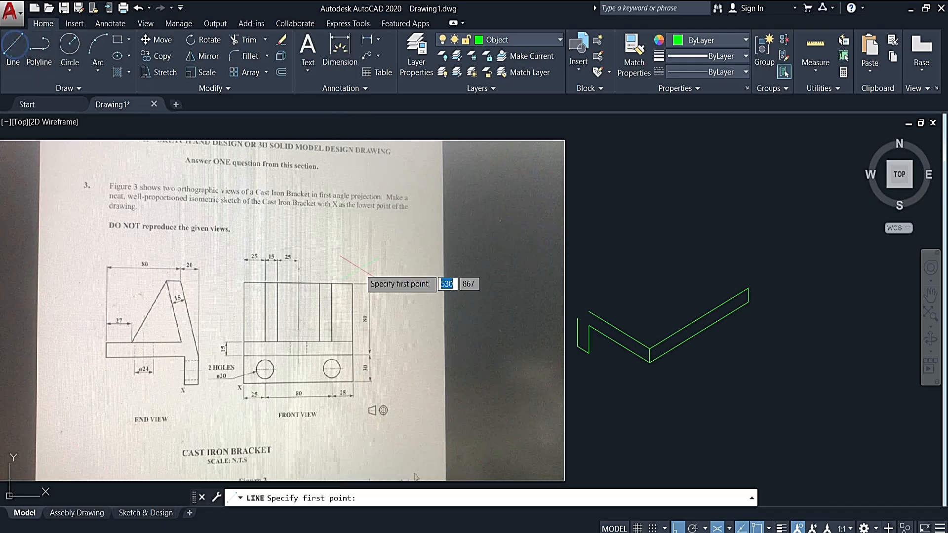
left_click(590, 310)
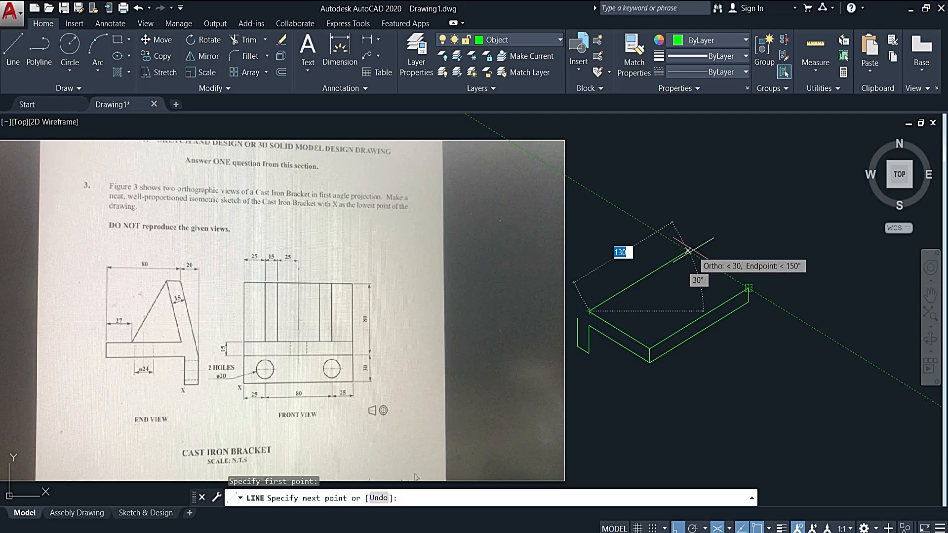
left_click(693, 250)
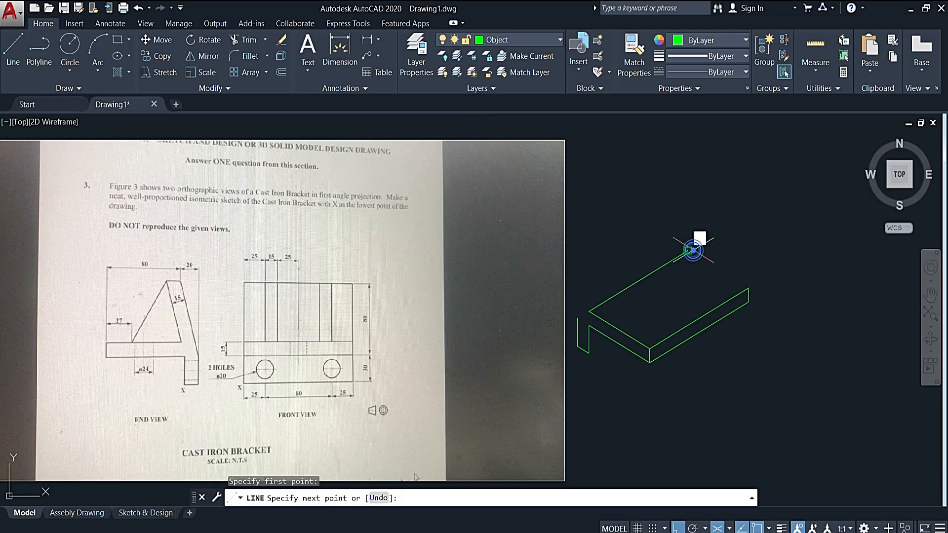
left_click(749, 288)
key("Escape")
key("Escape")
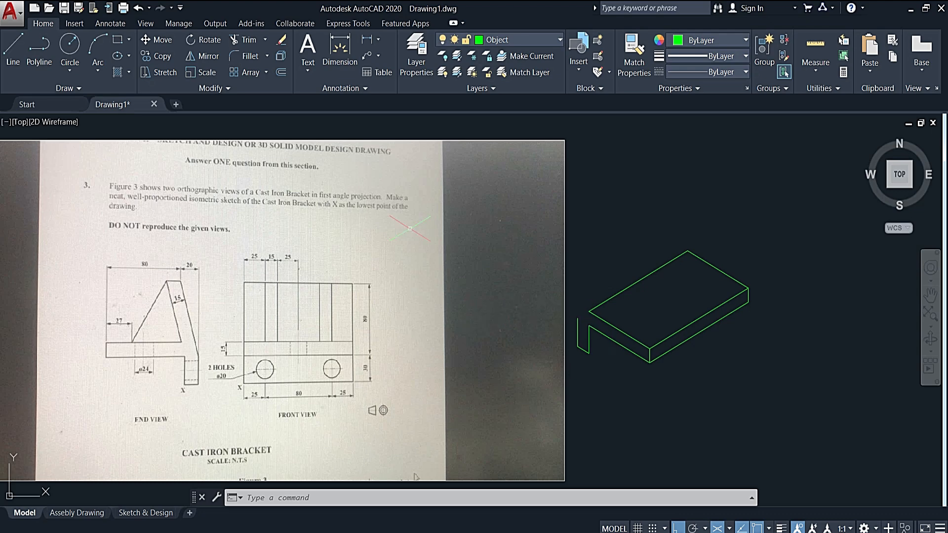
- Draw a line at 30° from the leg's lowest corner, running past the base's lower 80 edge
left_click(17, 48)
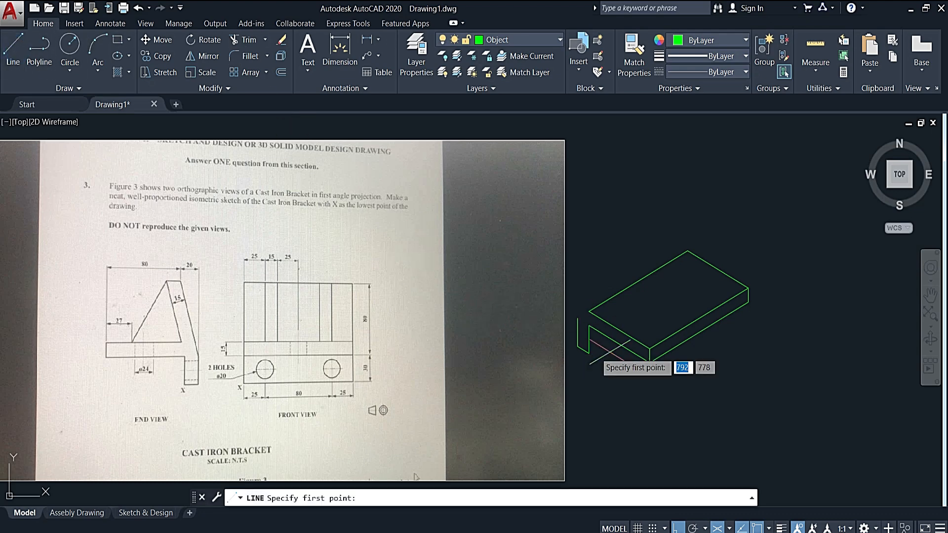
left_click(619, 330)
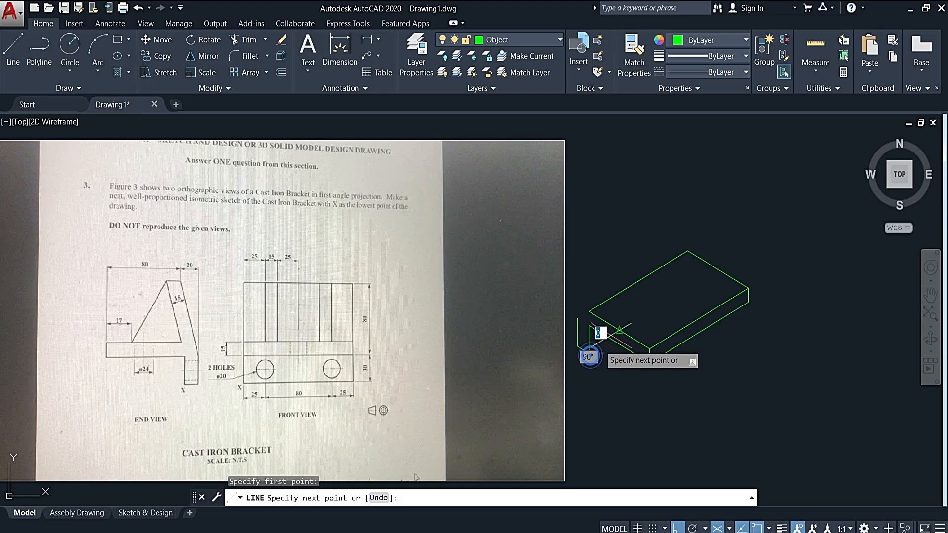
left_click(674, 302)
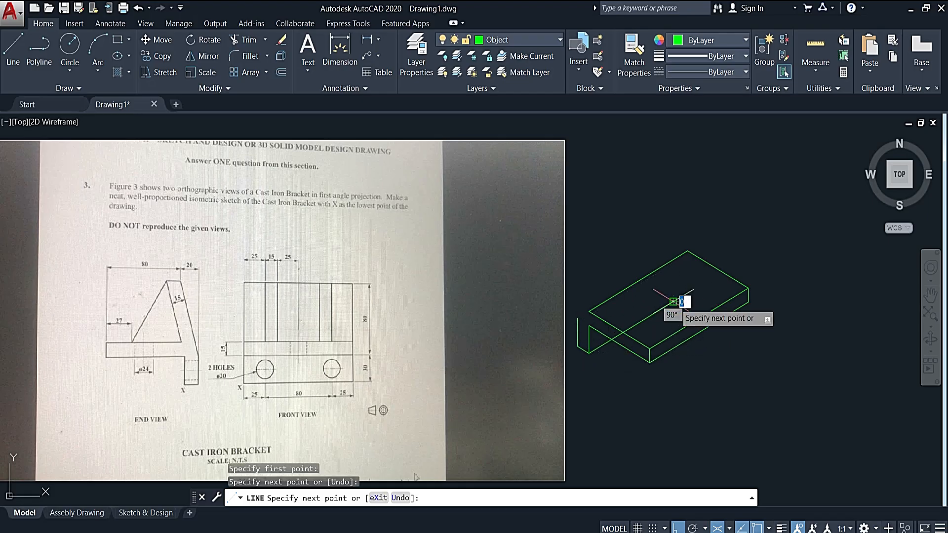
key("Escape")
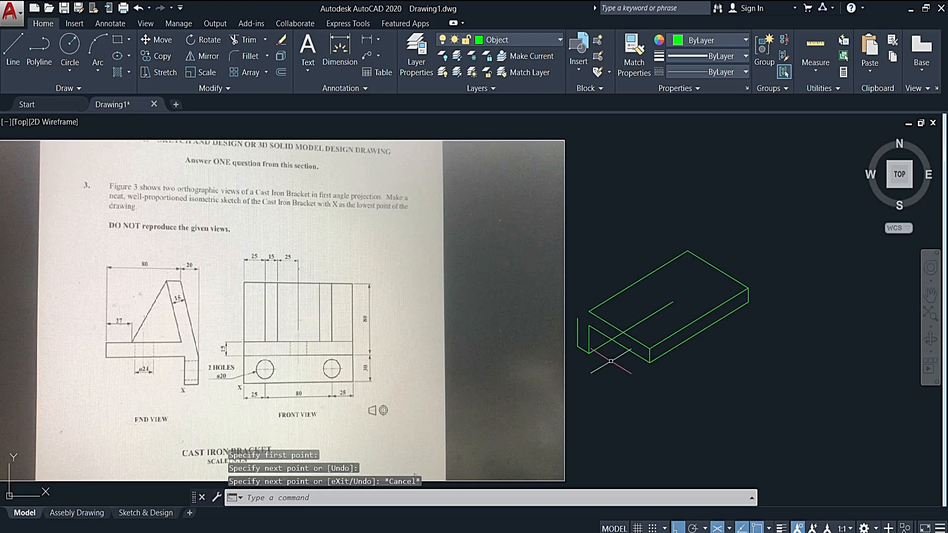
- Trim the leg's 30° bottom line beyond the base's lower 80 edge, using that edge as the cutting edge
left_click(624, 347)
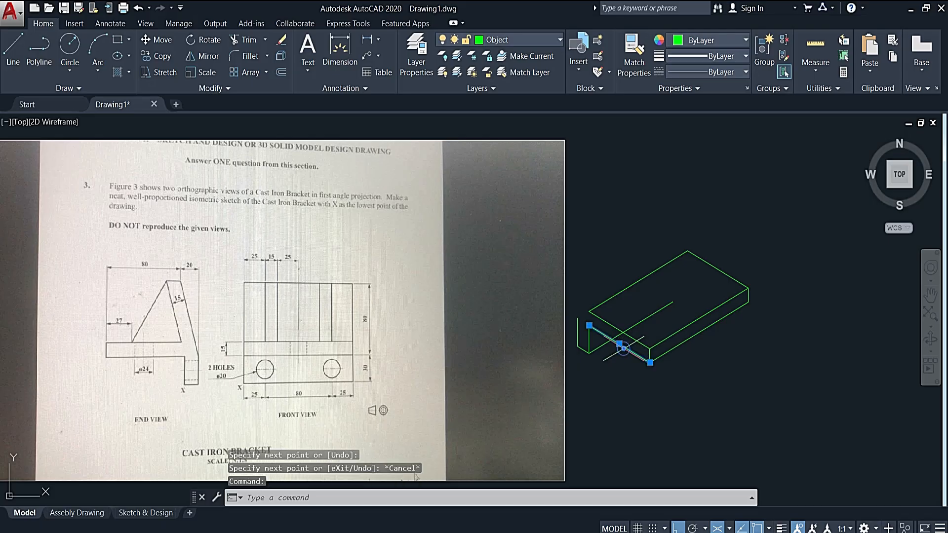
type("tr")
key("Return")
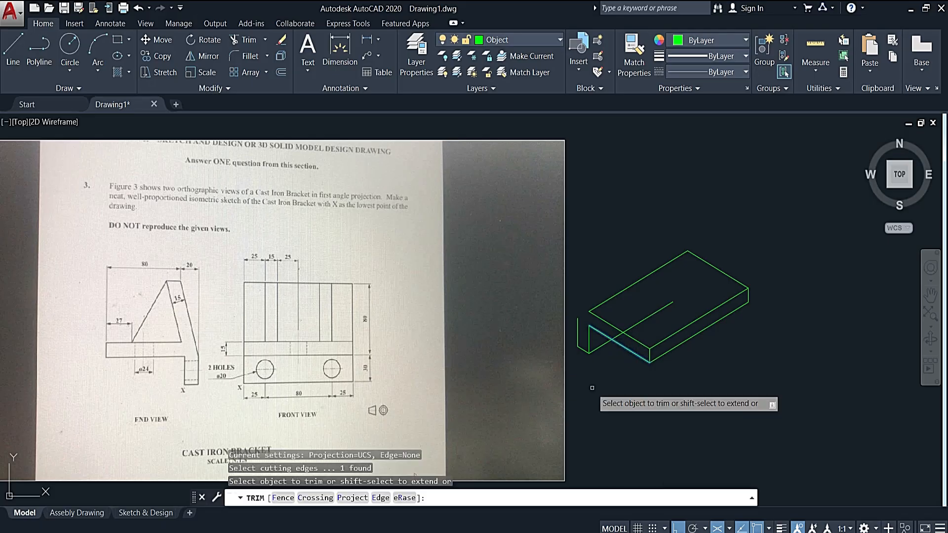
left_click(643, 318)
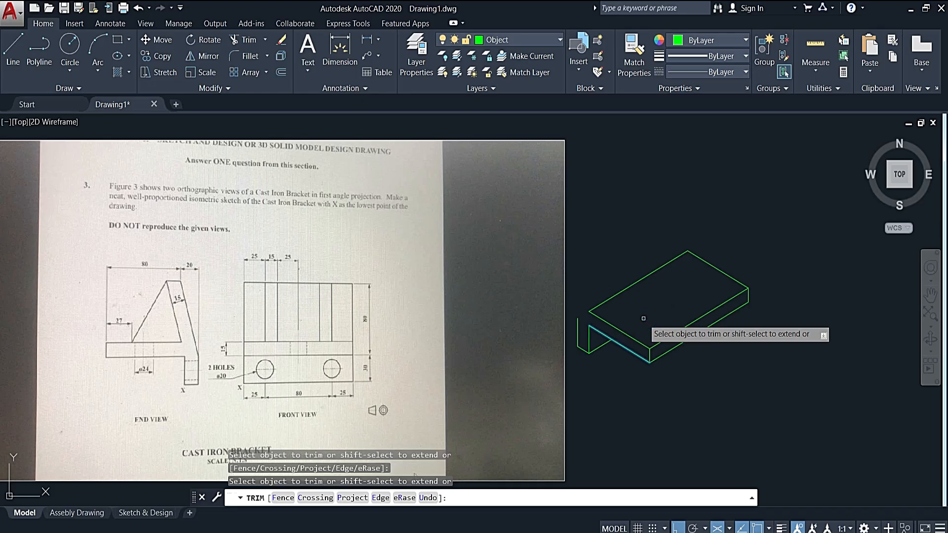
key("Escape")
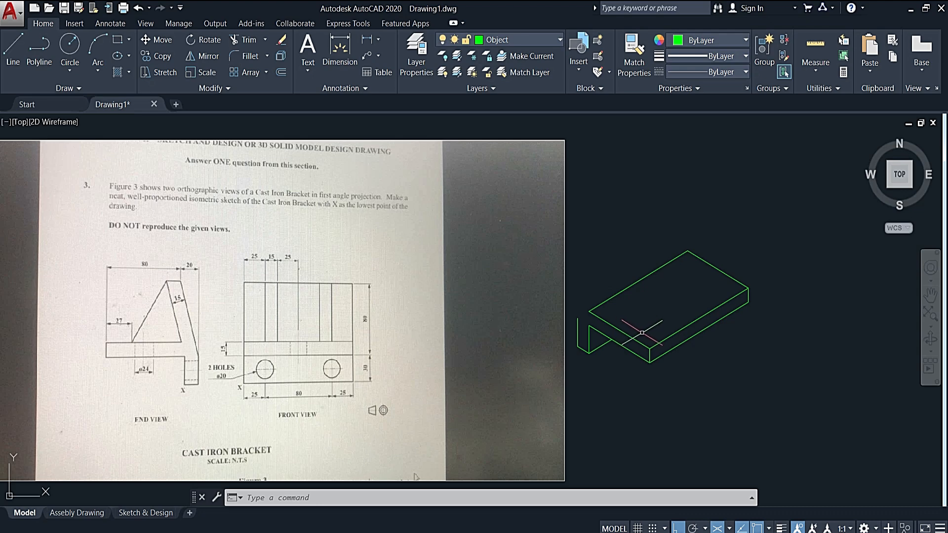
- Switch to isoplane Left and draw a long vertical line upward from the upper end of the leg's outer 30 edge
left_click(607, 333)
key("Delete")
type("l")
key("Return")
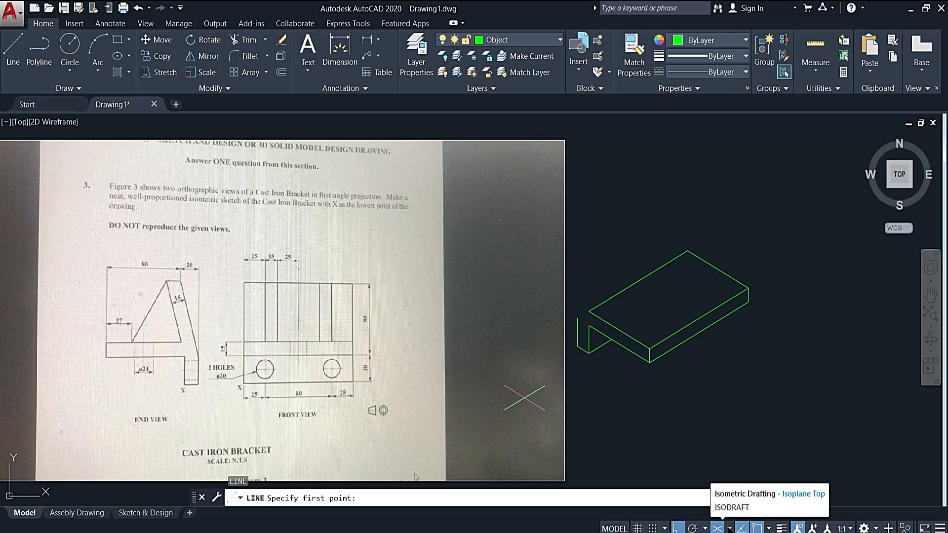
left_click(729, 529)
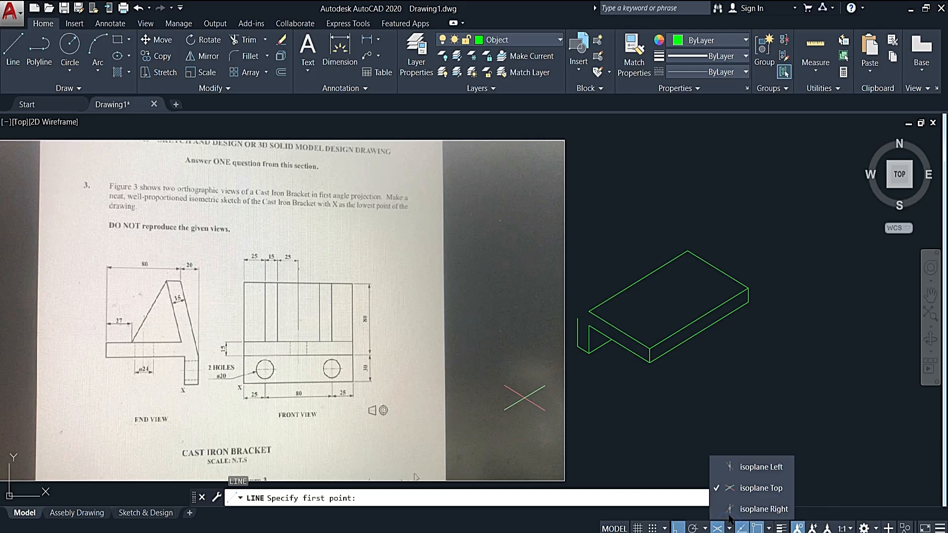
left_click(741, 467)
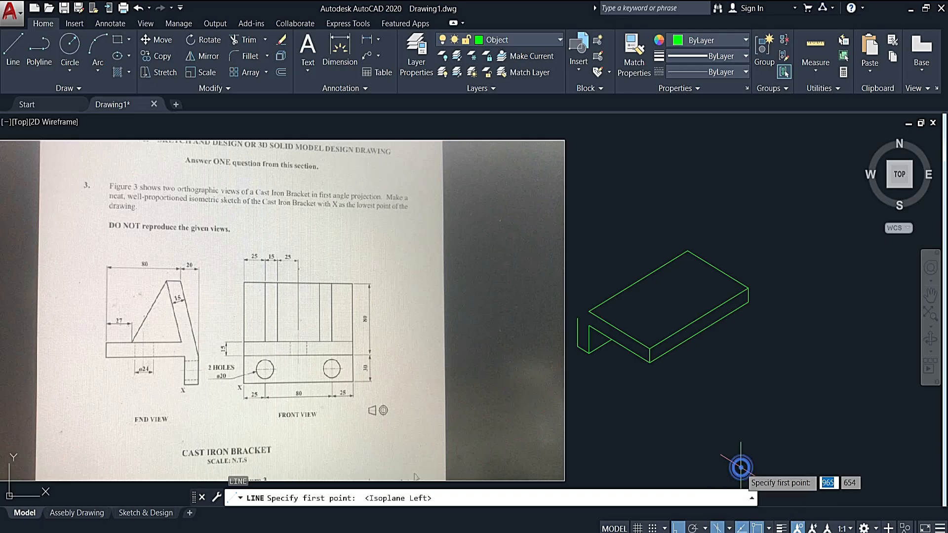
left_click(576, 314)
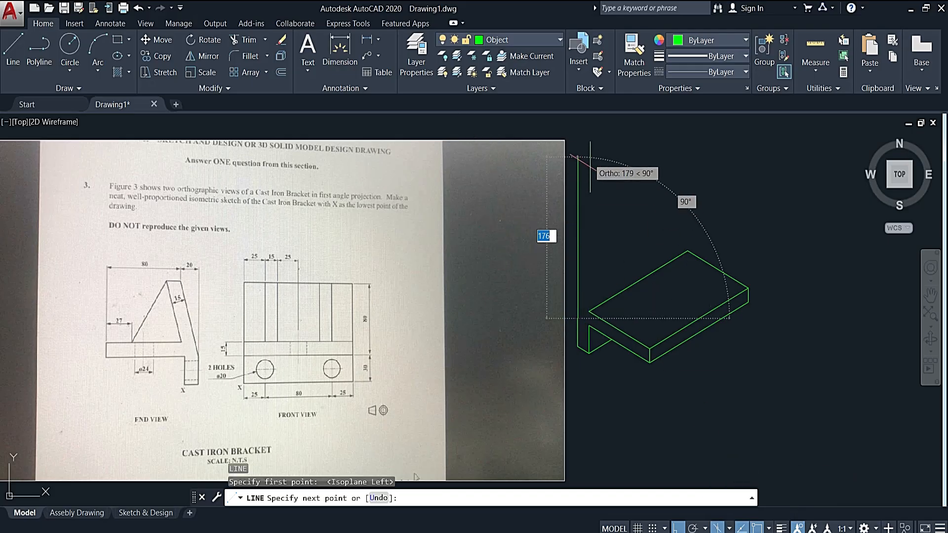
key("Escape")
- Move the long vertical line above the leg to the Annotation layer
left_click(578, 204)
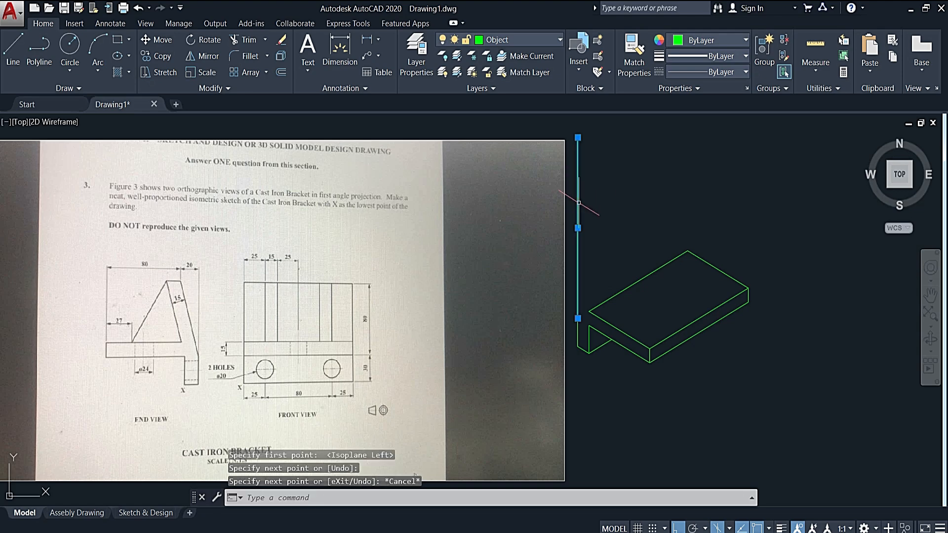
left_click(537, 41)
left_click(527, 81)
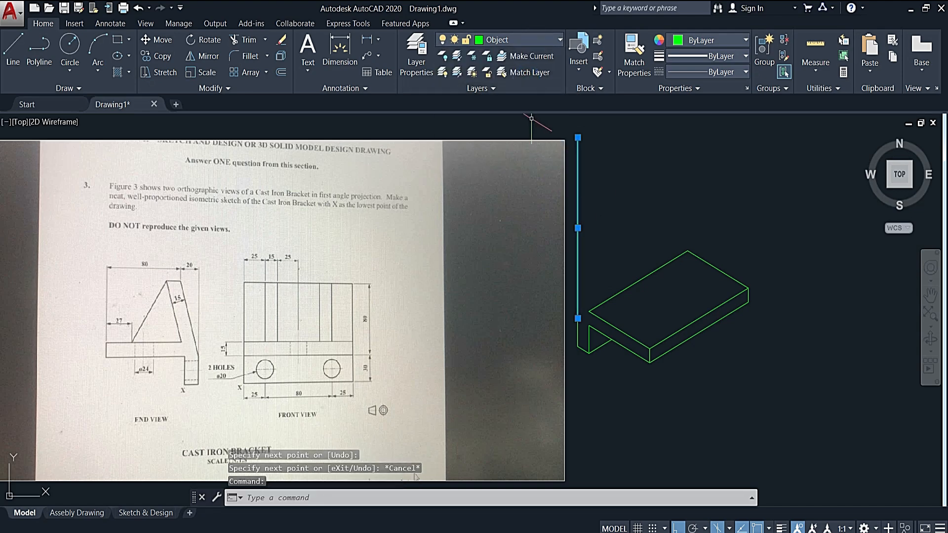
left_click(523, 39)
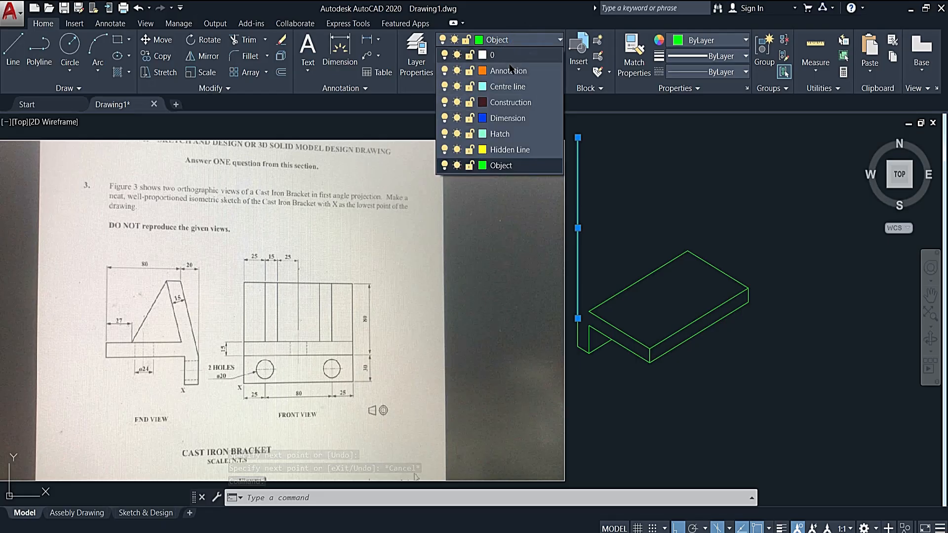
left_click(505, 73)
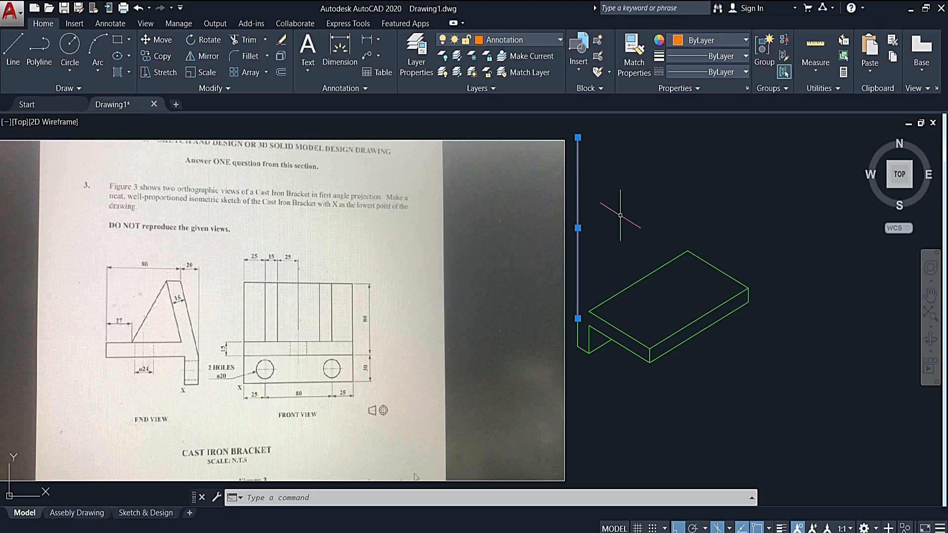
key("Escape")
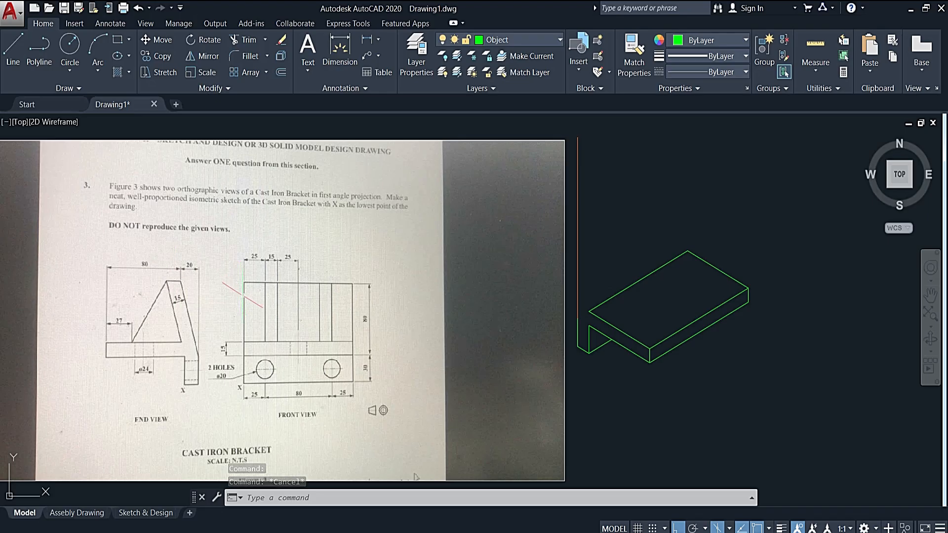
- Copy the long vertical construction line above the leg 20 along the 330° isometric direction
type("o")
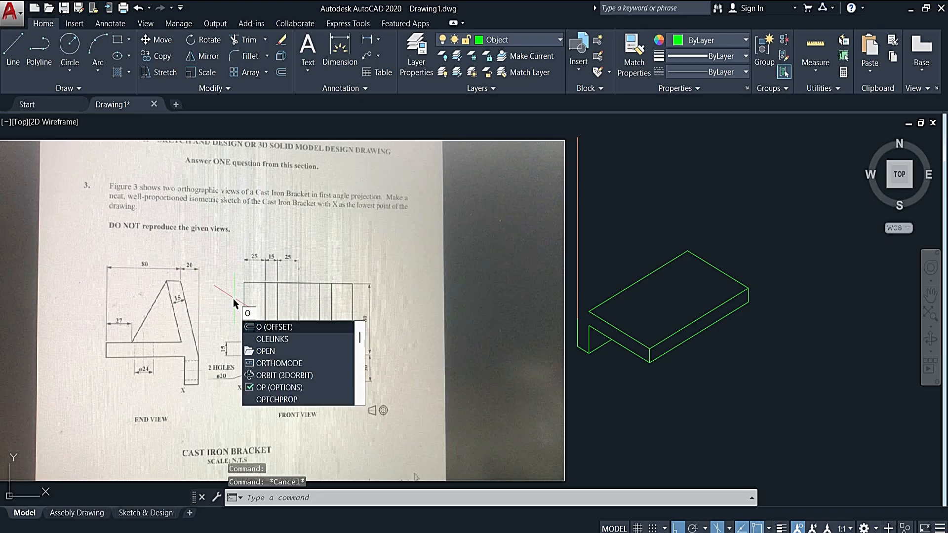
key("BackSpace")
type("cp")
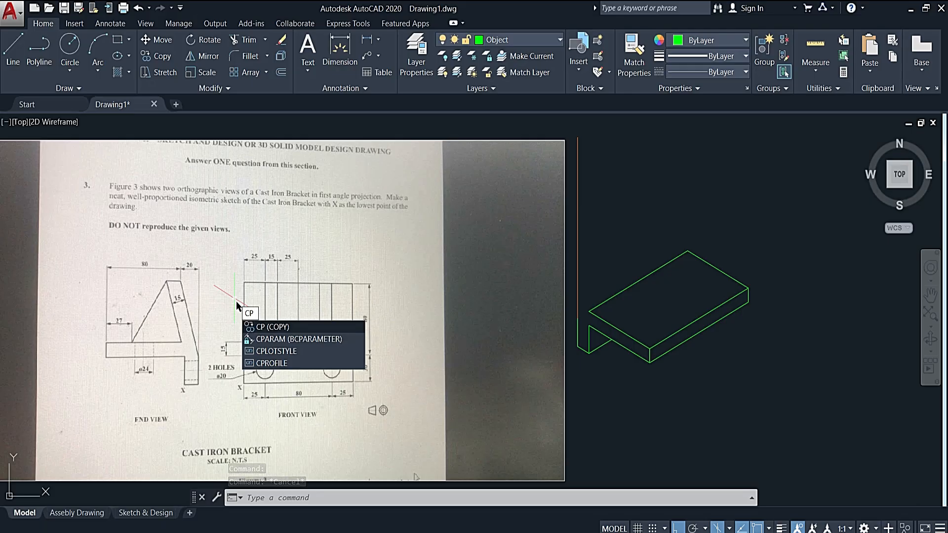
key("Return")
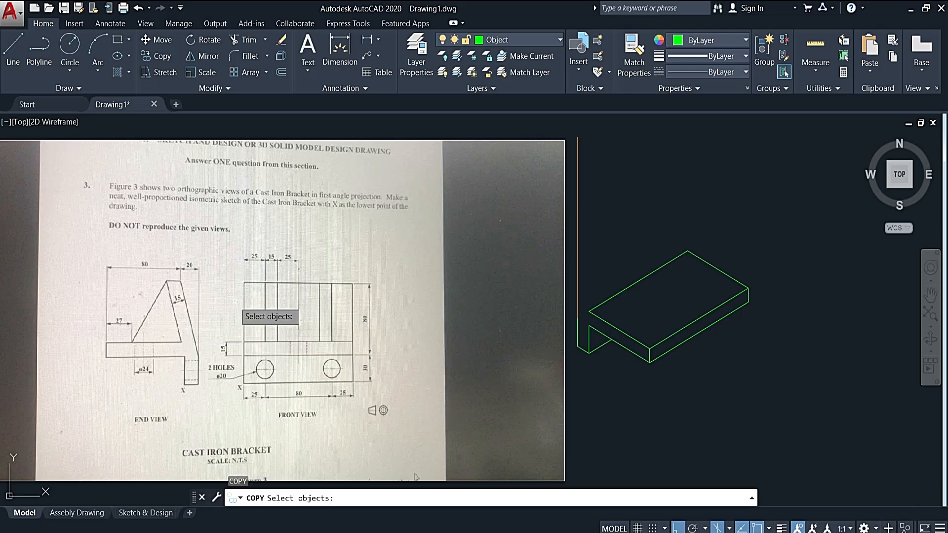
left_click(578, 221)
key("Return")
left_click(577, 222)
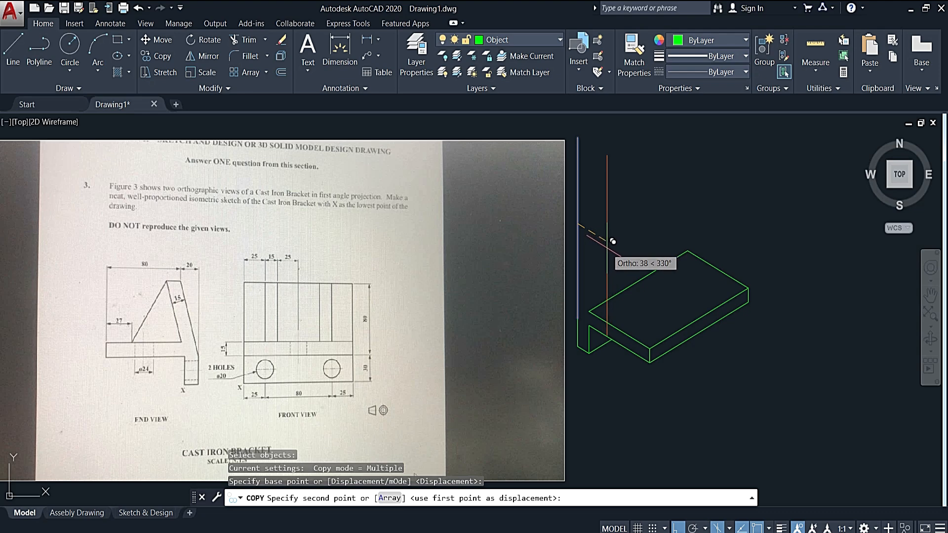
type("20")
key("Return")
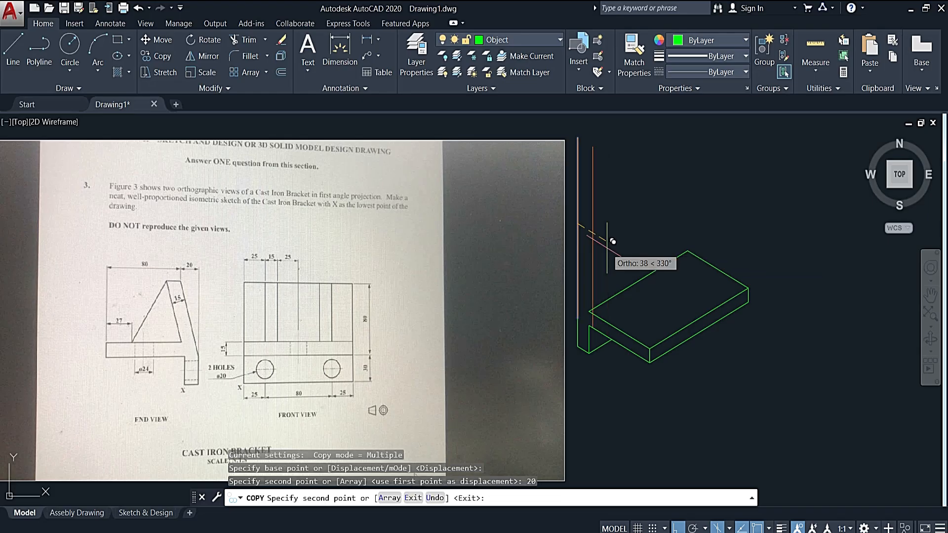
key("Escape")
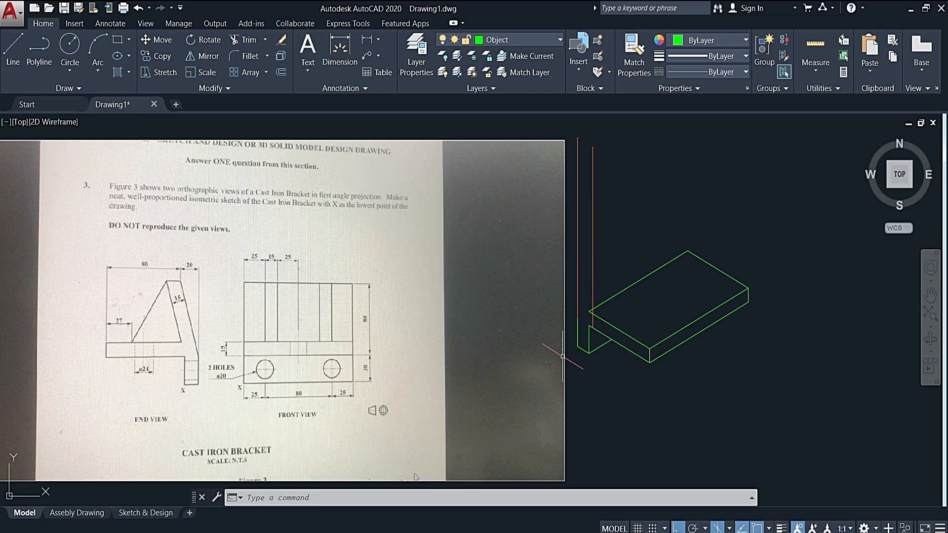
- Copy the base's lower 80 edge vertically upward by 80
left_click(605, 336)
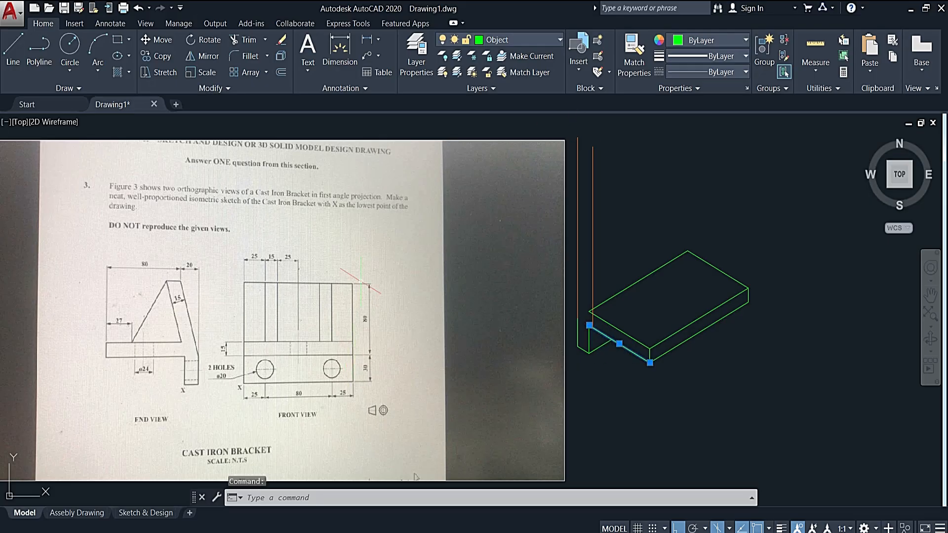
type("cp")
key("Return")
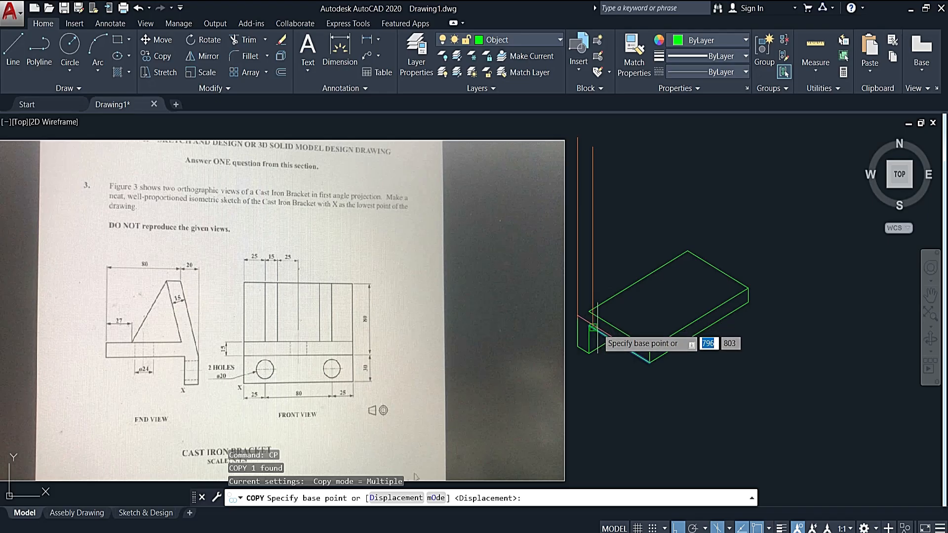
left_click(590, 326)
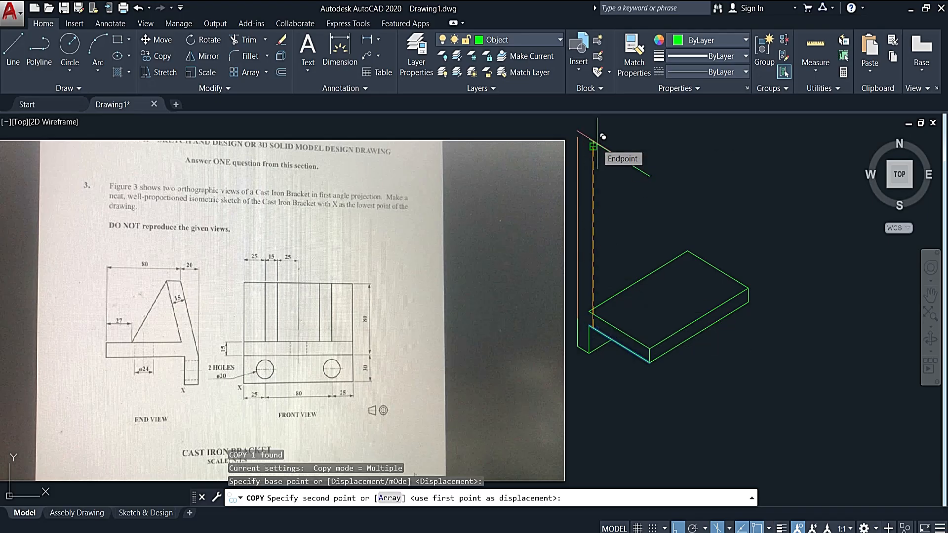
type("80")
key("Return")
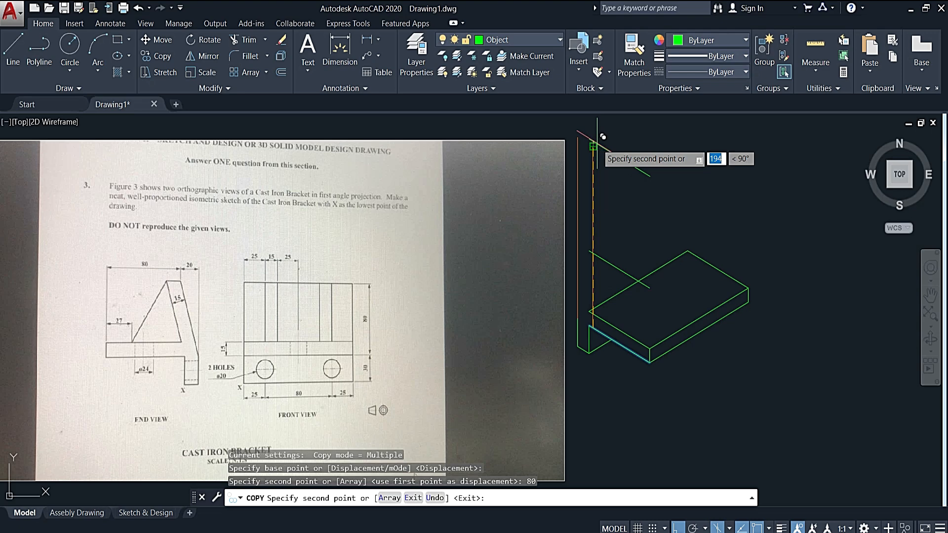
key("Escape")
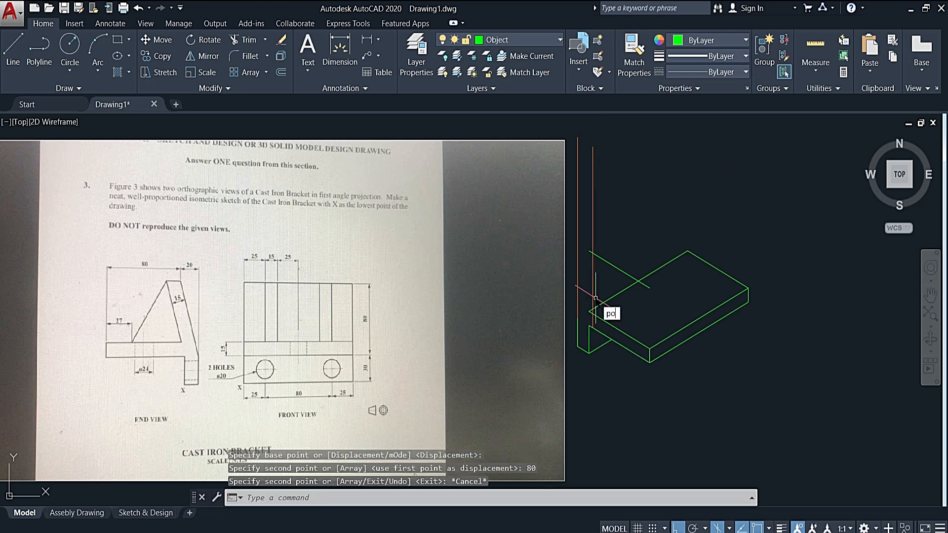
- Place a point where the raised copy of the base's 80 edge crosses the second vertical construction line
type("poi")
key("Return")
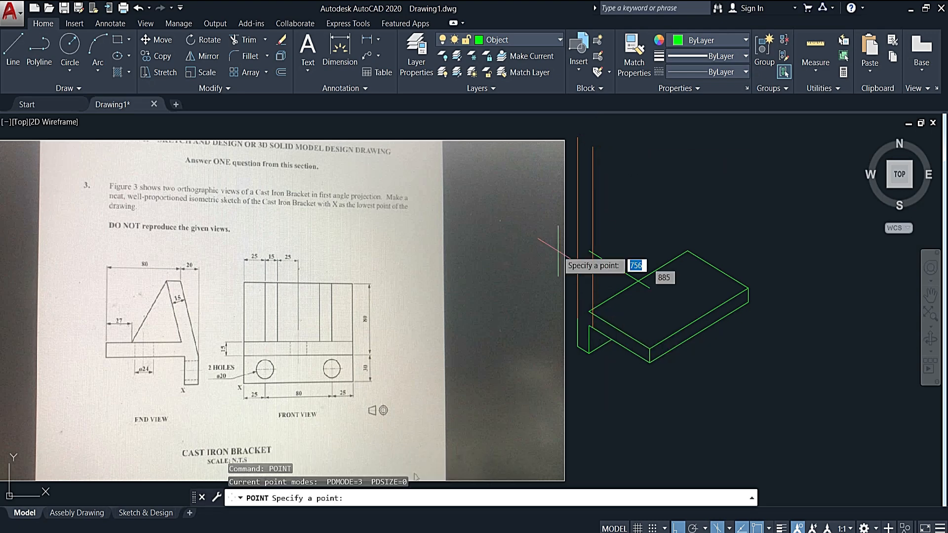
left_click(592, 253)
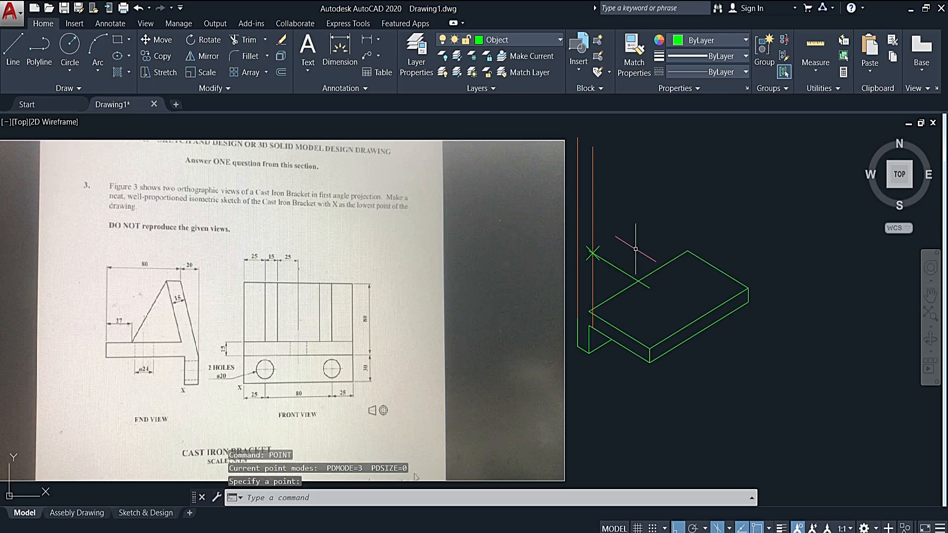
- Draw a sloping line between the upper end of the leg's outer 30 edge and the placed point
left_click(23, 34)
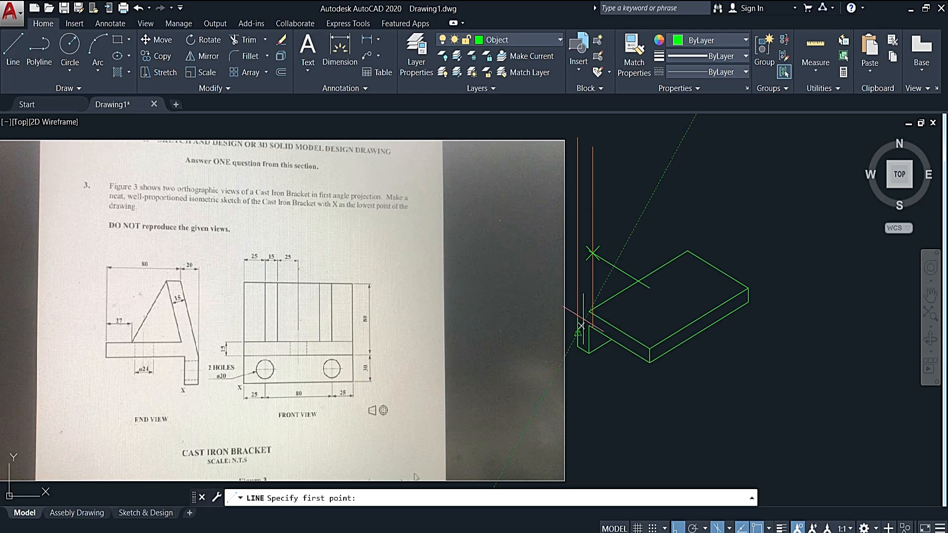
left_click(592, 253)
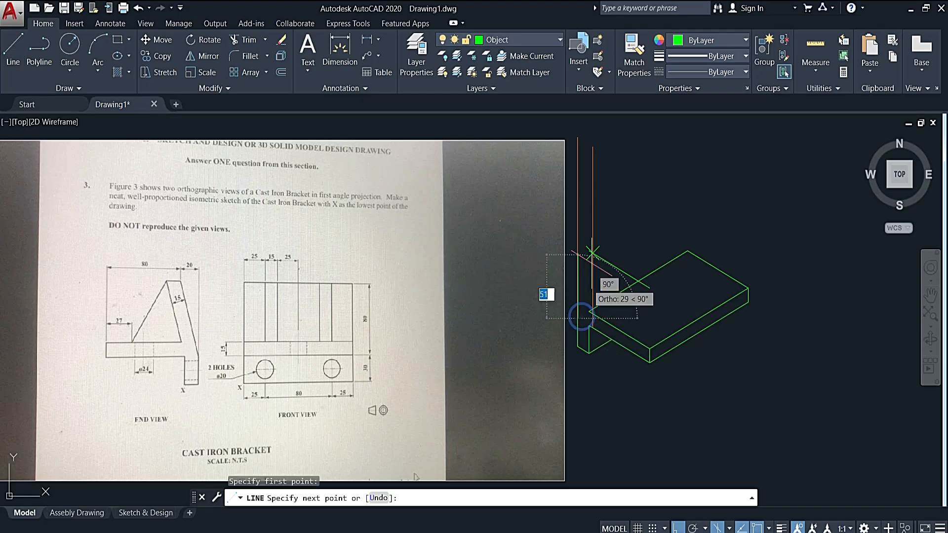
left_click(578, 281)
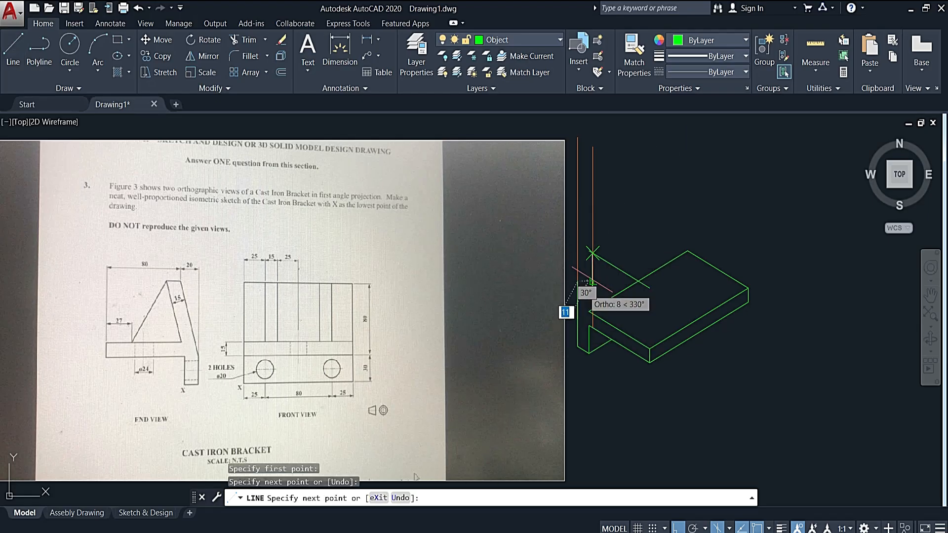
key("ctrl+z")
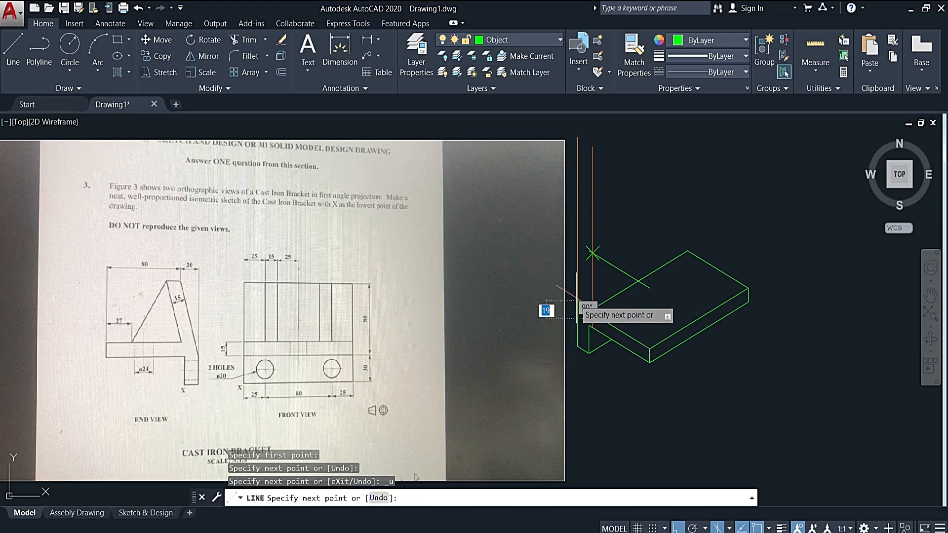
scroll(580, 252, "up", 4)
left_click(578, 246)
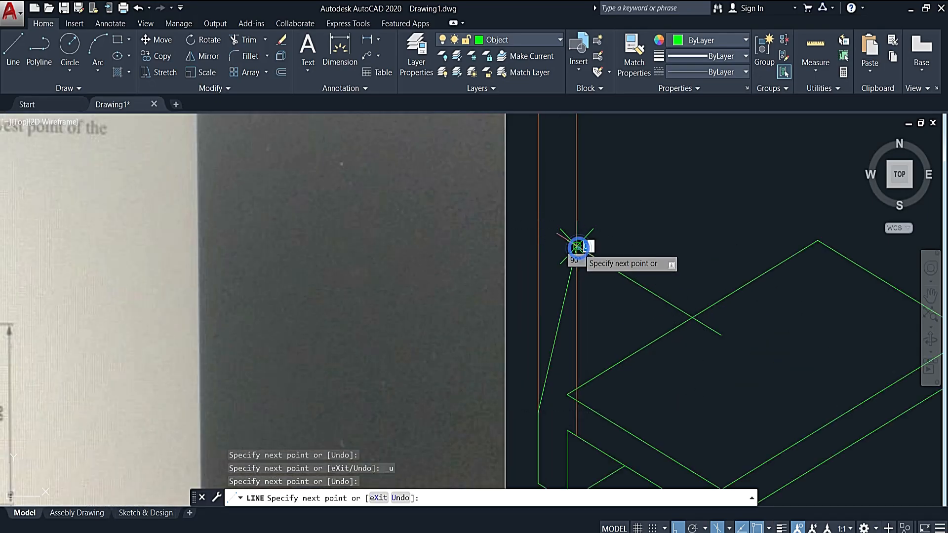
key("Escape")
scroll(577, 243, "down", 4)
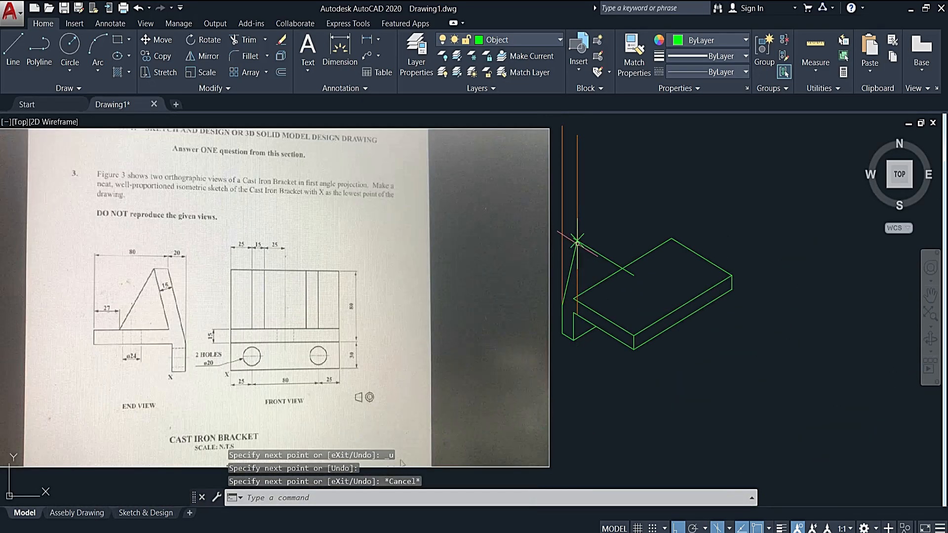
- Delete the two vertical construction lines and the point marker at the top of the sloping line
left_click(583, 213)
left_click(557, 124)
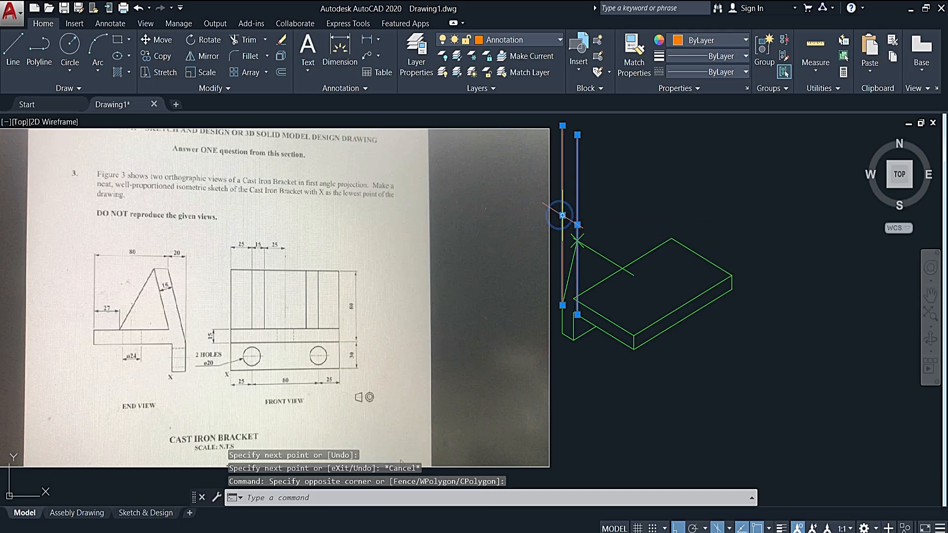
key("Delete")
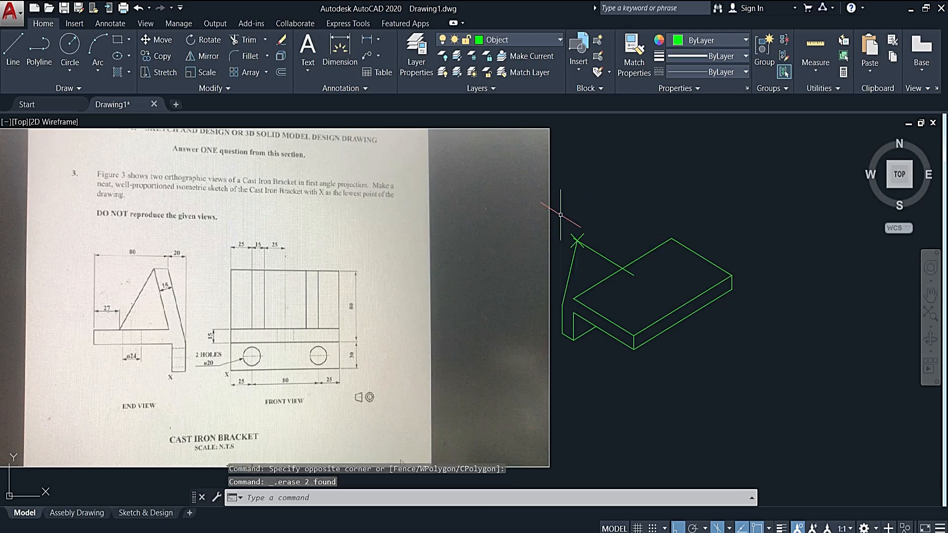
left_click(573, 242)
key("Delete")
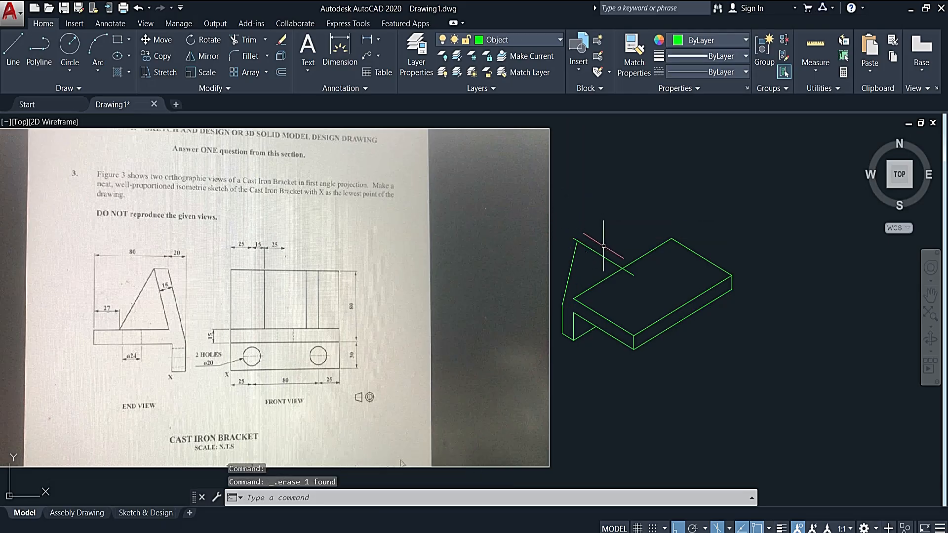
- Copy the sloping line 15 along the 330° isometric direction to form the inclined plate's inner edge
left_click(569, 272)
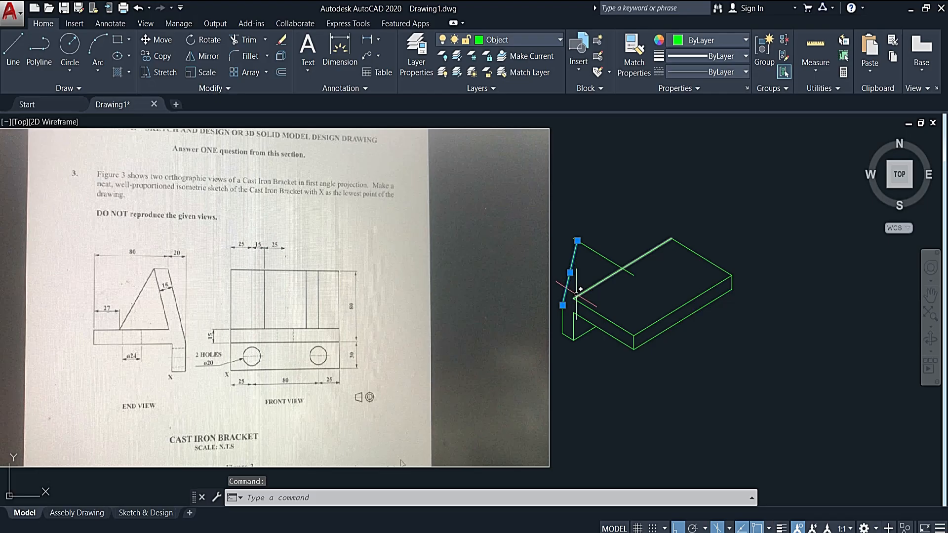
type("CP")
key("Return")
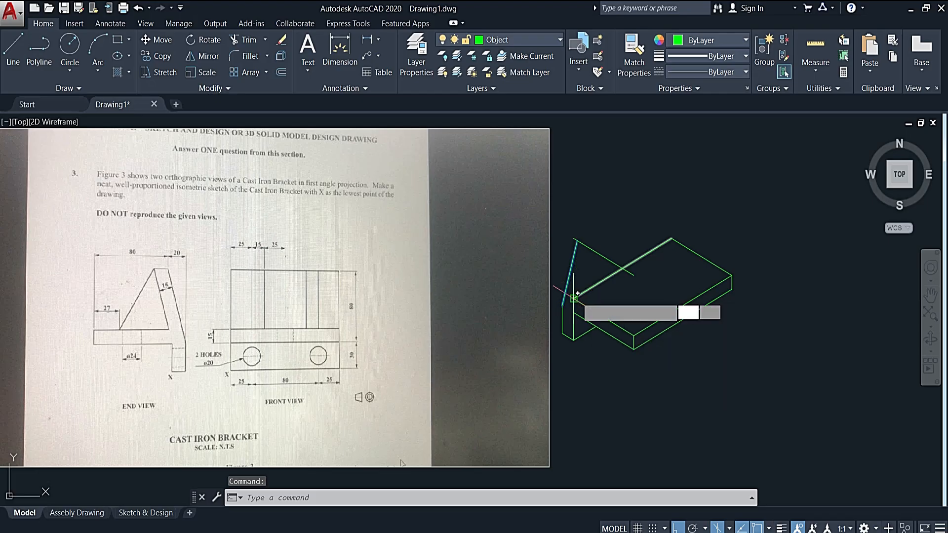
left_click(574, 266)
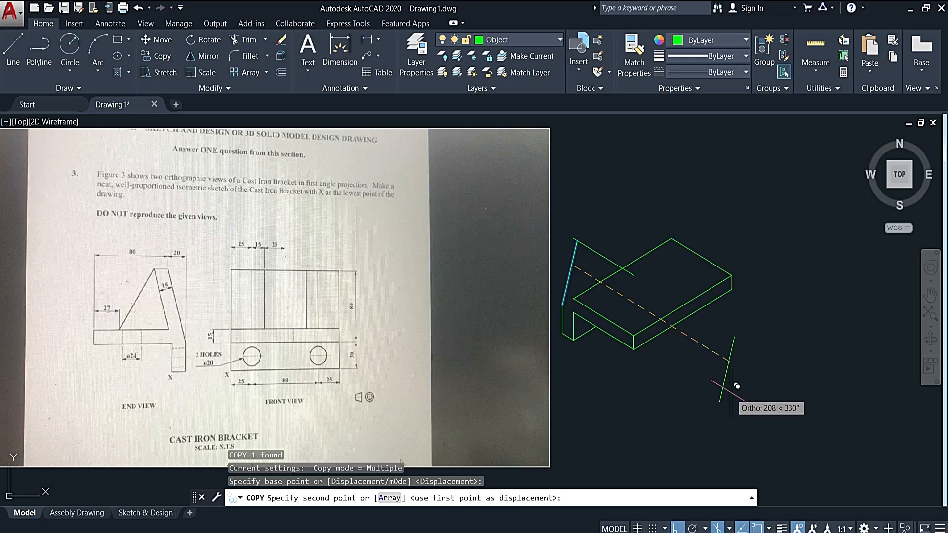
type("15")
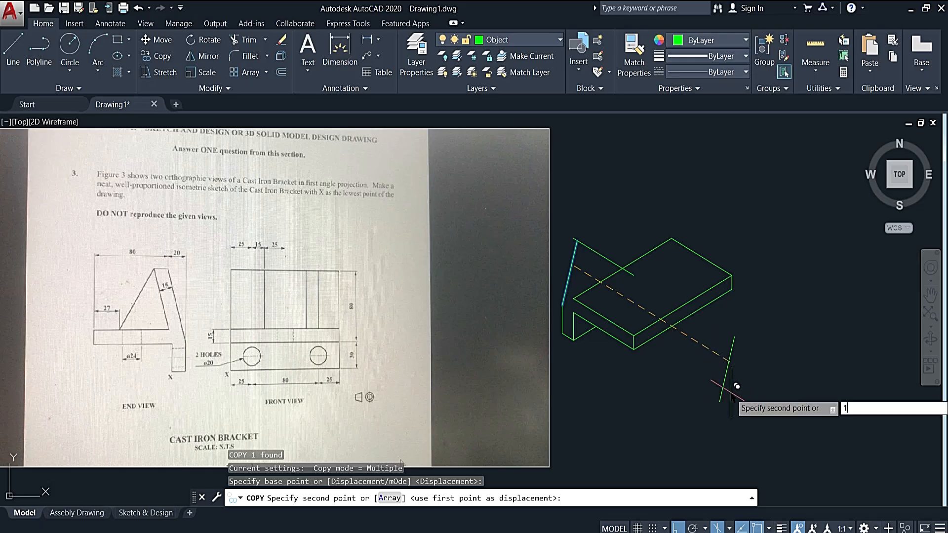
key("Return")
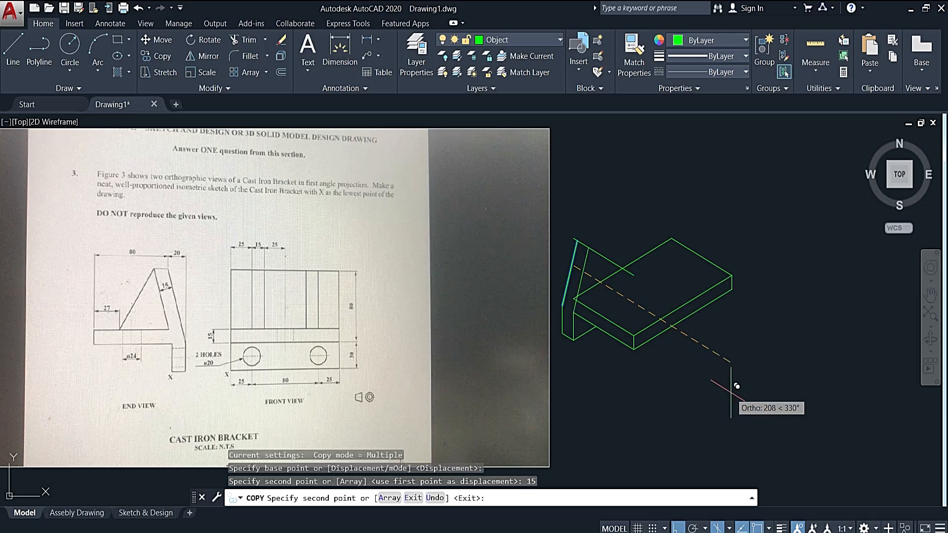
key("Escape")
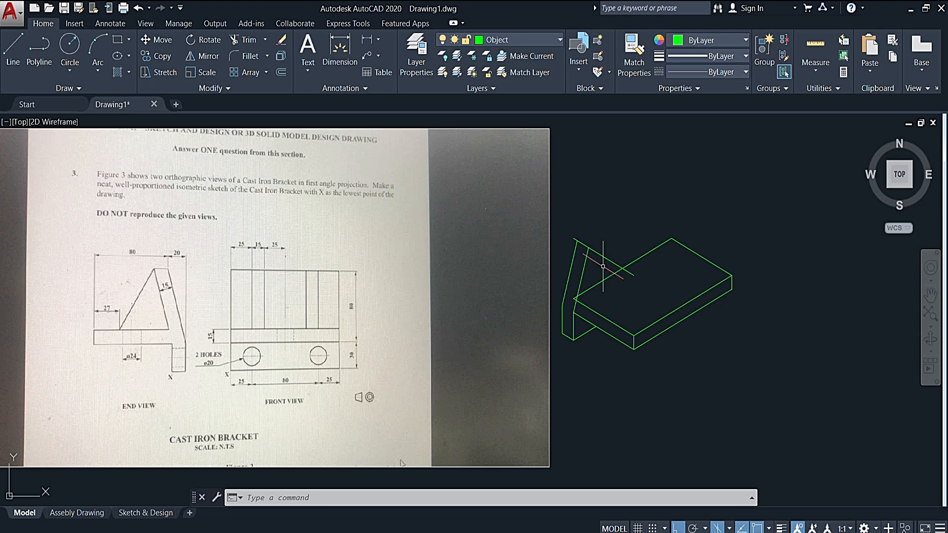
- Fillet the raised 30° edge line with both sloping lines at radius 0, squaring off the inclined plate's top
left_click(586, 246)
scroll(573, 239, "up", 2)
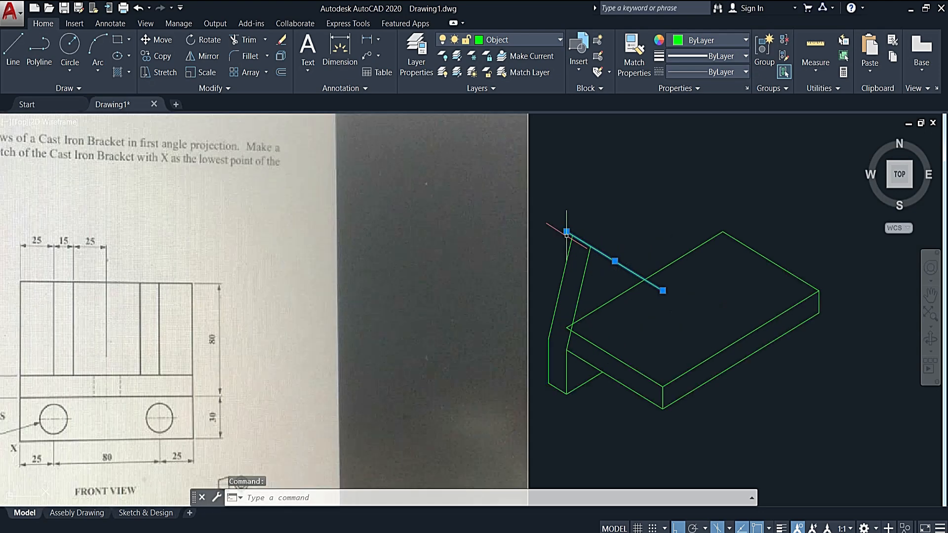
scroll(602, 259, "down", 2)
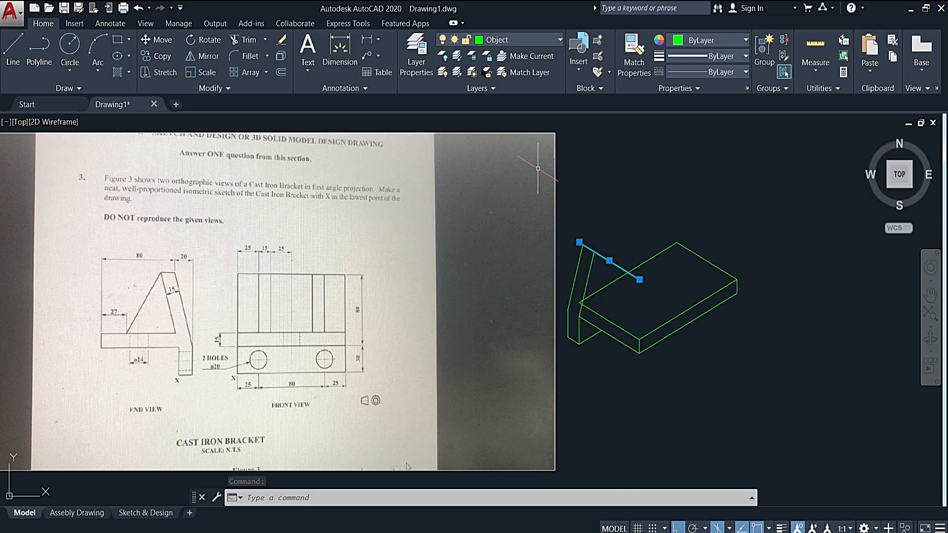
left_click(241, 58)
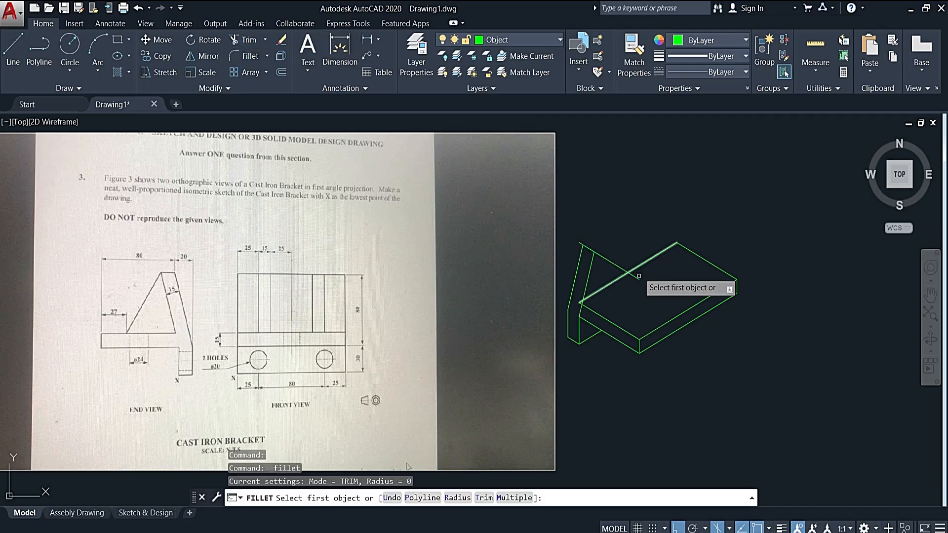
scroll(586, 249, "up", 3)
left_click(584, 237)
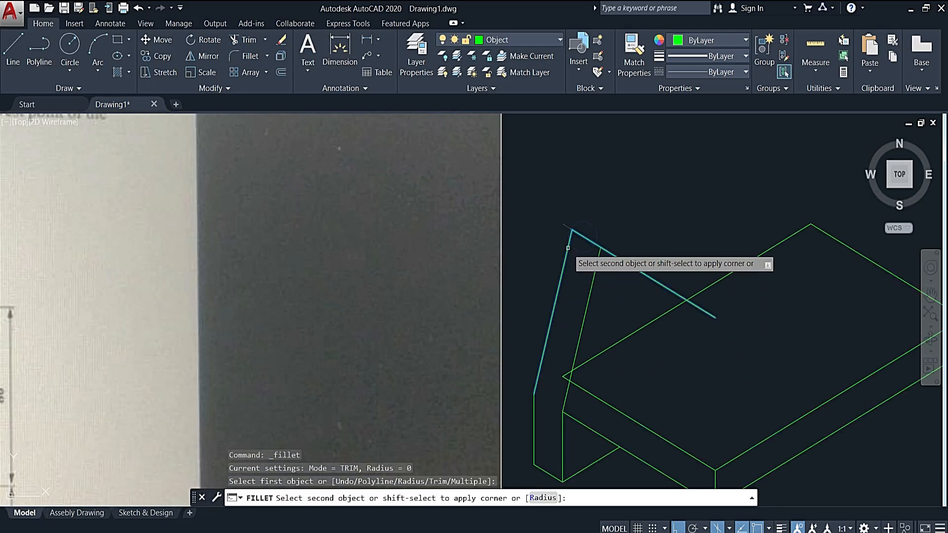
left_click(568, 248)
key("Return")
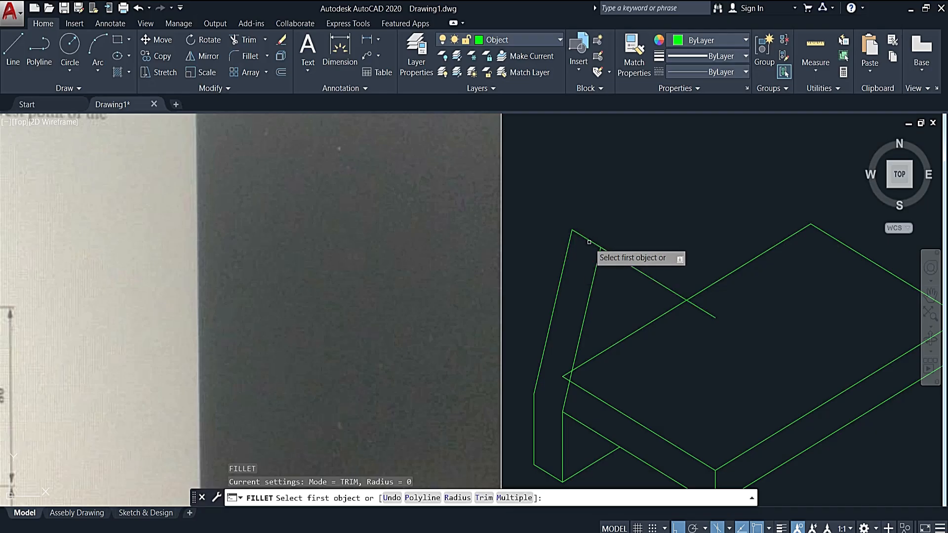
left_click(590, 241)
left_click(597, 271)
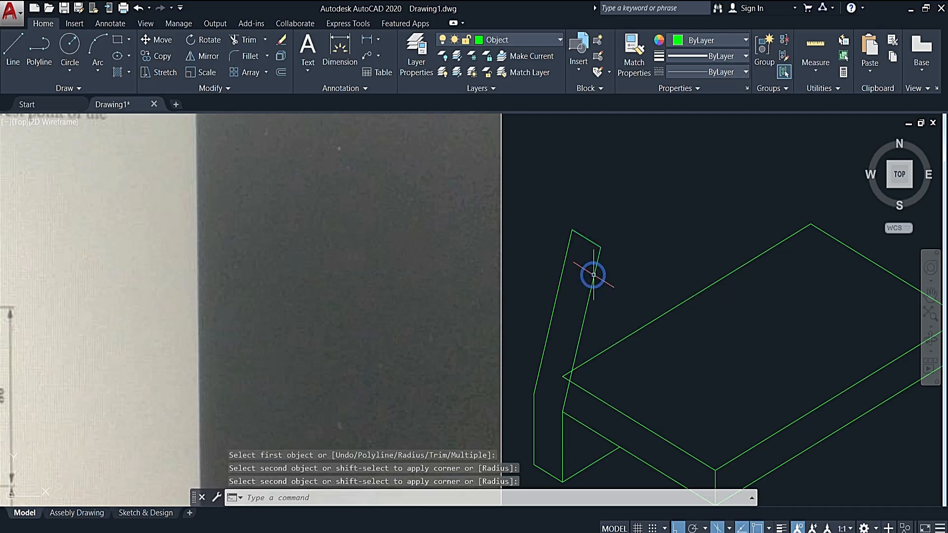
scroll(640, 237, "down", 2)
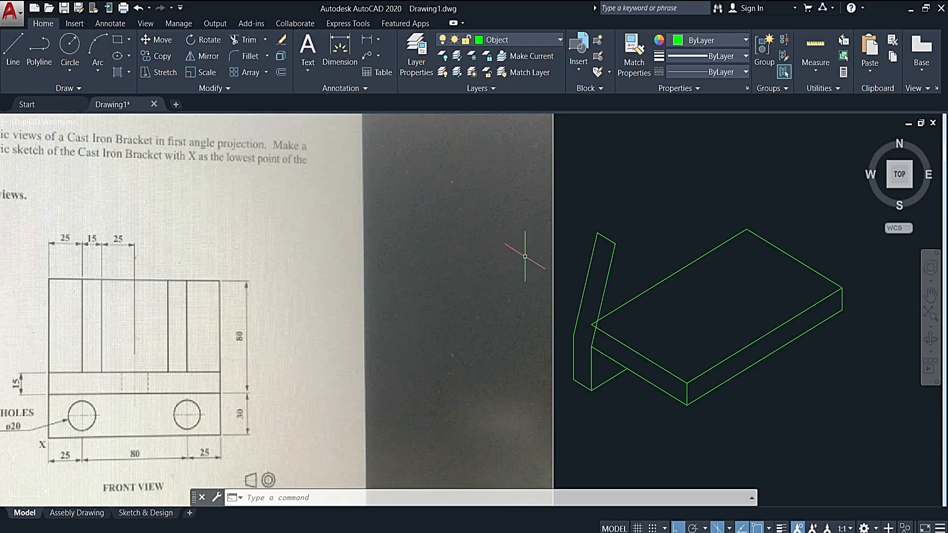
- Fillet the base slab's end top edge with the inclined plate's inner sloping edge so they meet at a corner
left_click(246, 55)
left_click(612, 334)
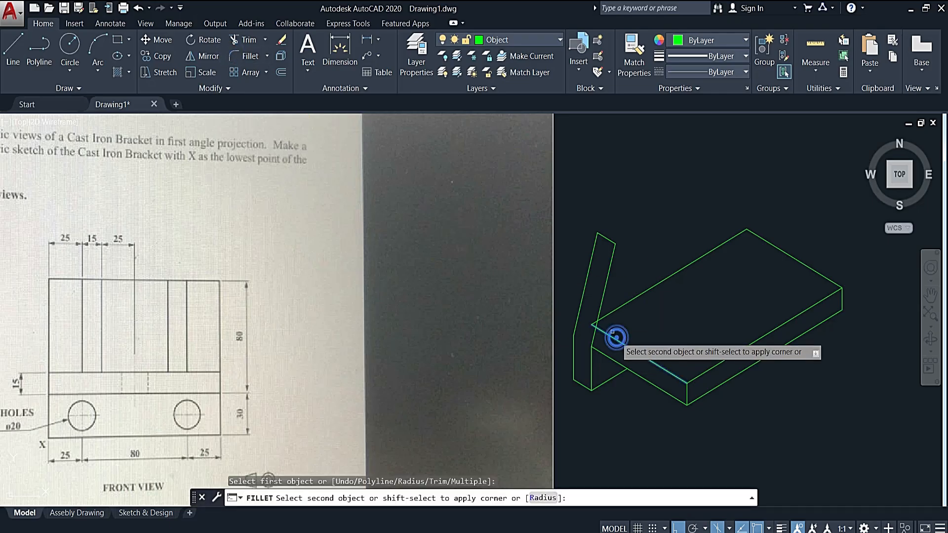
left_click(605, 294)
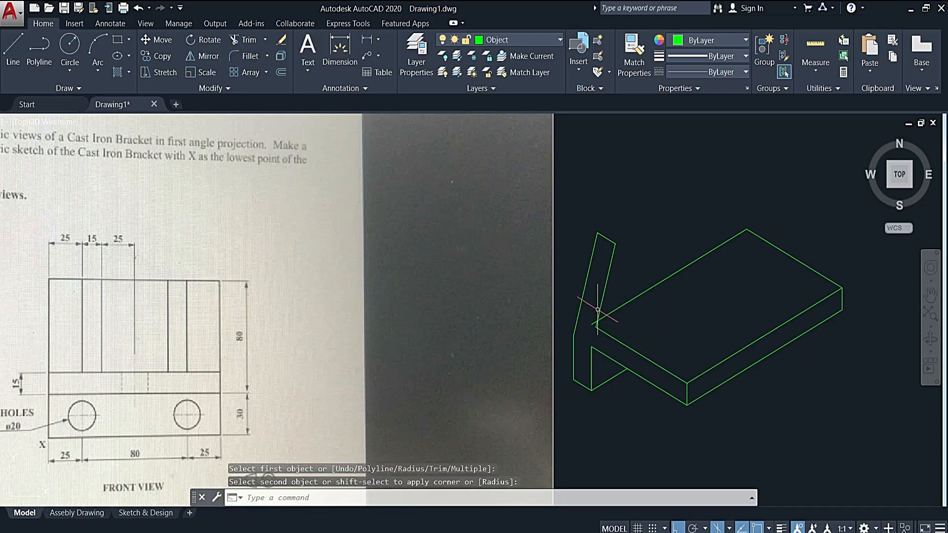
- Trim the end of the slab's rear long top edge that projects past the inclined plate's inner sloping edge
left_click(604, 295)
type("tr")
key("Return")
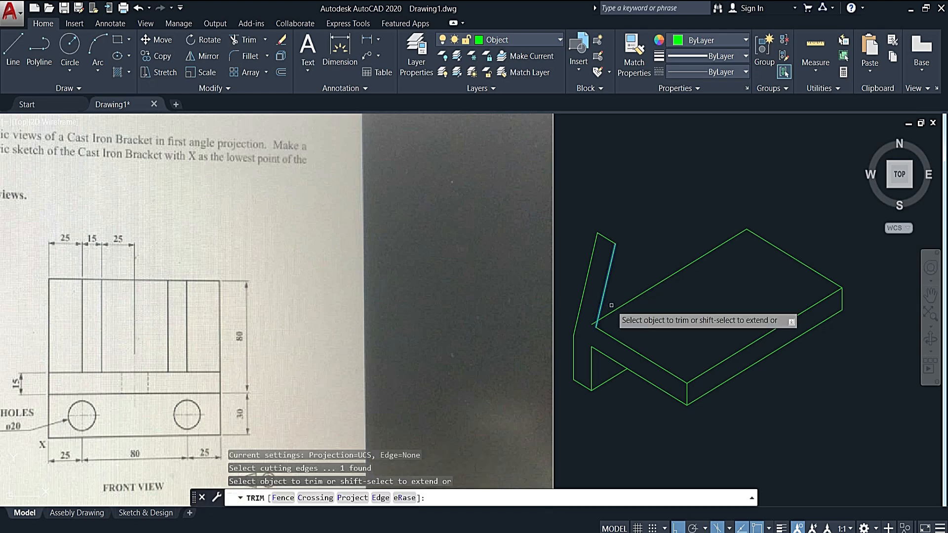
left_click(590, 322)
key("Escape")
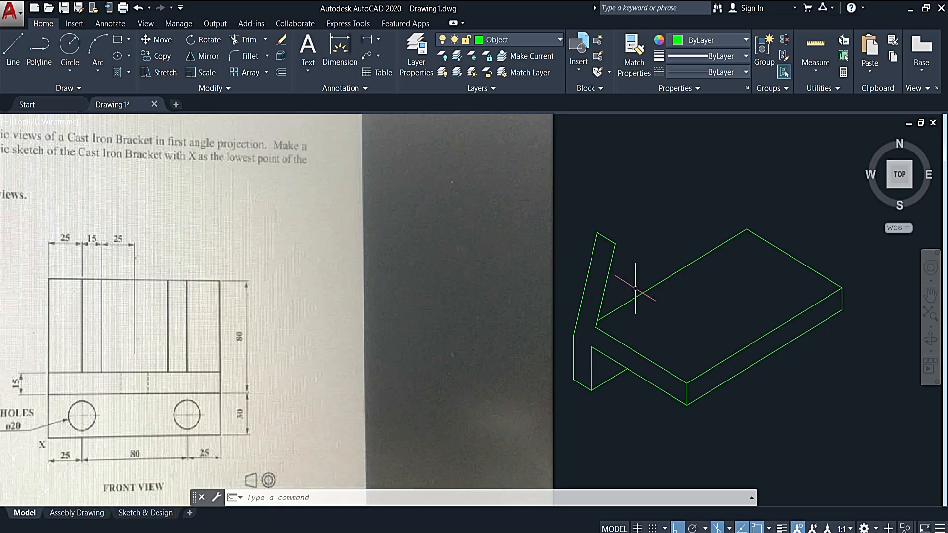
- Copy the slab's front long top edge from its near corner to both upper corners of the inclined plate
scroll(636, 290, "down", 3)
scroll(637, 296, "up", 2)
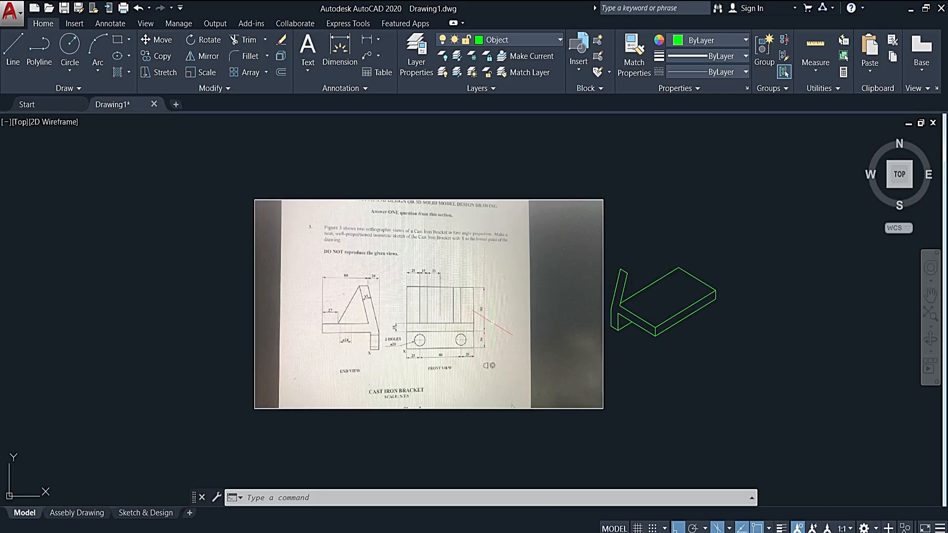
scroll(414, 306, "up", 6)
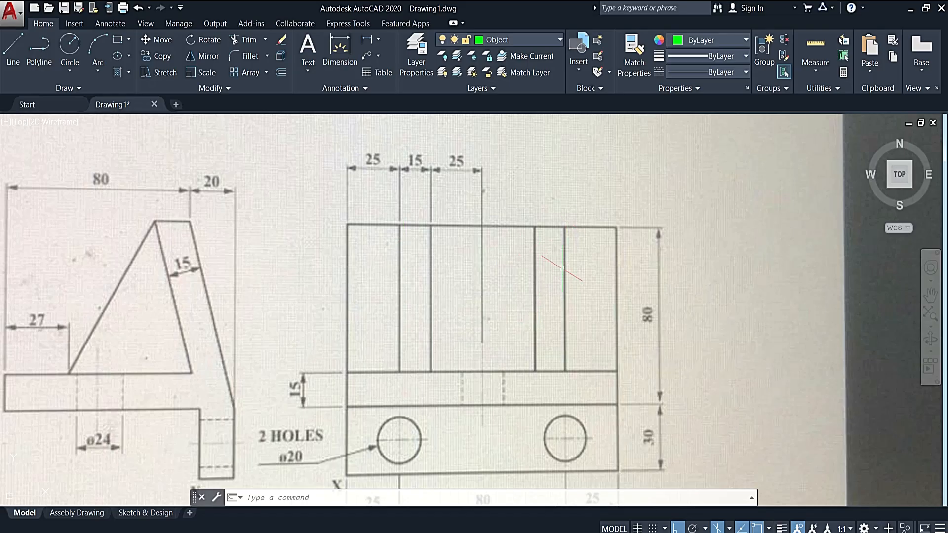
scroll(563, 270, "down", 4)
mouse_move(681, 296)
middle_mouse_down()
mouse_move(571, 275)
mouse_move(514, 288)
mouse_move(517, 269)
middle_mouse_up()
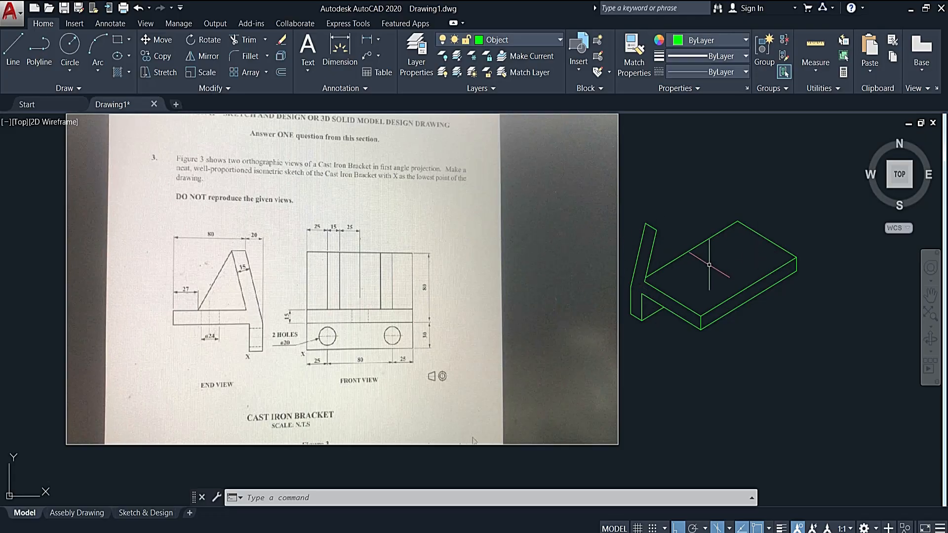
left_click(737, 292)
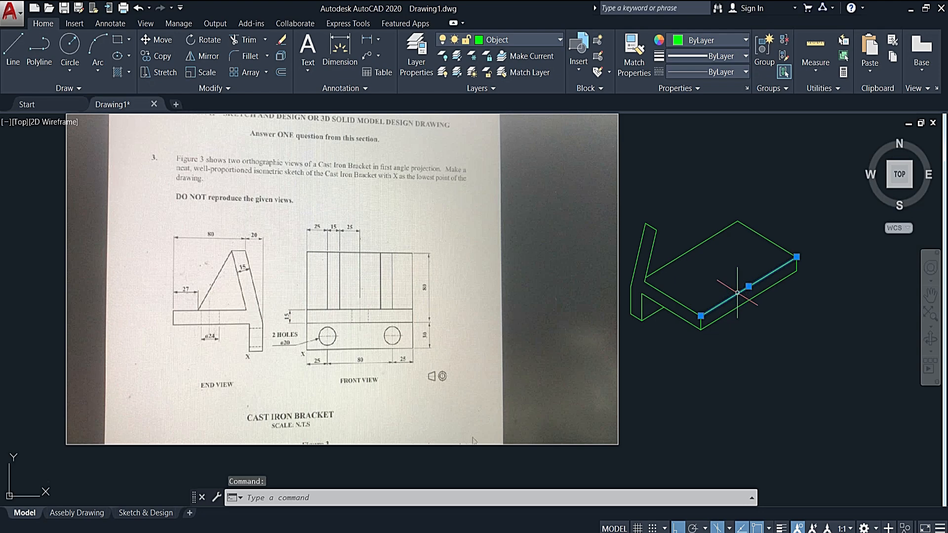
type("cp")
key("Return")
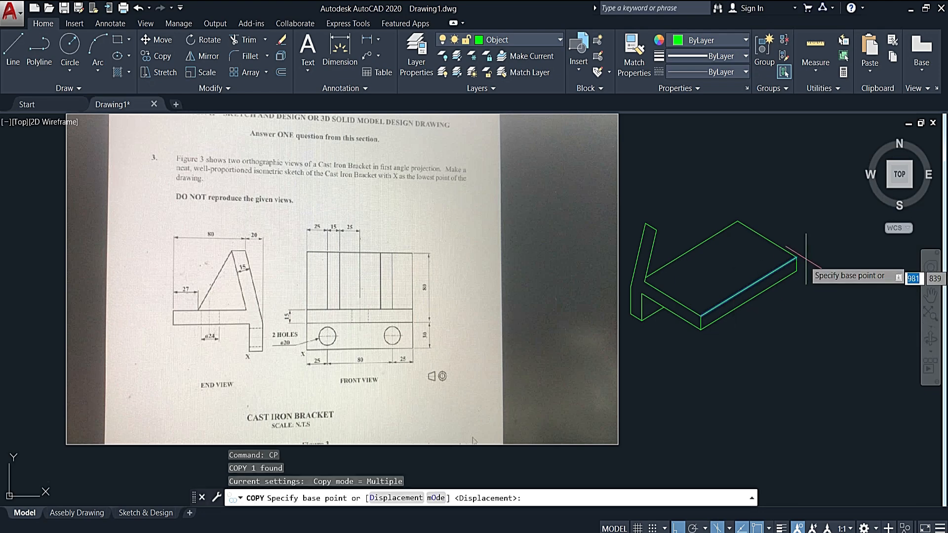
left_click(701, 316)
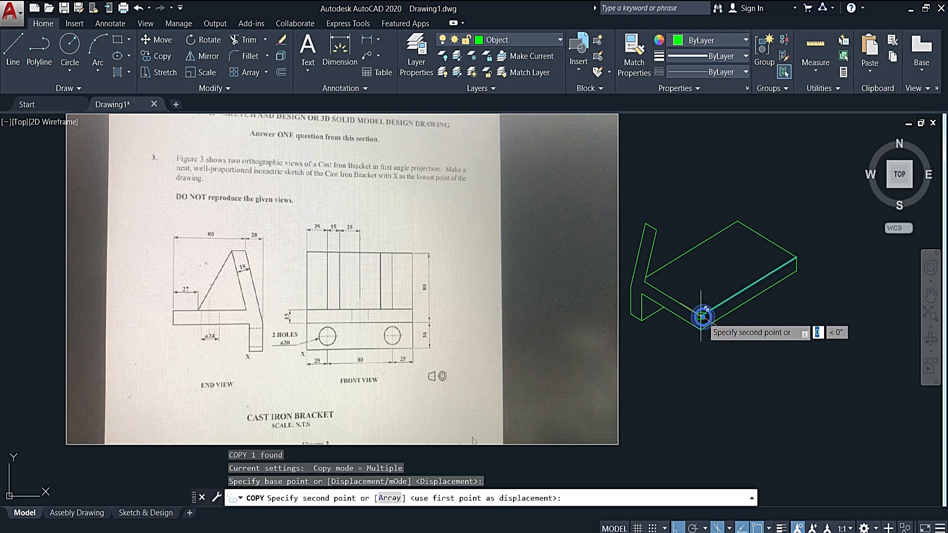
left_click(645, 224)
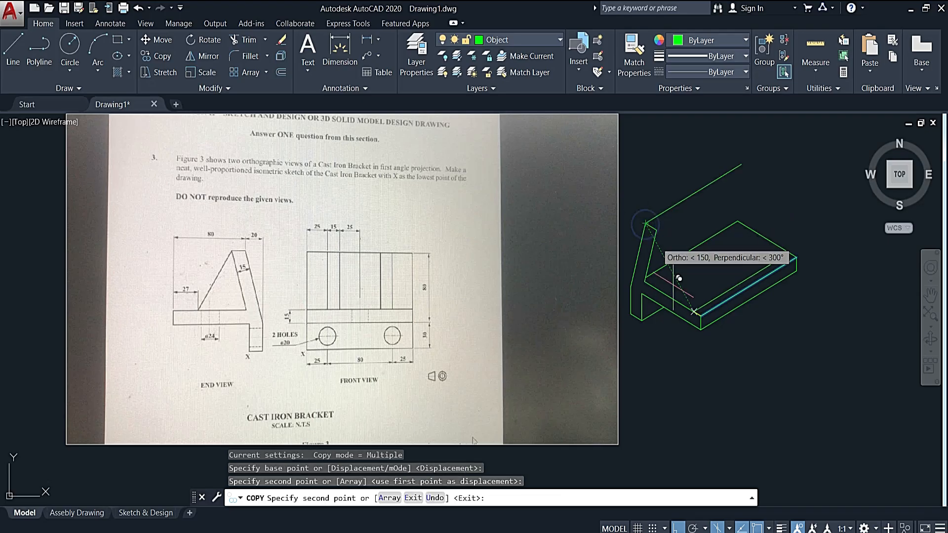
left_click(656, 230)
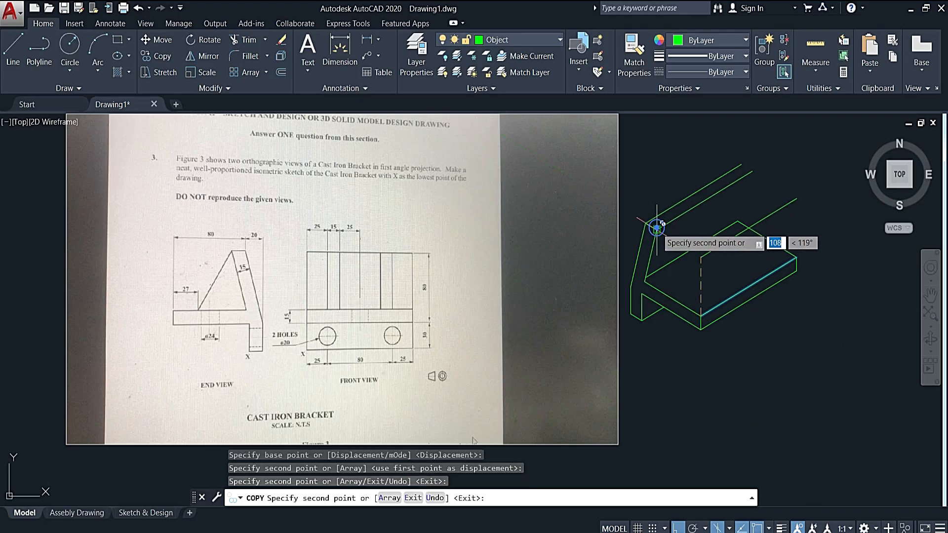
key("Escape")
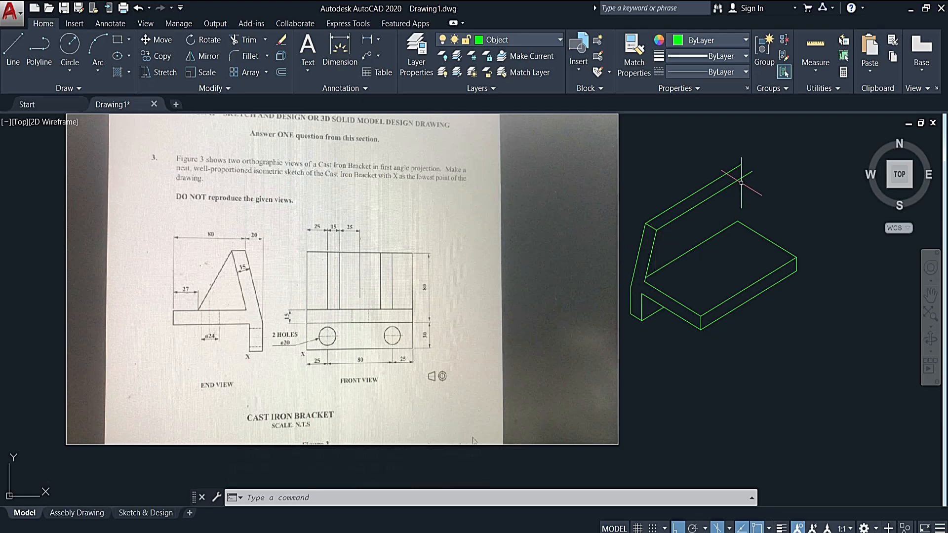
- Draw a line joining the far ends of the inclined plate's two long top edges
left_click(13, 50)
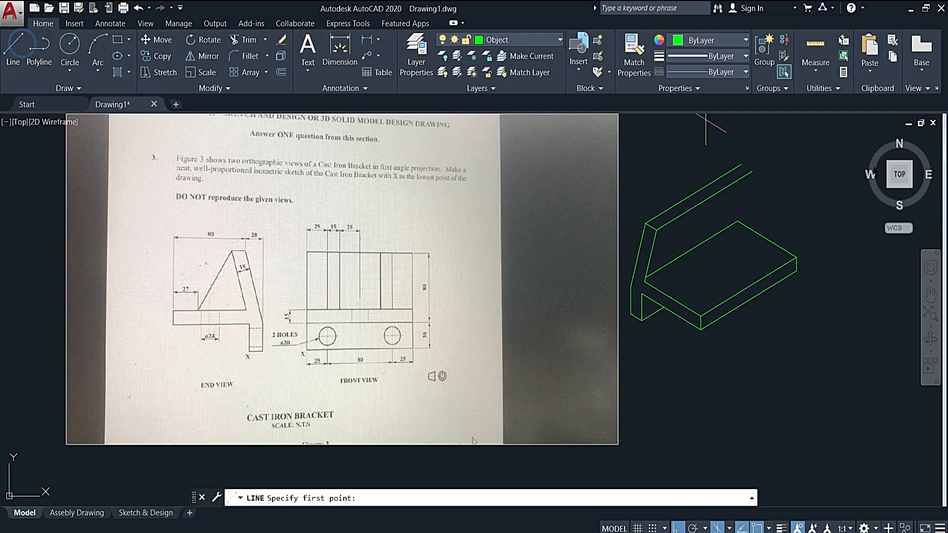
left_click(750, 167)
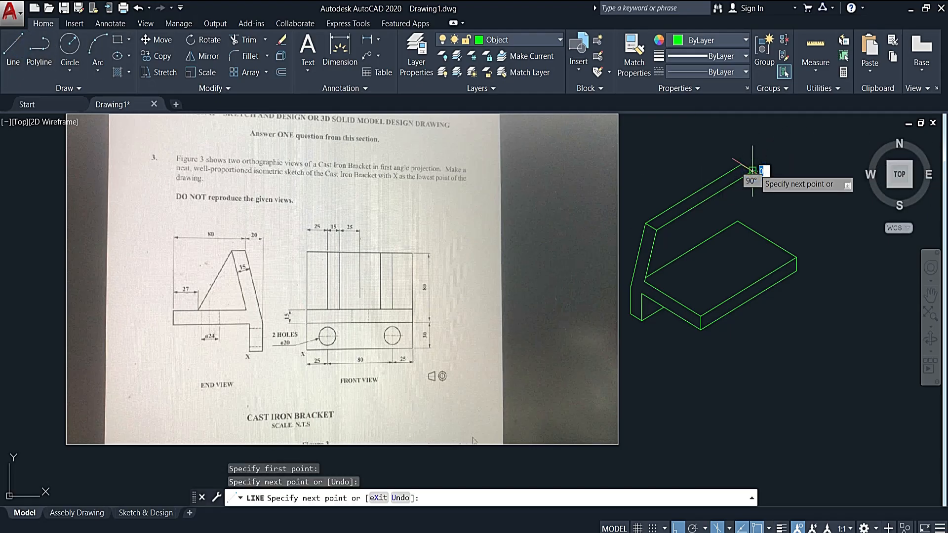
key("Escape")
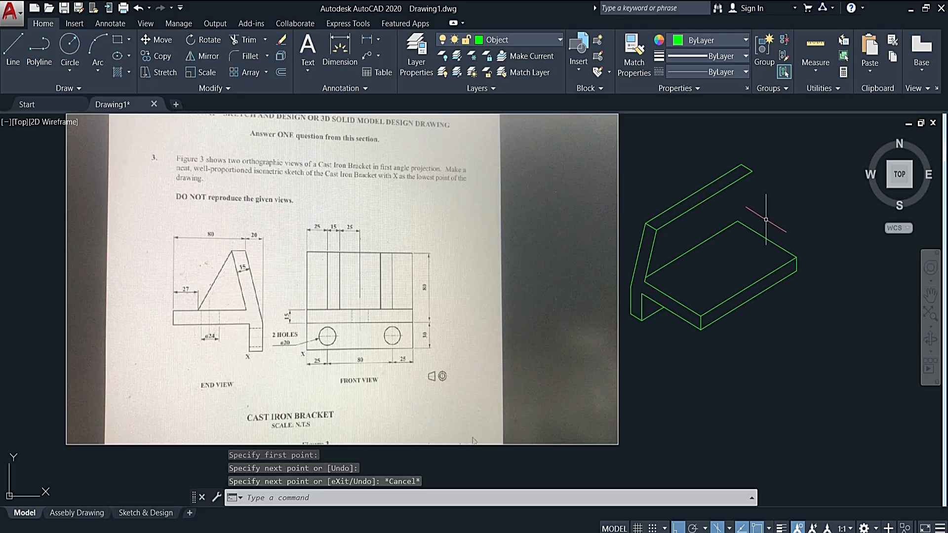
- Copy the inclined plate's two sloping edges to its far top end and delete the hidden outer copy
left_click(658, 246)
left_click(628, 261)
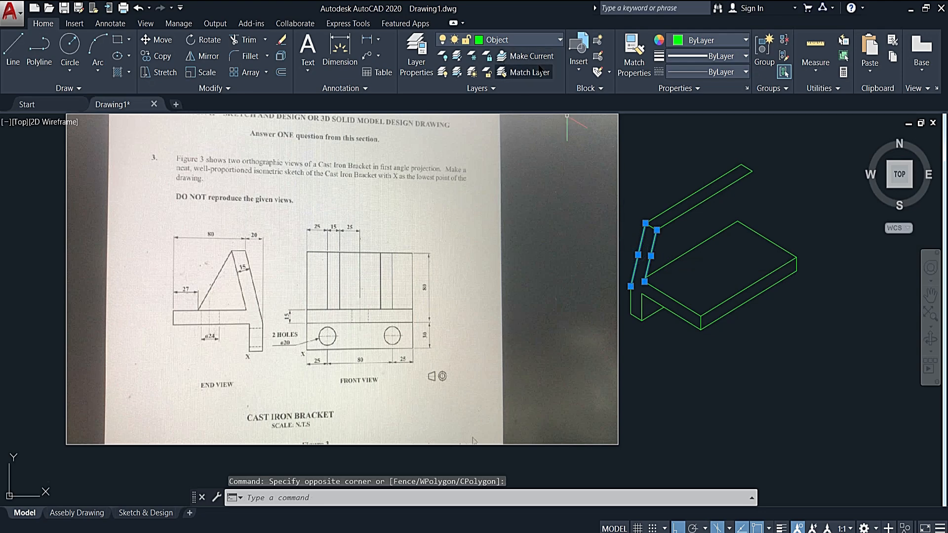
left_click(146, 56)
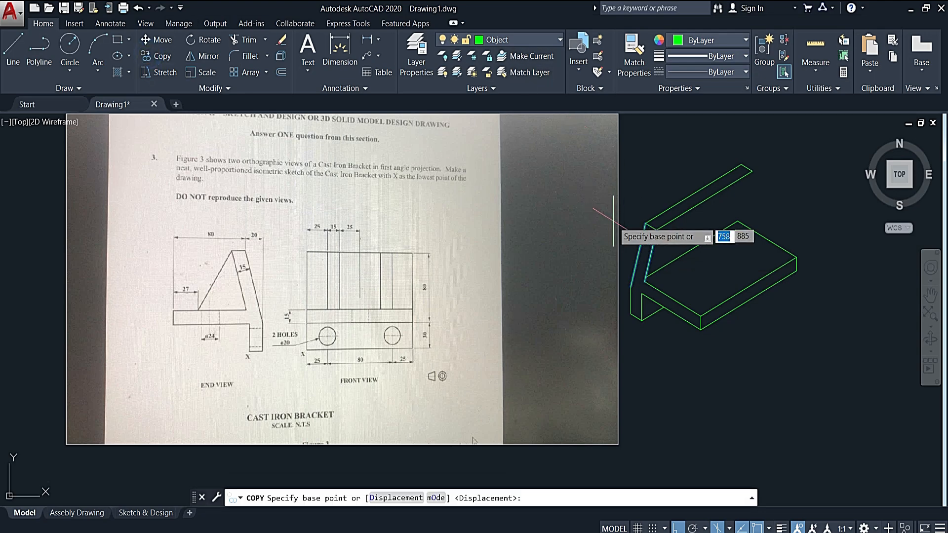
left_click(645, 223)
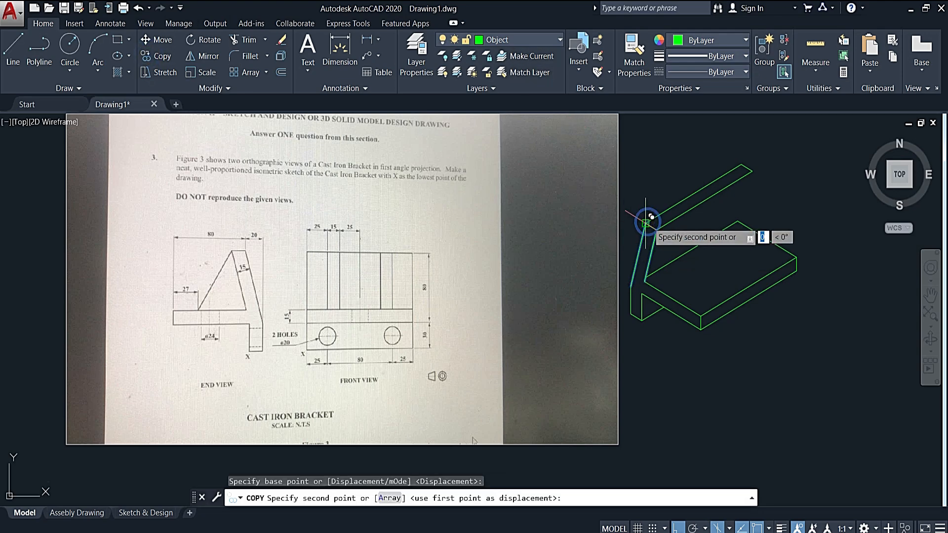
left_click(742, 165)
key("Escape")
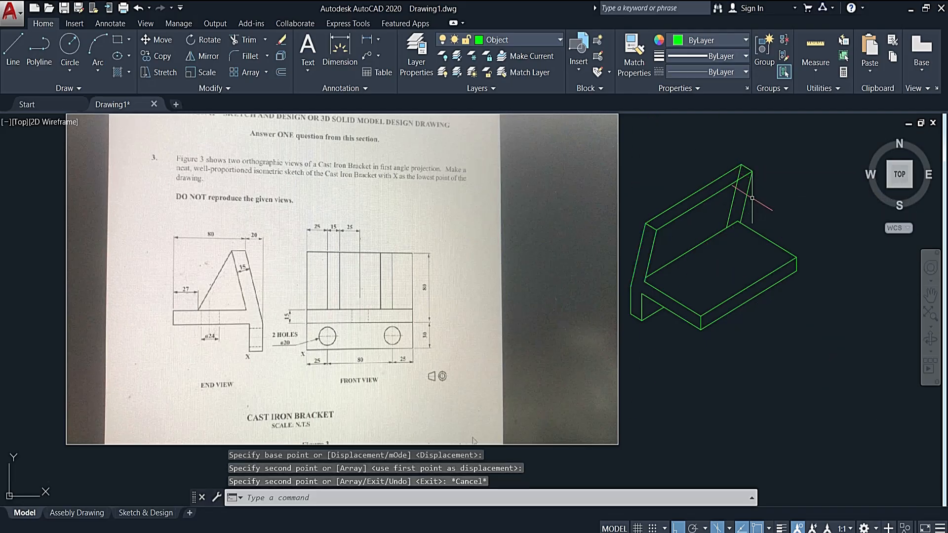
left_click(732, 203)
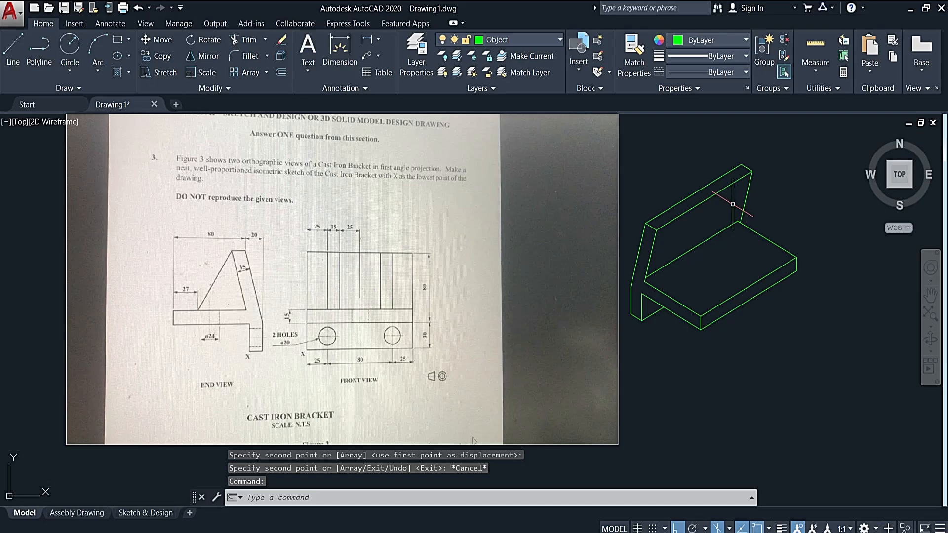
key("Delete")
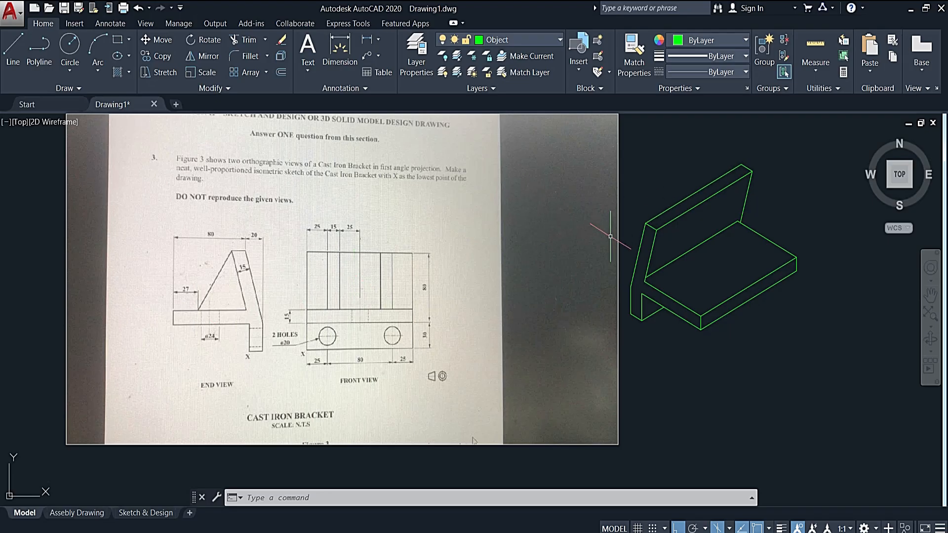
- Switch to the right isoplane and copy the plate's inner sloping edge 25 along the 30° direction to start the first rib
scroll(307, 236, "up", 2)
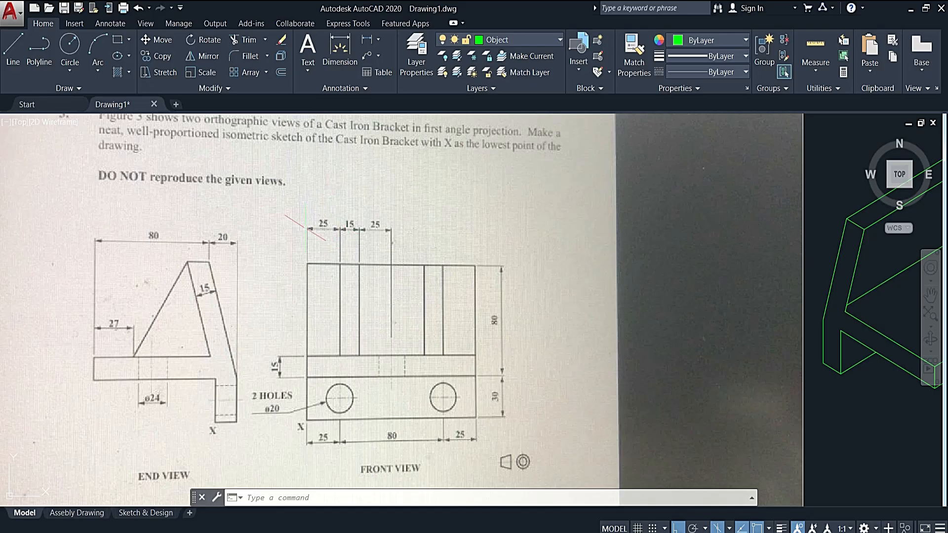
scroll(347, 223, "down", 2)
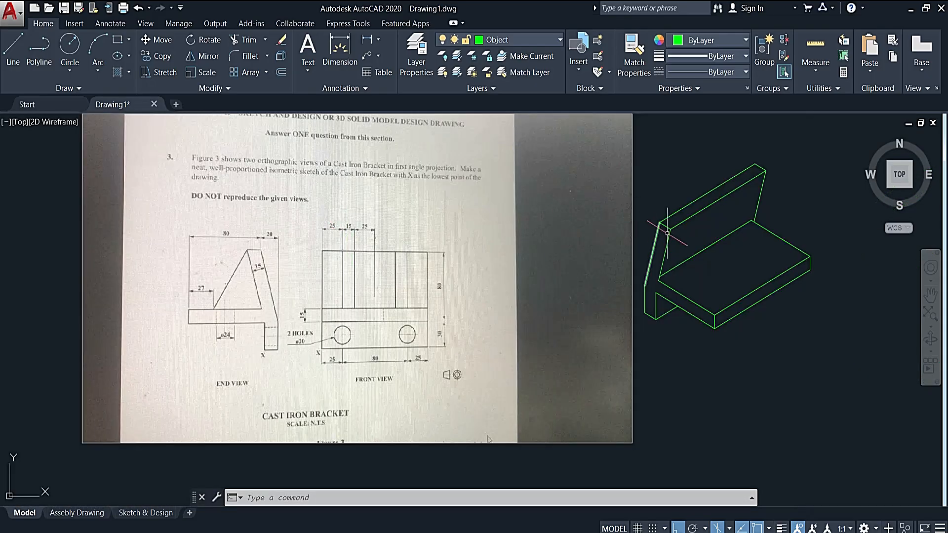
left_click(665, 255)
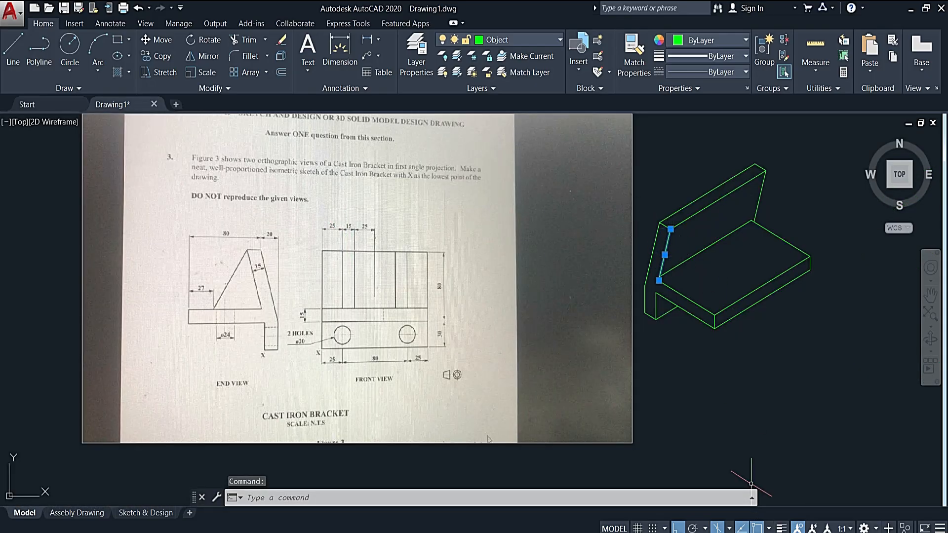
left_click(729, 528)
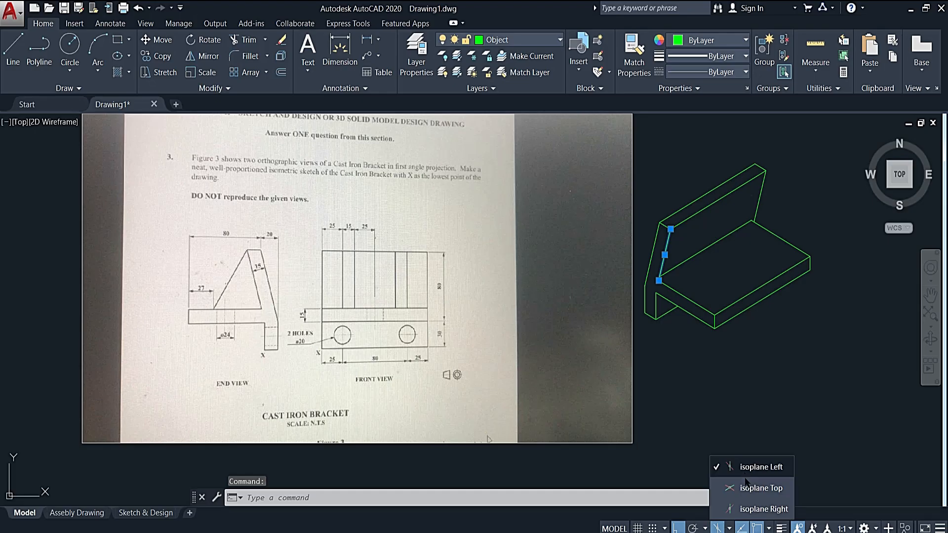
left_click(746, 509)
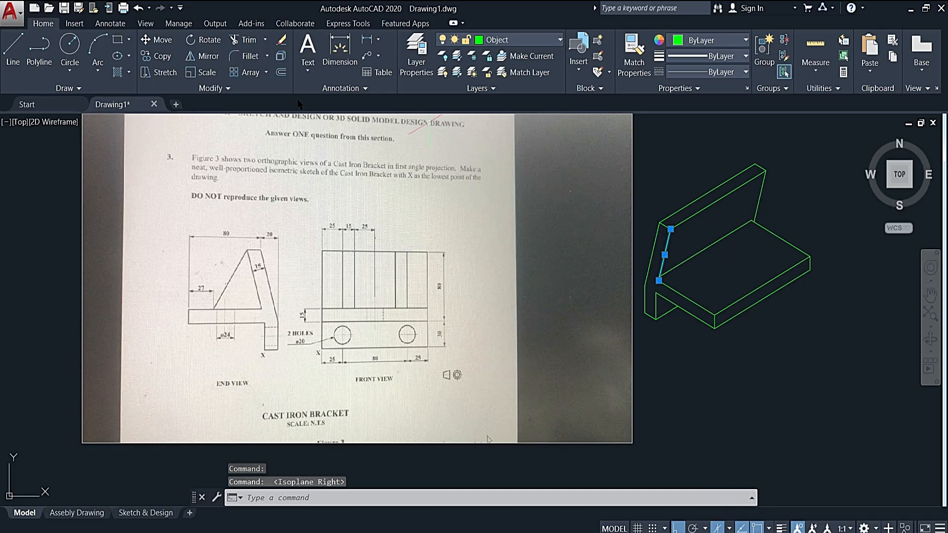
left_click(166, 58)
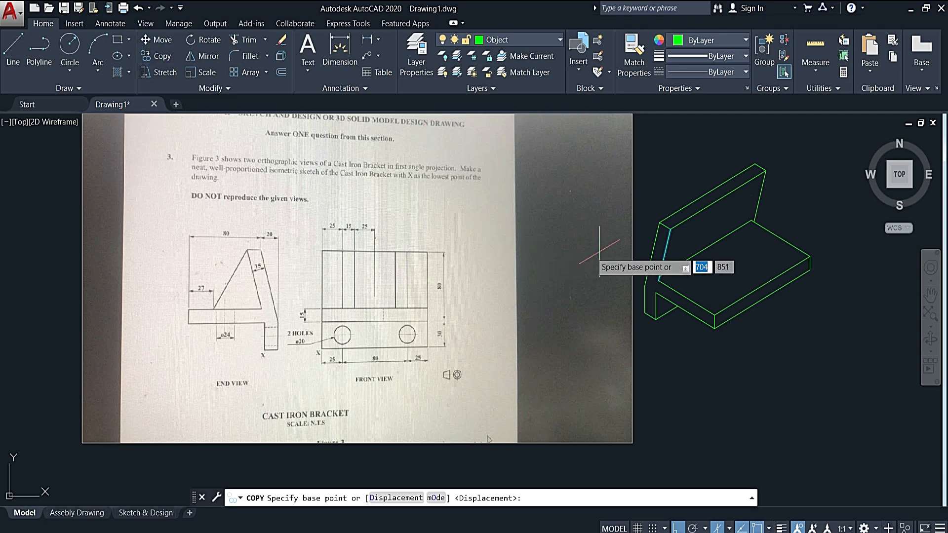
left_click(663, 255)
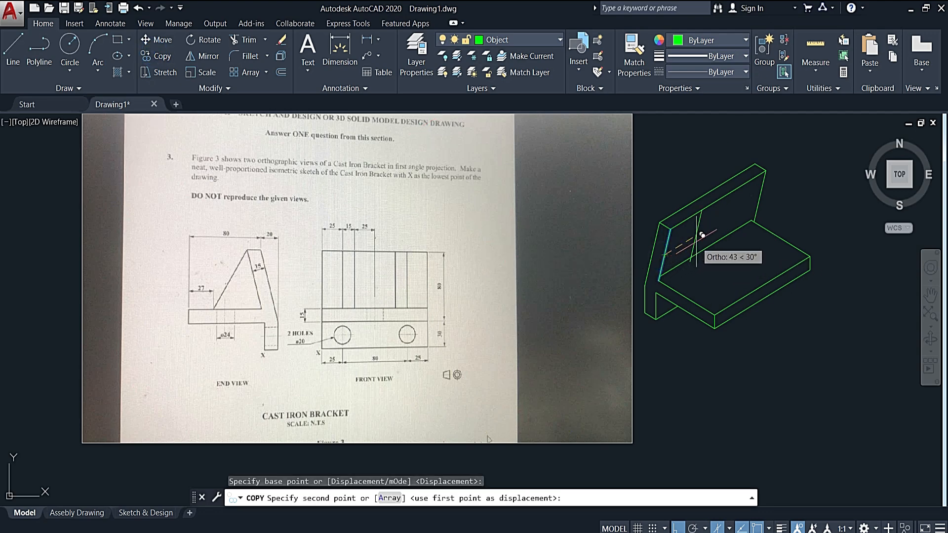
type("25")
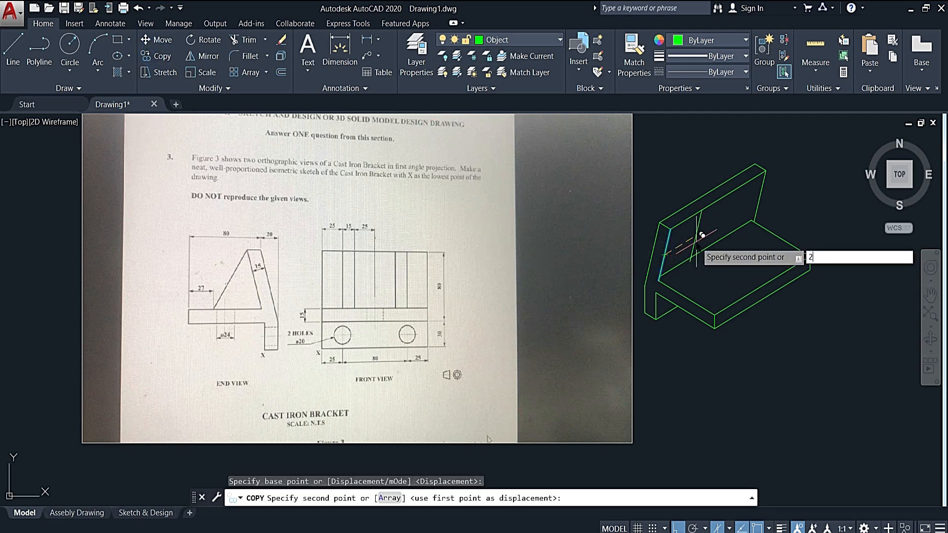
key("Return")
key("Escape")
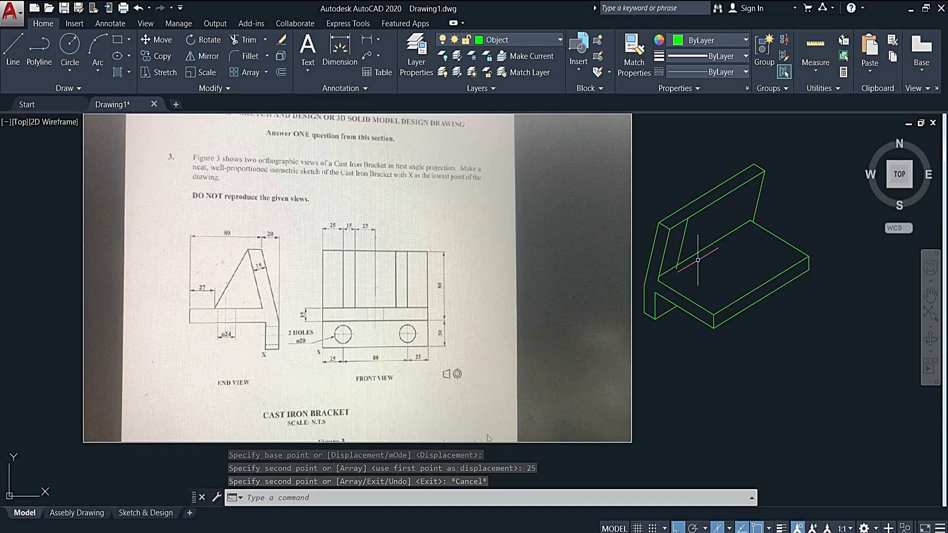
- Copy the rib's sloping line 15 further along the 30° direction to mark the rib's thickness
scroll(688, 233, "up", 2)
left_click(684, 232)
type("co")
key("Return")
left_click(685, 235)
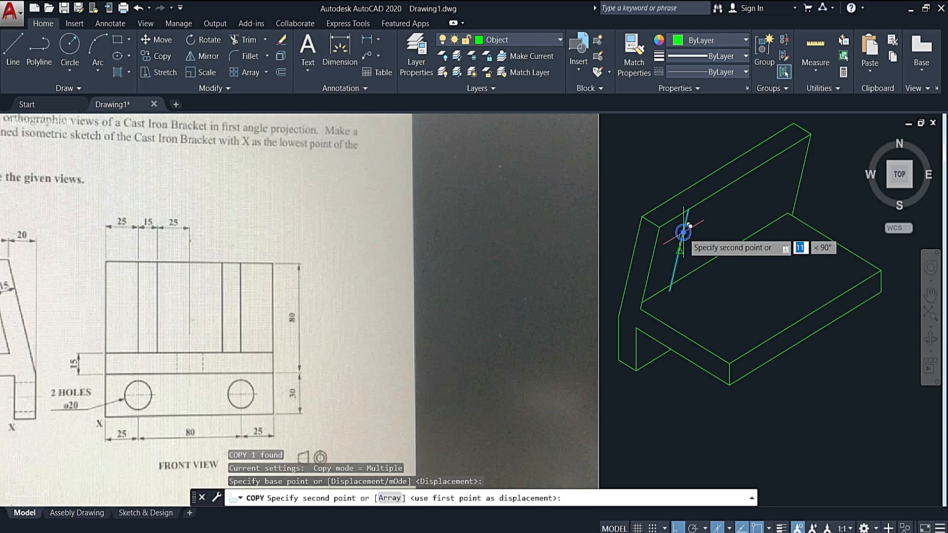
type("1")
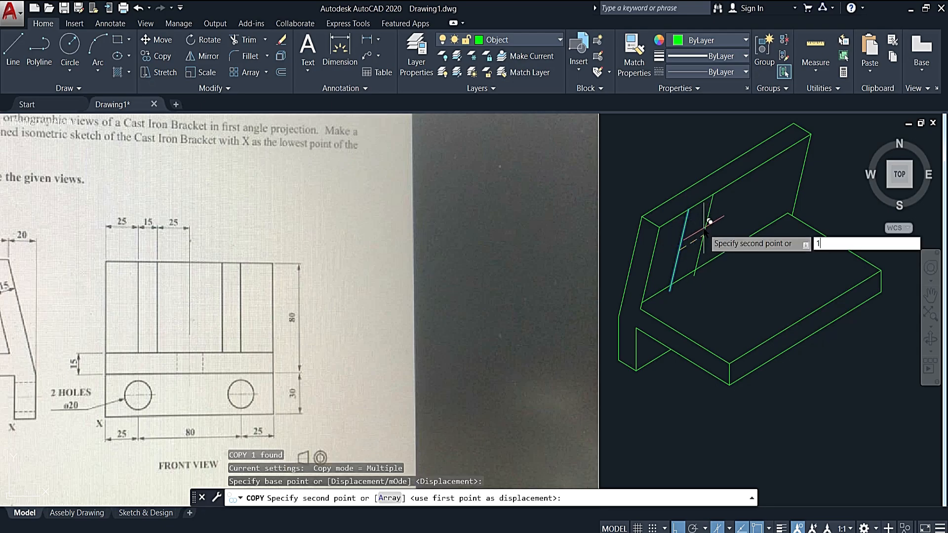
type("5")
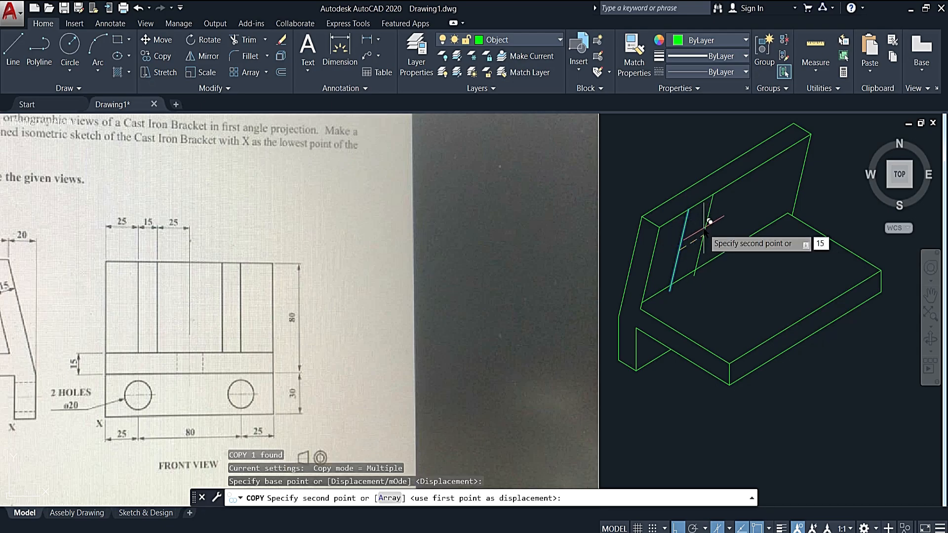
key("Return")
key("Escape")
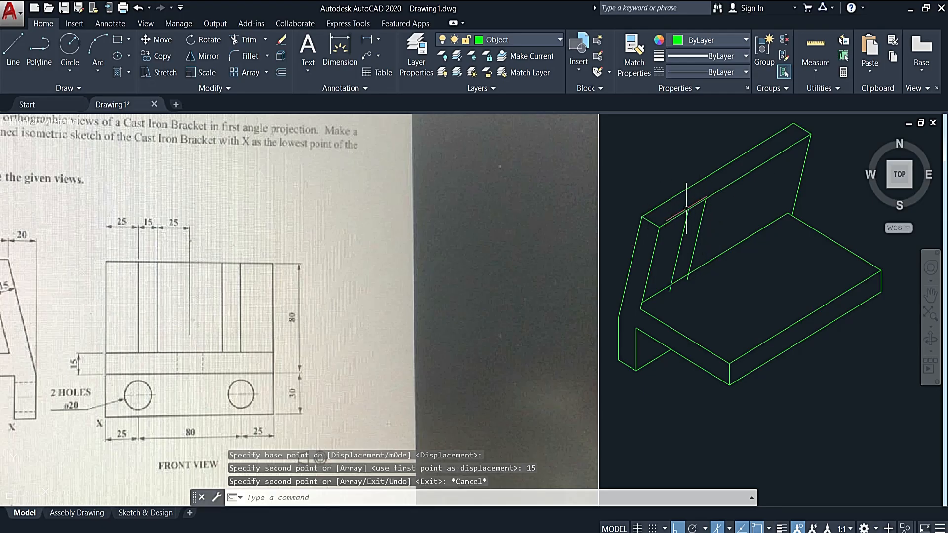
left_click(709, 220)
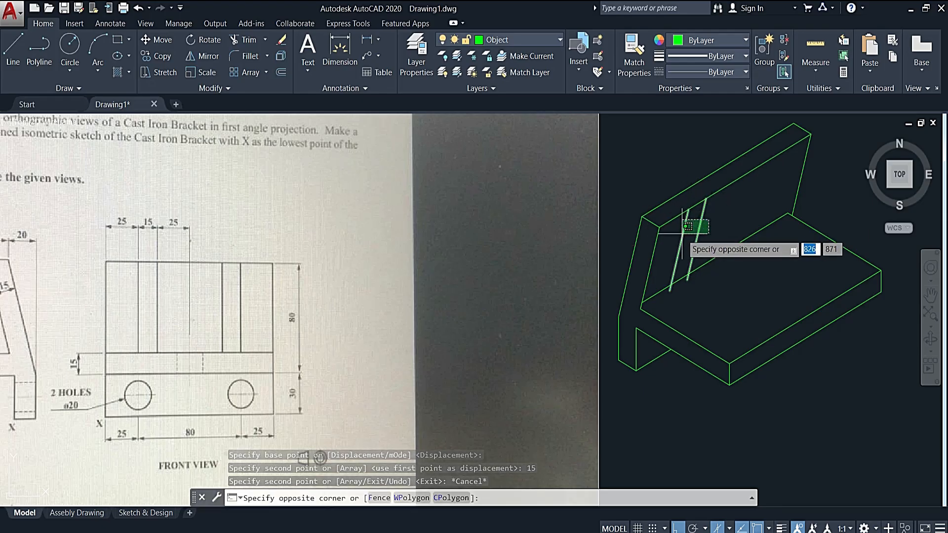
left_click(683, 230)
key("Escape")
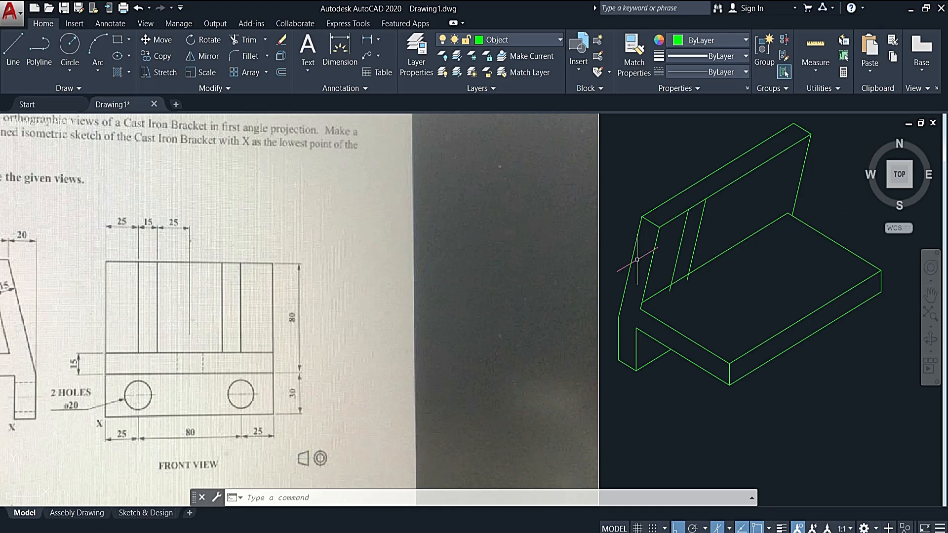
- Copy the inclined plate's far inner sloping edge 25 along the 210° direction to start the second rib
left_click(806, 161)
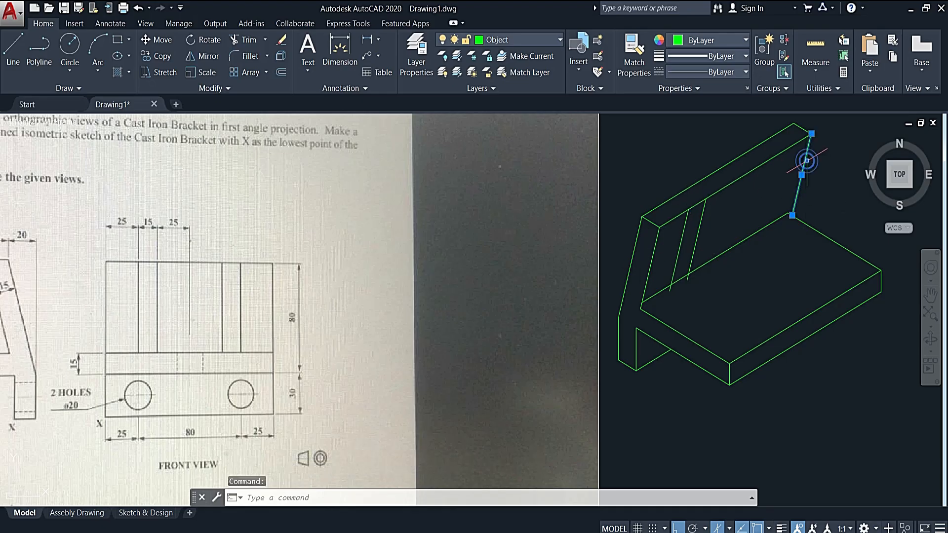
type("cp")
key("Return")
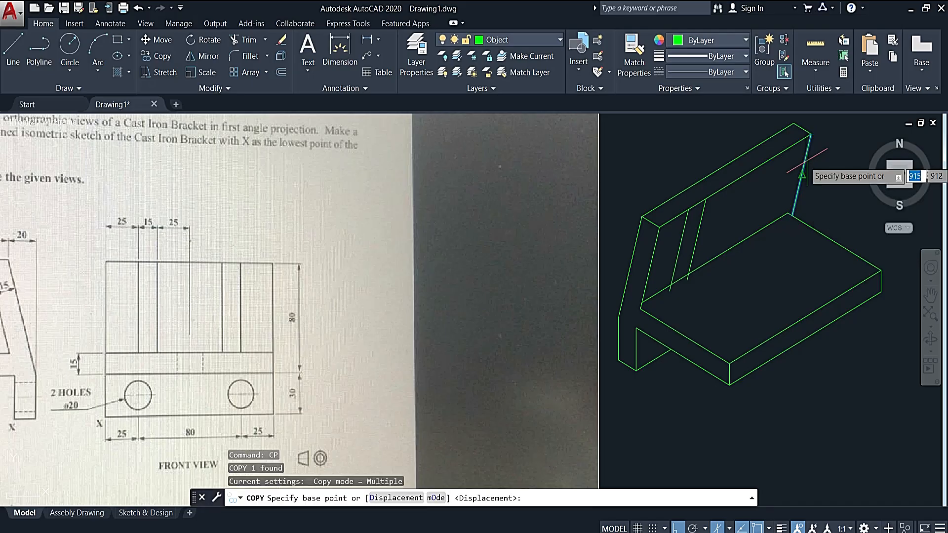
left_click(803, 173)
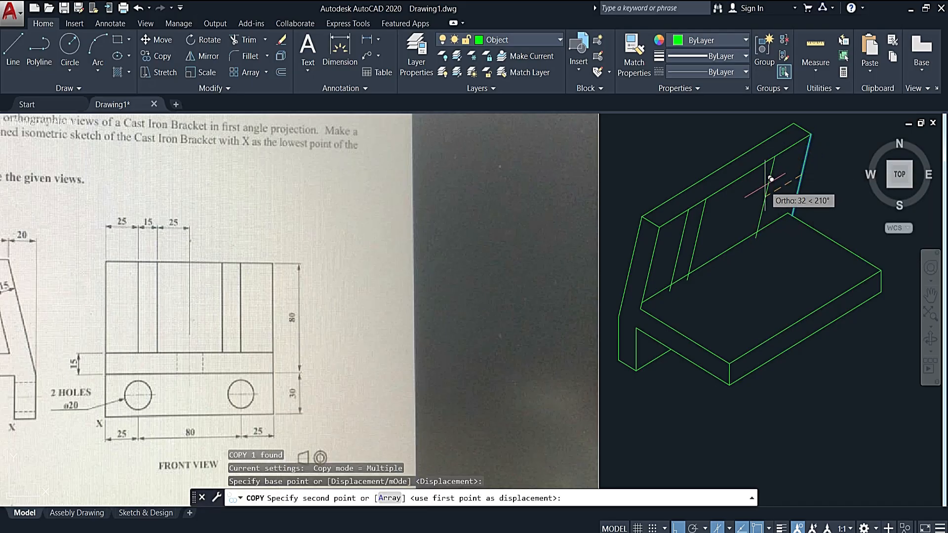
type("25")
key("Return")
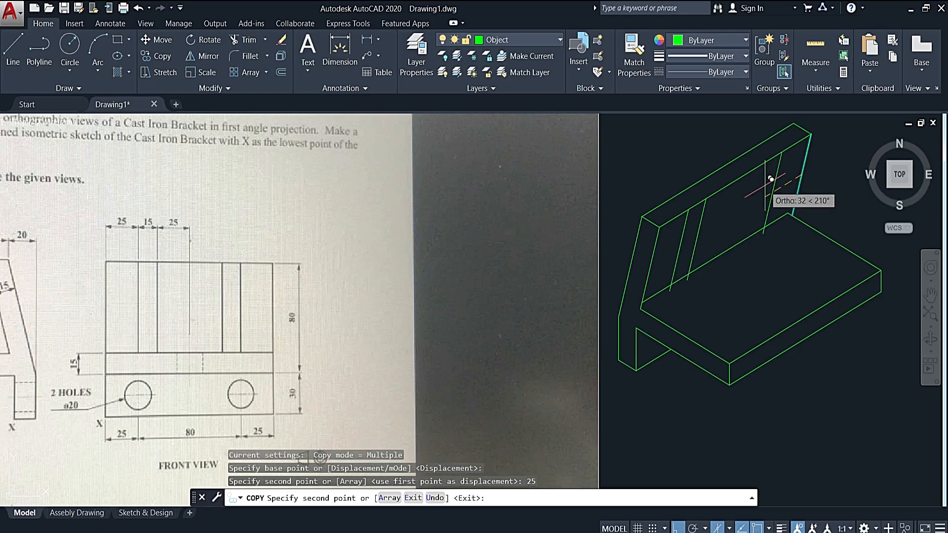
key("Escape")
- Copy the second rib's sloping line 15 further along the 210° direction to mark that rib's thickness
left_click(780, 163)
left_click(767, 181)
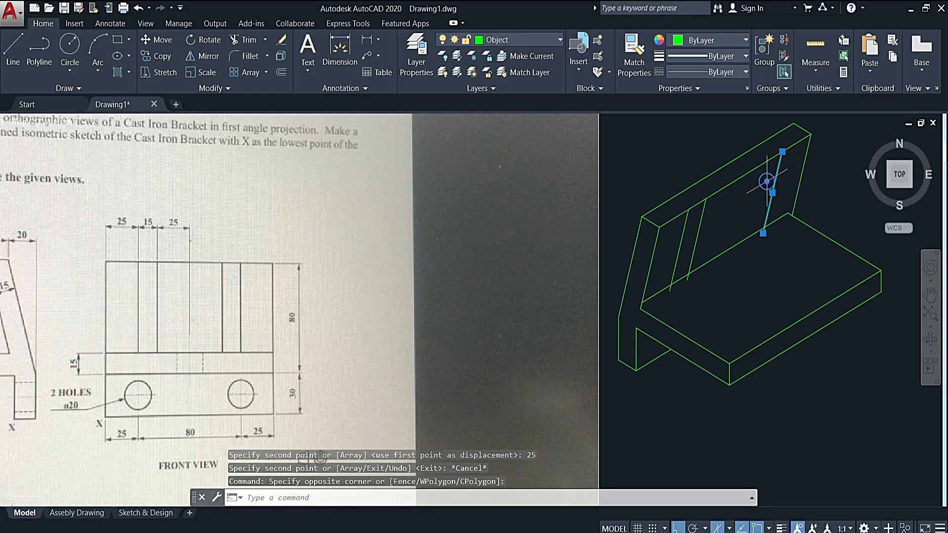
key("Return")
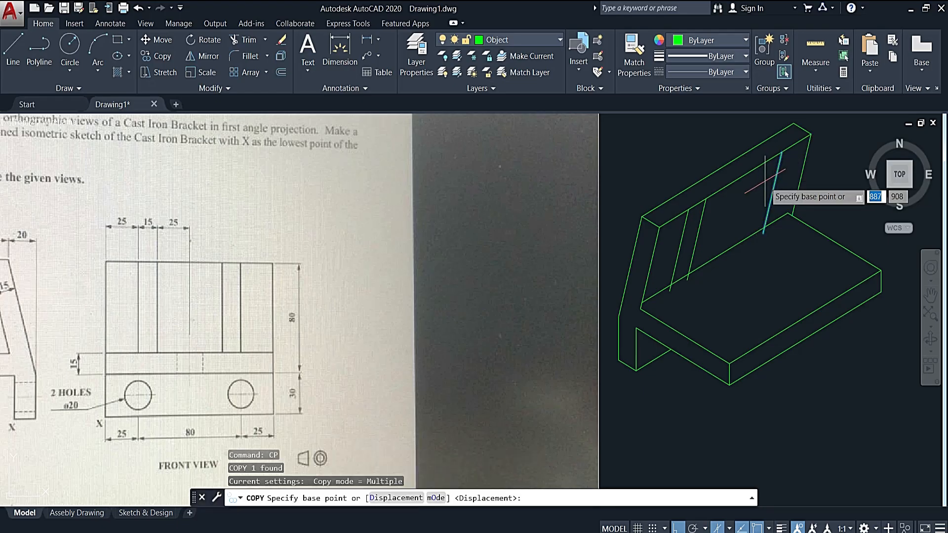
left_click(772, 193)
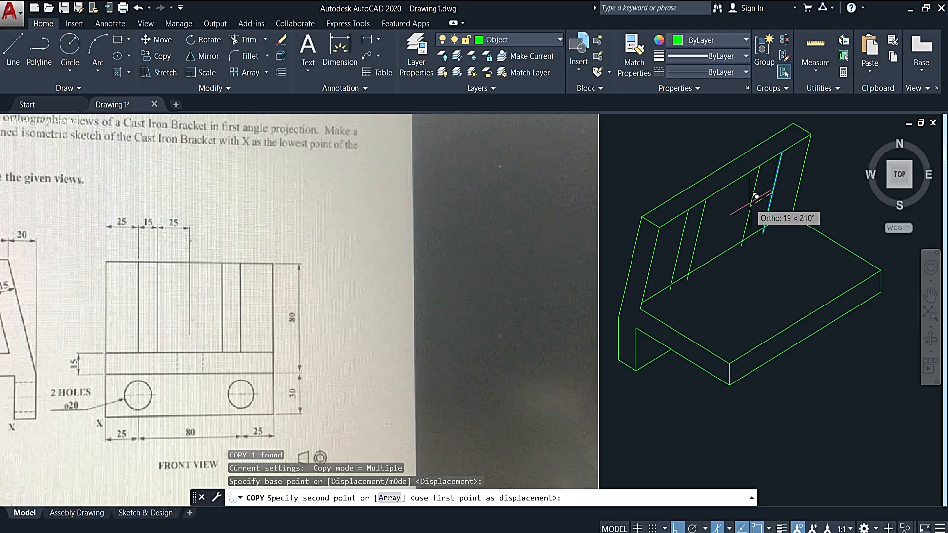
type("15")
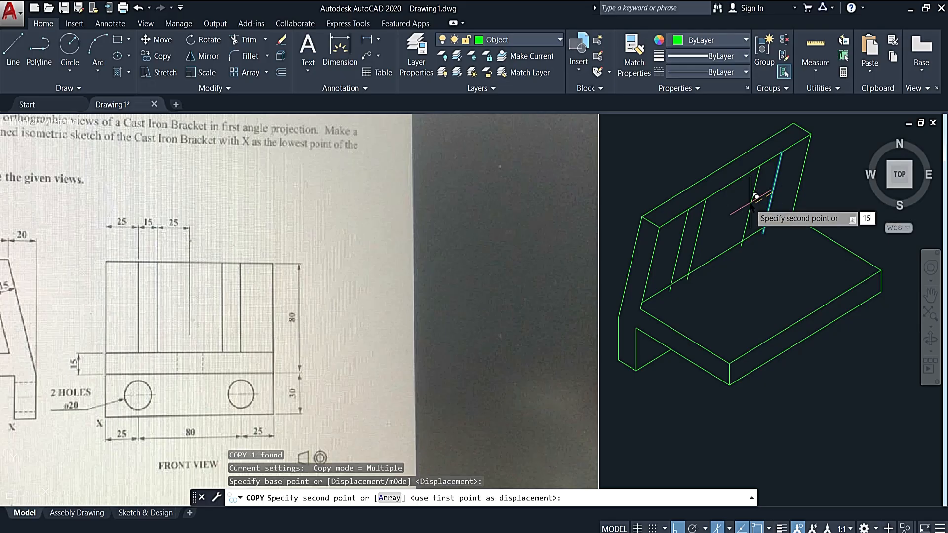
key("Return")
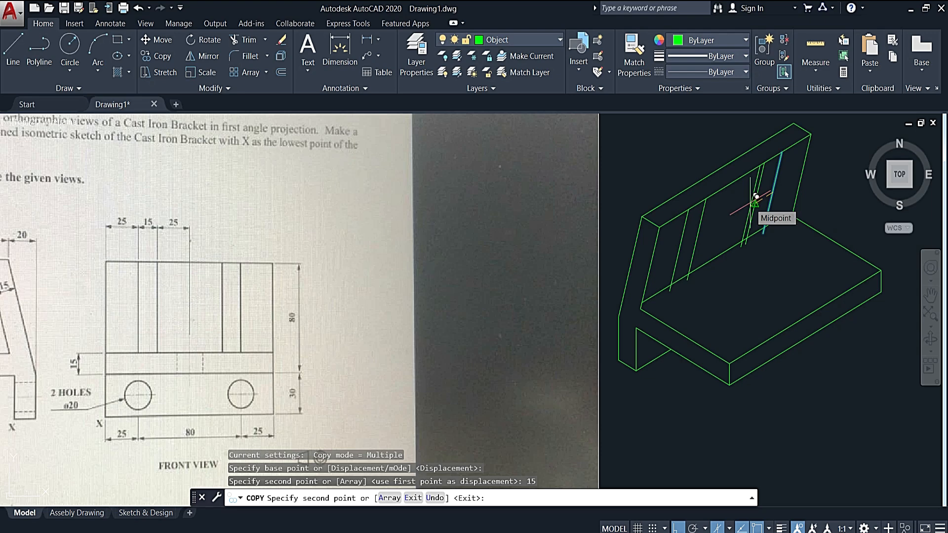
key("Escape")
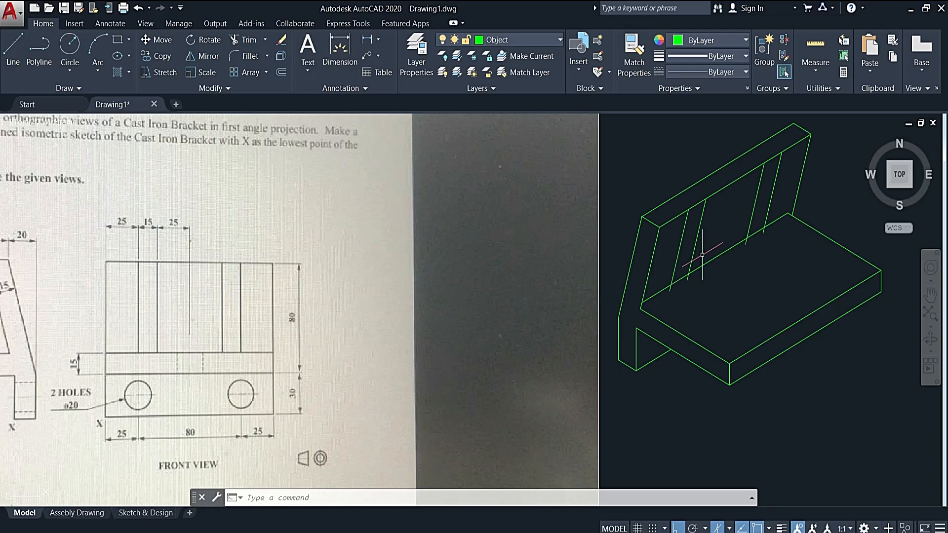
- Switch to the top isoplane and draw a line about 123 long at 330° from the first rib's near foot across the base plate
middle_click_drag(721, 302, 663, 258)
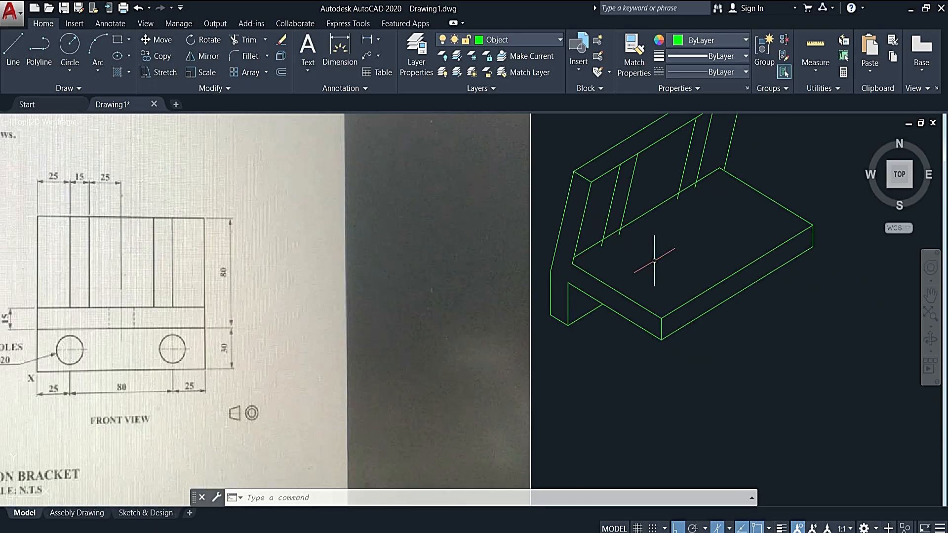
left_click(730, 529)
left_click(746, 485)
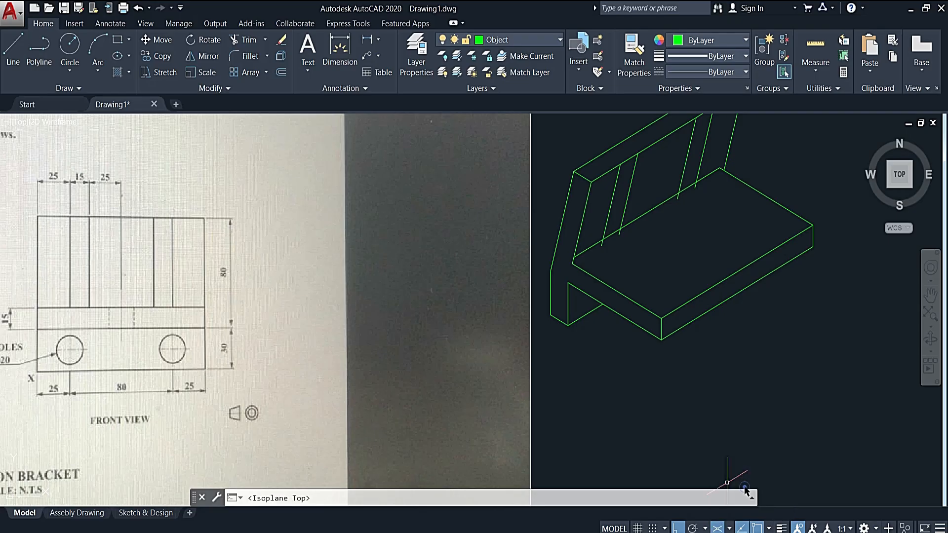
left_click(12, 49)
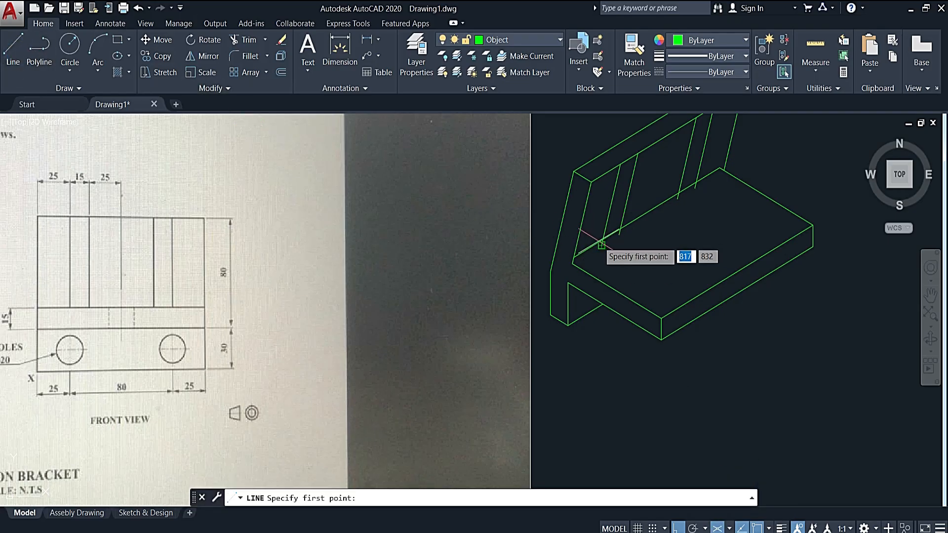
scroll(601, 245, "up", 4)
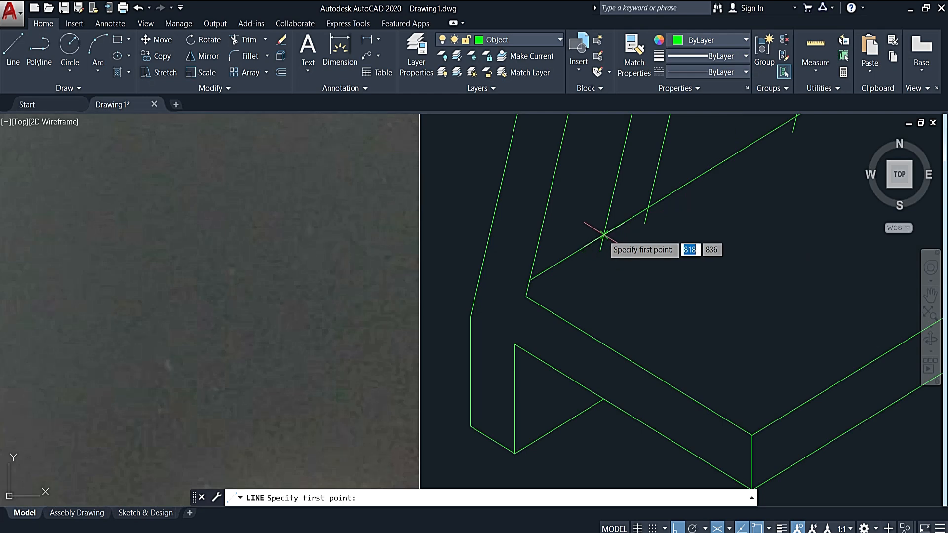
left_click(602, 242)
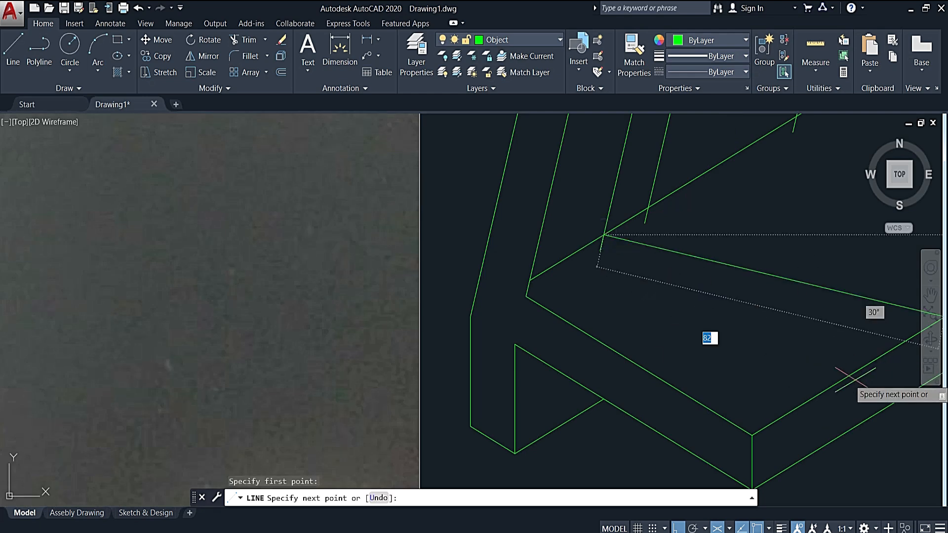
middle_click_drag(864, 405, 640, 351)
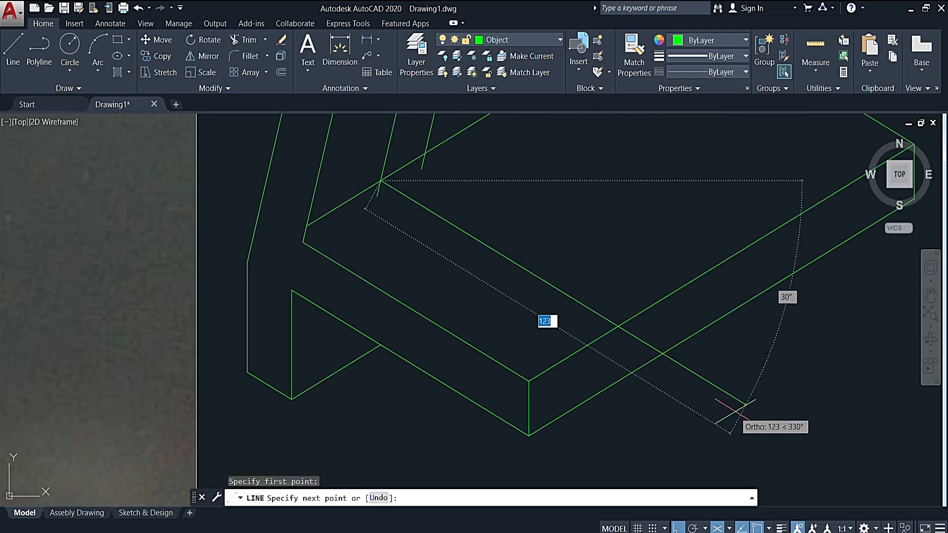
left_click(735, 410)
key("Escape")
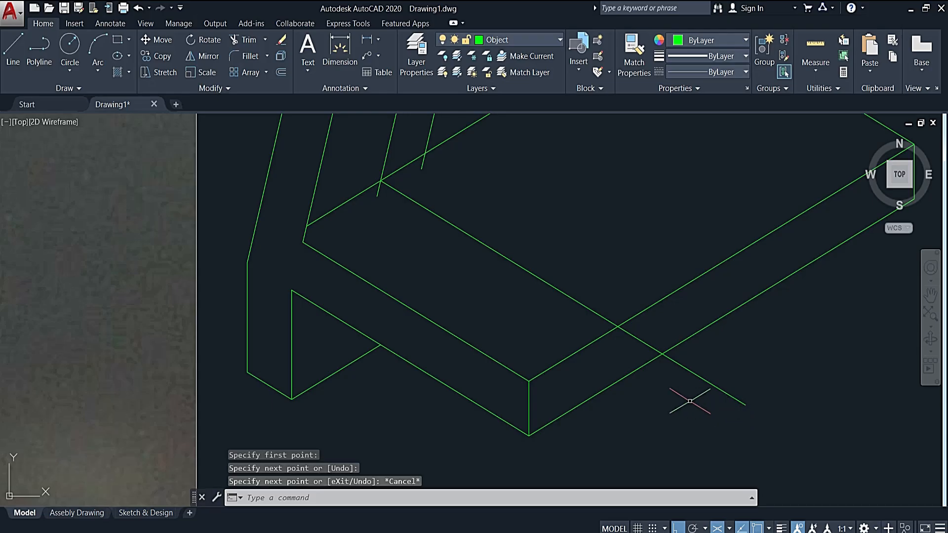
- Trim the first rib's foot line where it overshoots the base plate's front top edge
left_click(591, 342)
key("Return")
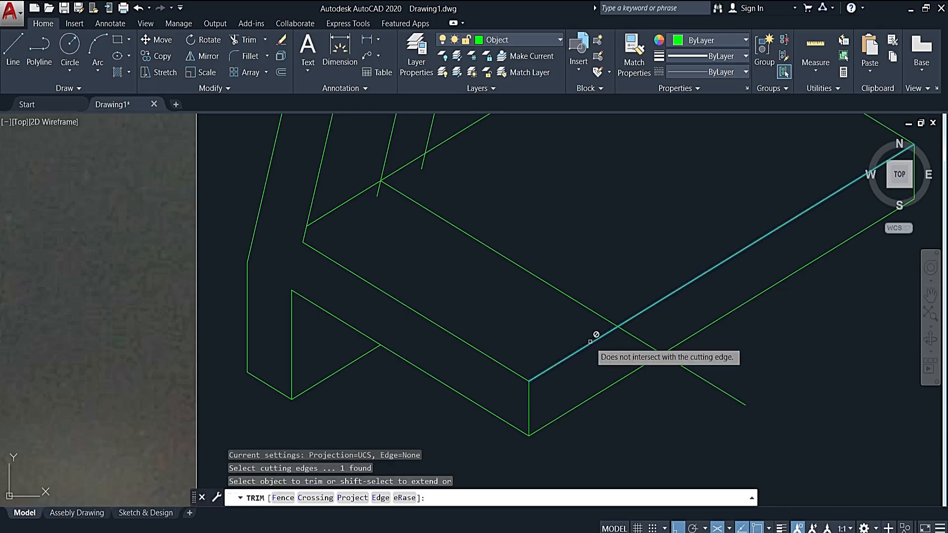
left_click(641, 340)
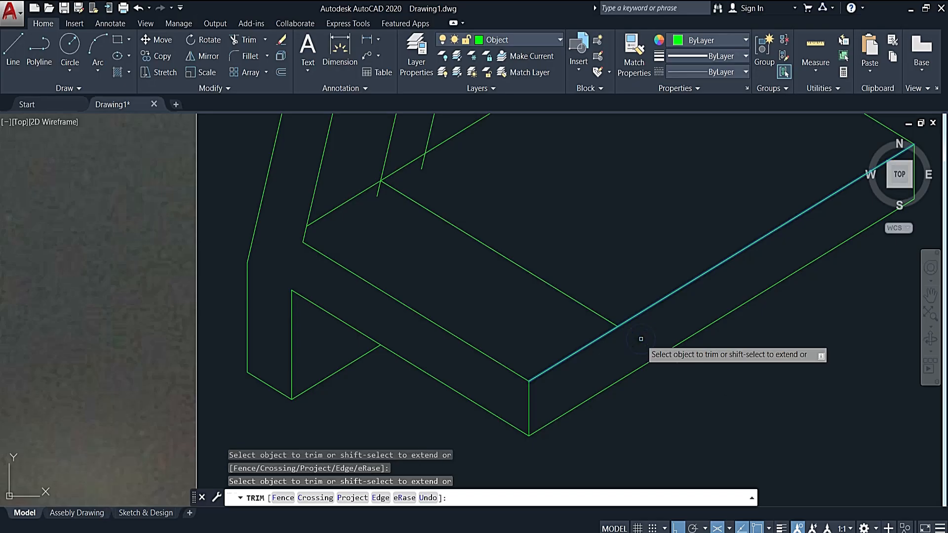
key("Escape")
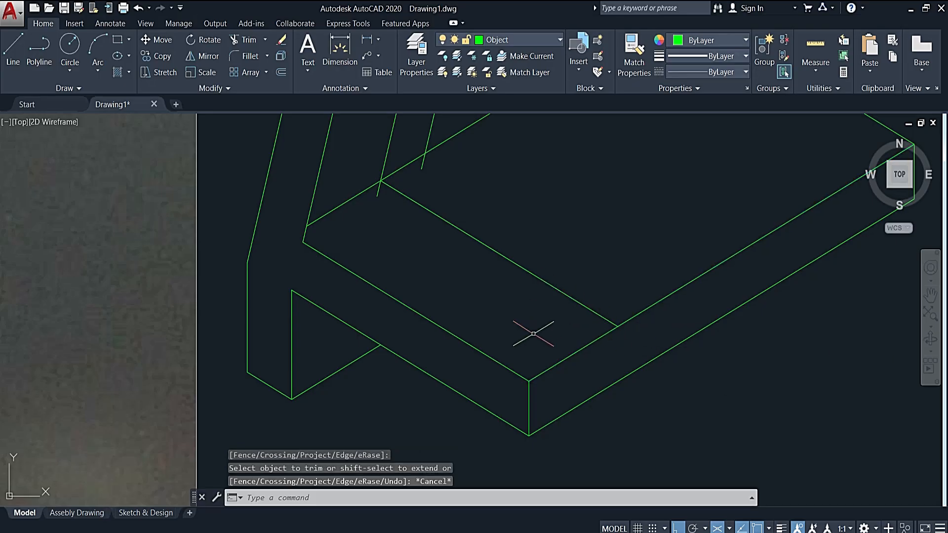
- Draw the first rib's slanted edge from its near sloping line's upper end to the foot line's end on the base's front edge
scroll(570, 312, "down", 3)
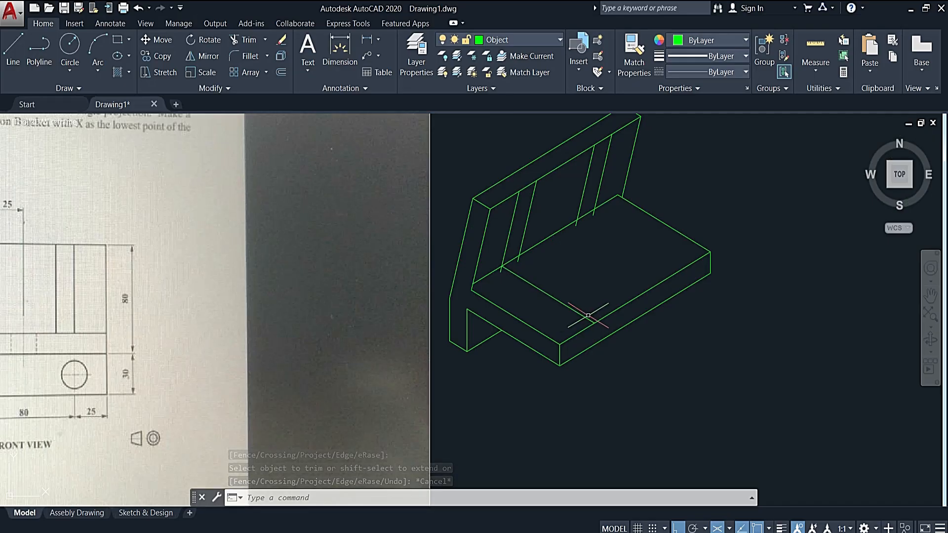
left_click(18, 47)
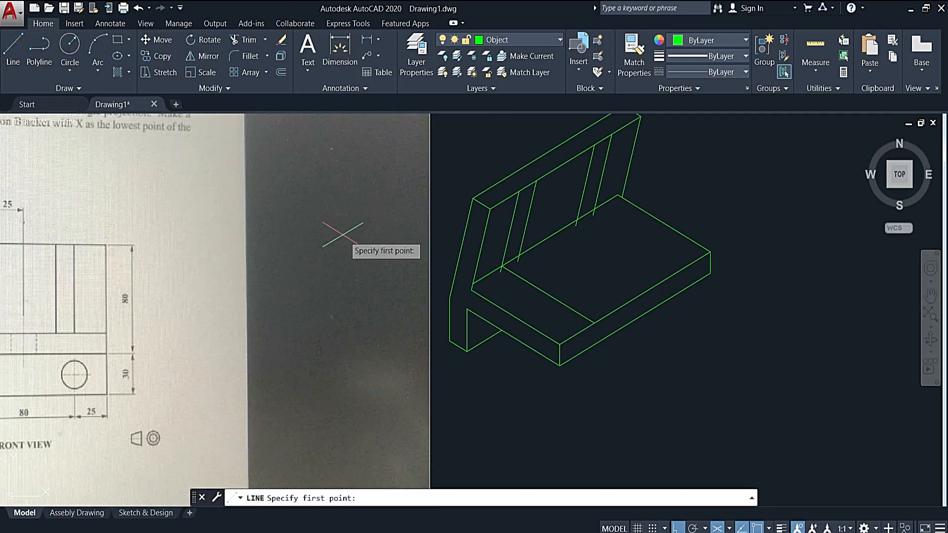
left_click(519, 190)
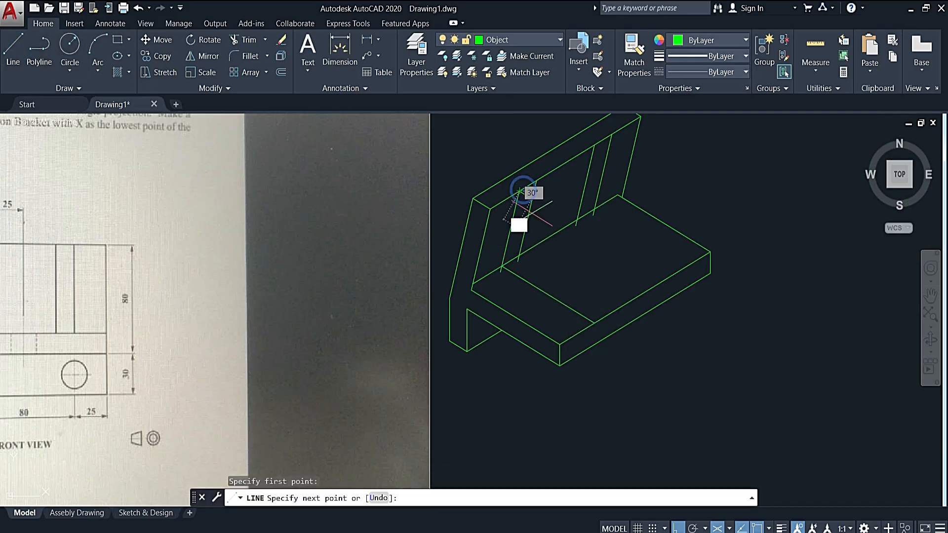
left_click(595, 322)
key("Escape")
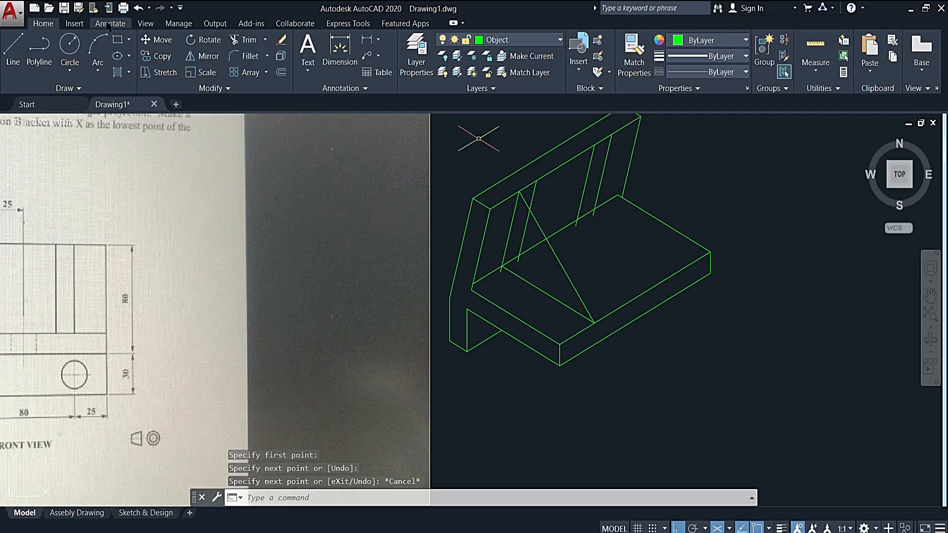
- Fillet the first rib's near sloping line with its foot line so that they meet at a corner
left_click(237, 50)
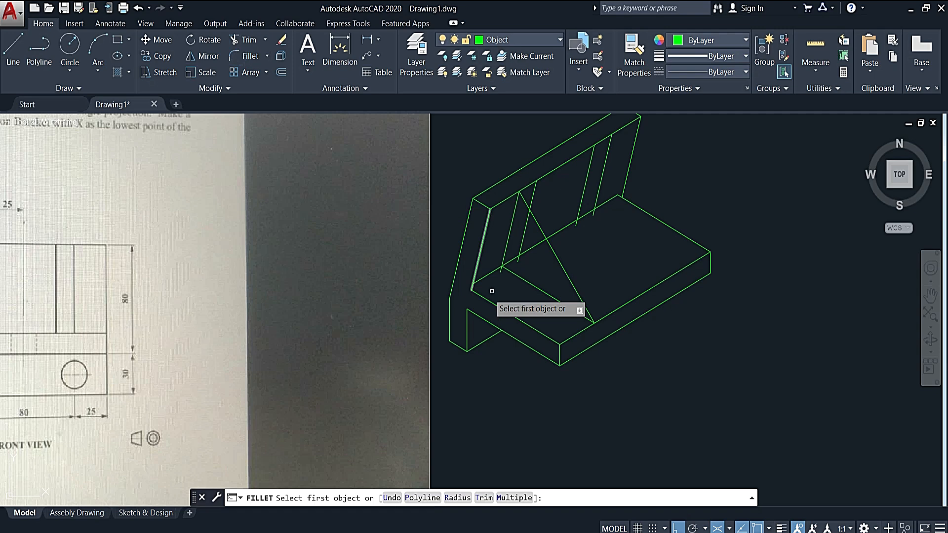
left_click(507, 248)
left_click(518, 294)
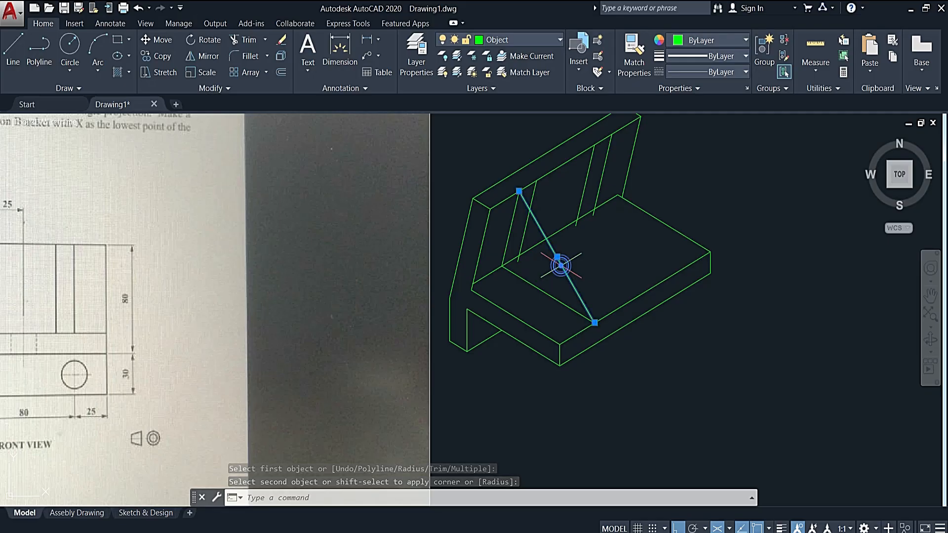
- Copy the first rib's slanted edge and foot line from its upper corner to the second rib's near upper corner
left_click(539, 287)
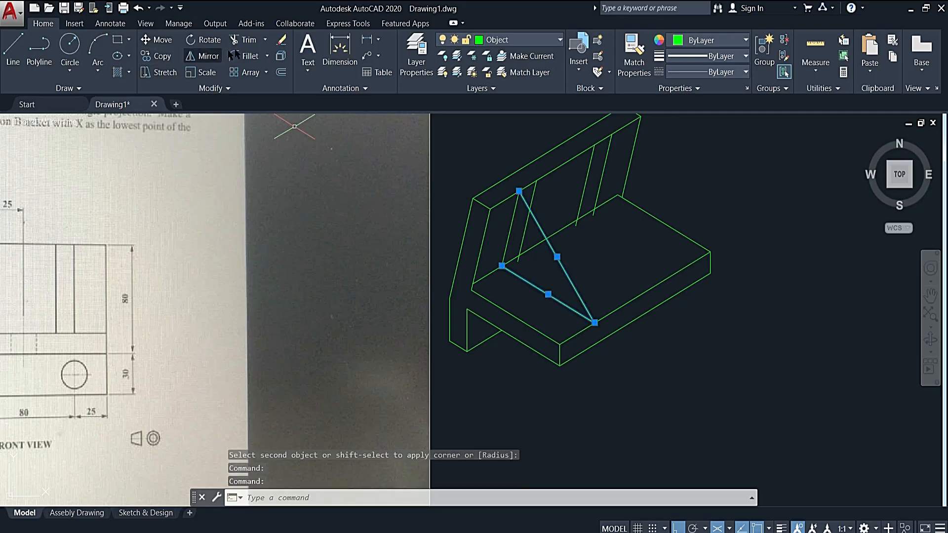
left_click(154, 56)
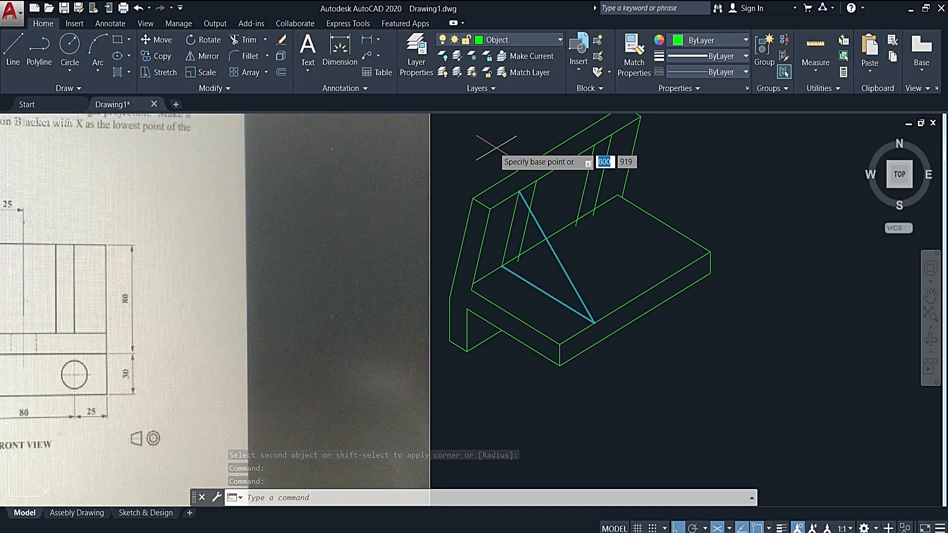
left_click(520, 191)
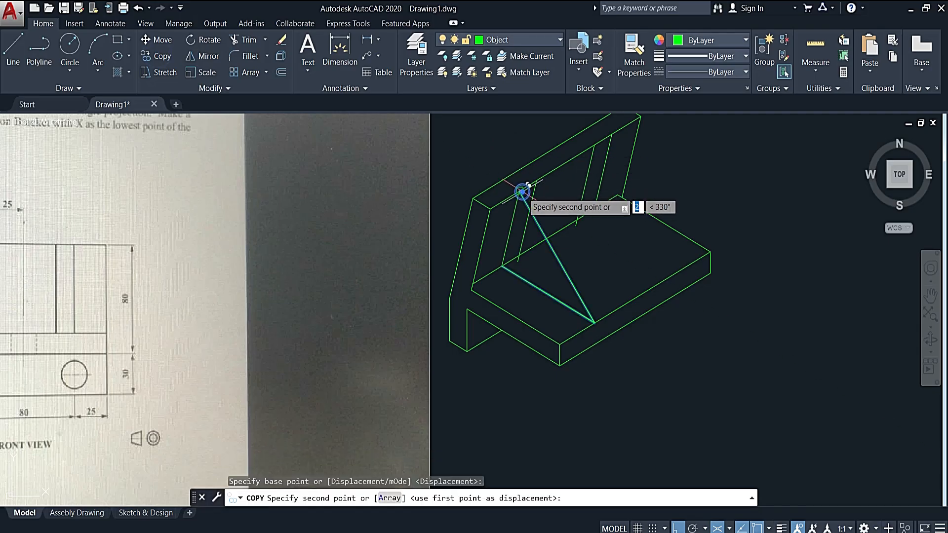
left_click(594, 144)
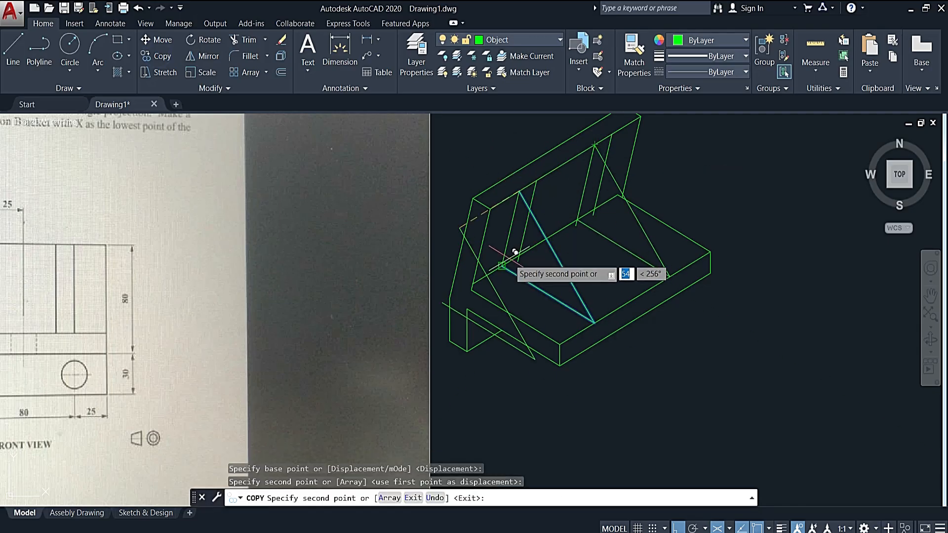
key("Escape")
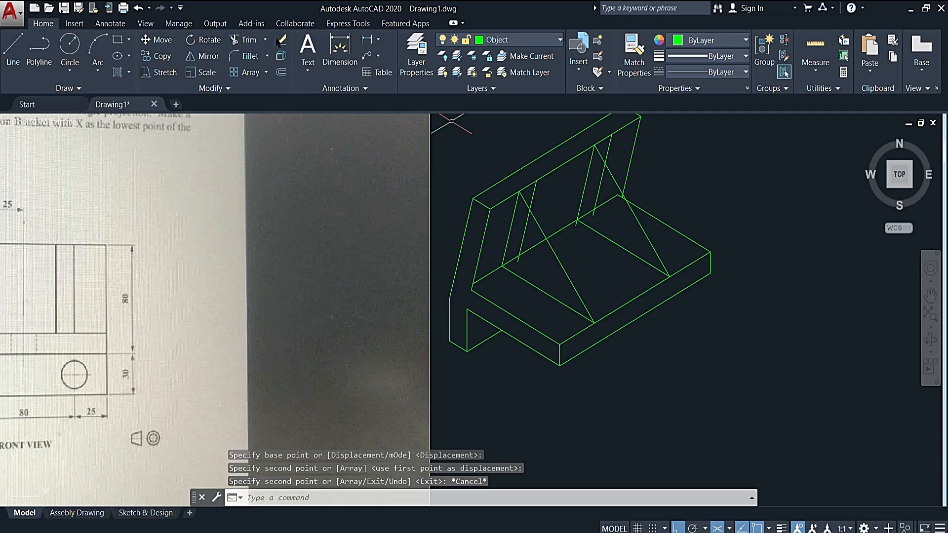
- Fillet the second rib's foot line with its near sloping line so that they meet at a corner
left_click(244, 58)
left_click(608, 239)
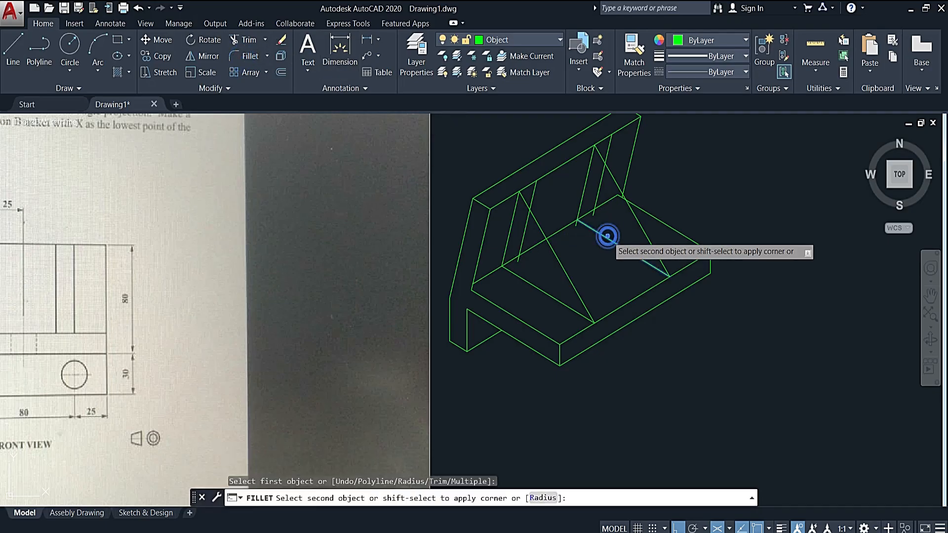
left_click(582, 200)
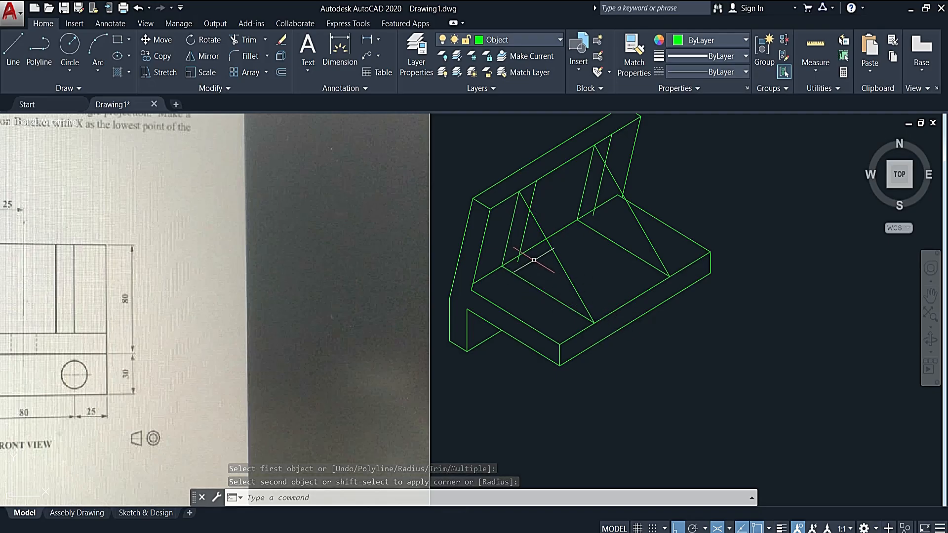
- Copy the first rib's slanted edge from its near upper corner to the far upper corners of the first and second ribs
key("Escape")
left_click(532, 215)
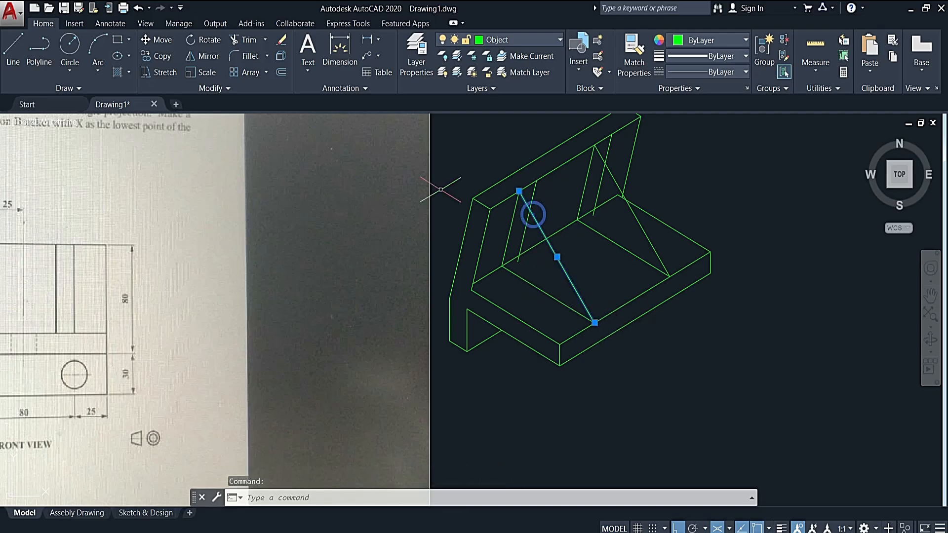
left_click(150, 56)
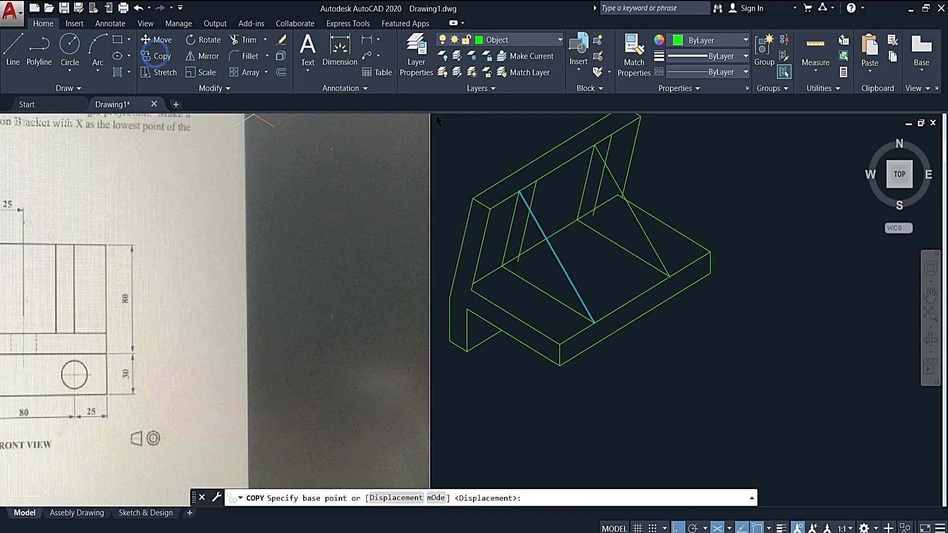
left_click(520, 191)
left_click(537, 180)
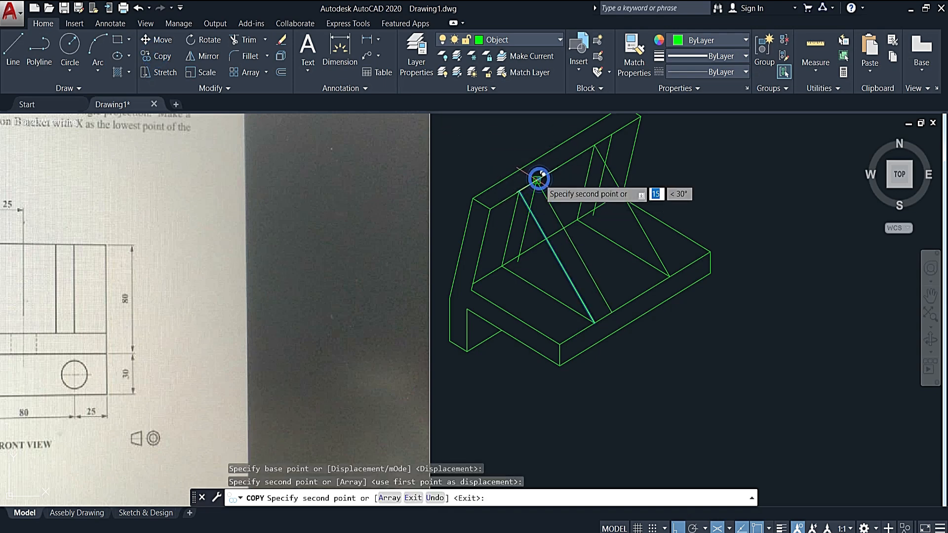
left_click(612, 134)
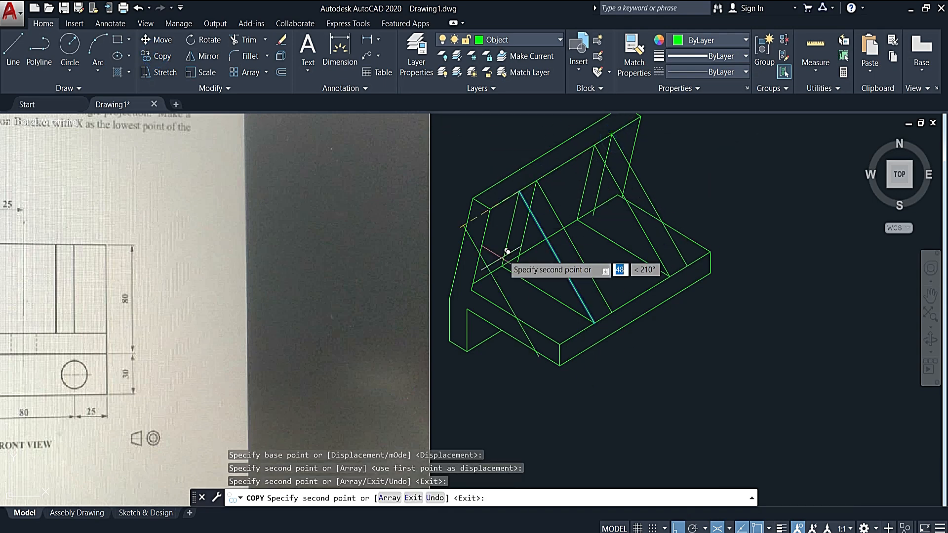
key("Escape")
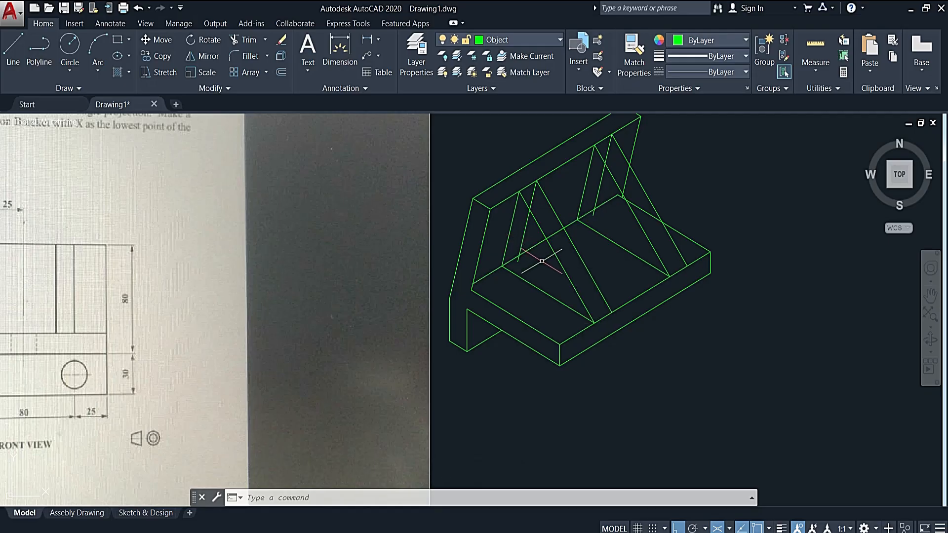
- Delete the far sloping lines of both ribs where they meet the inclined plate
left_click(549, 230)
left_click(599, 182)
left_click(523, 236)
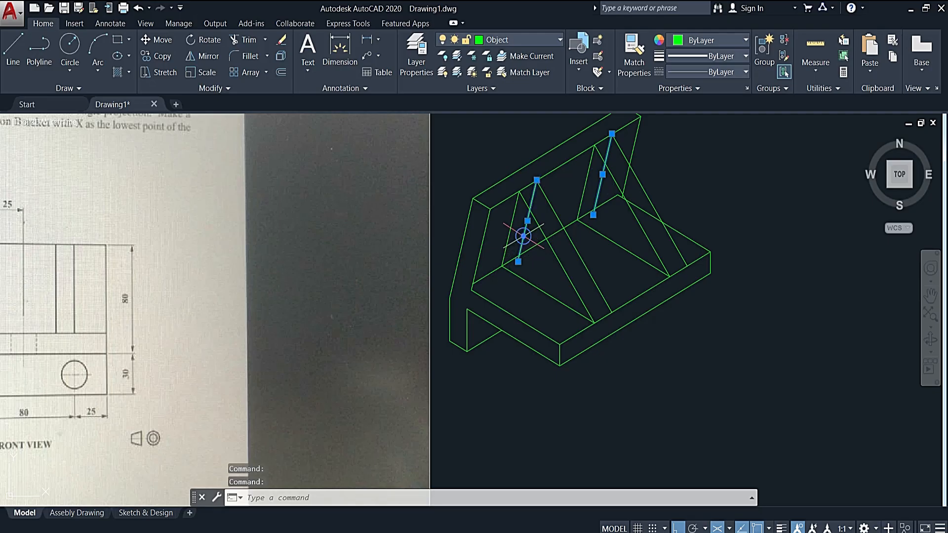
key("Delete")
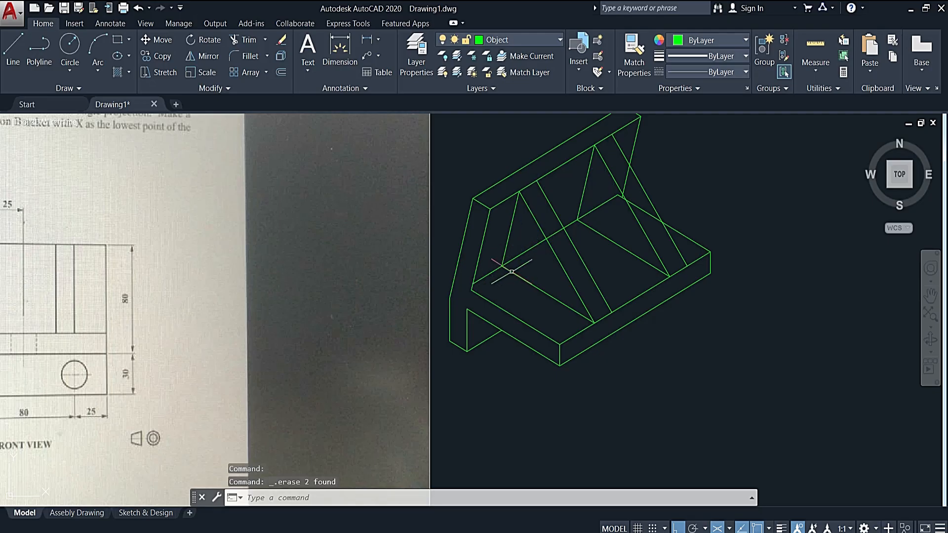
- Trim the junction line of plate and base between the first rib's near sloping line and its far slanted edge
left_click(556, 210)
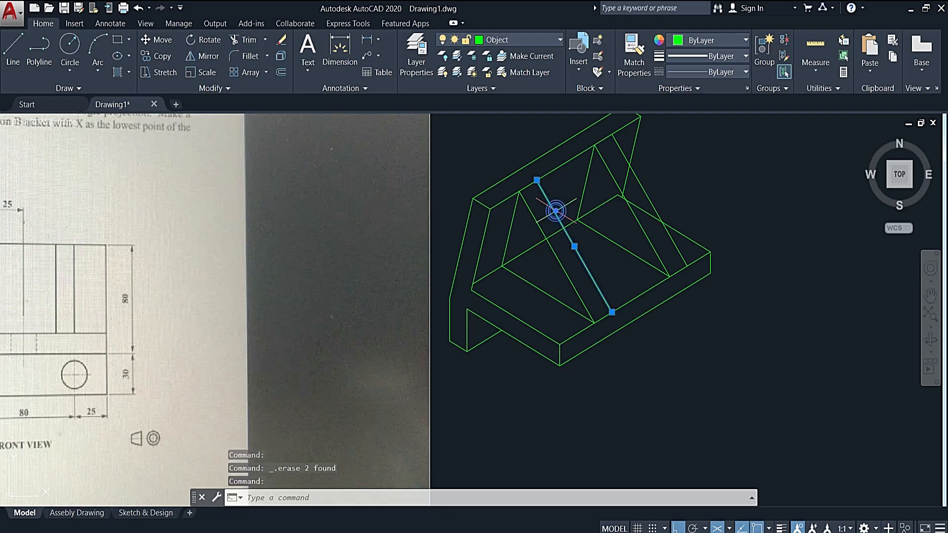
left_click(509, 234)
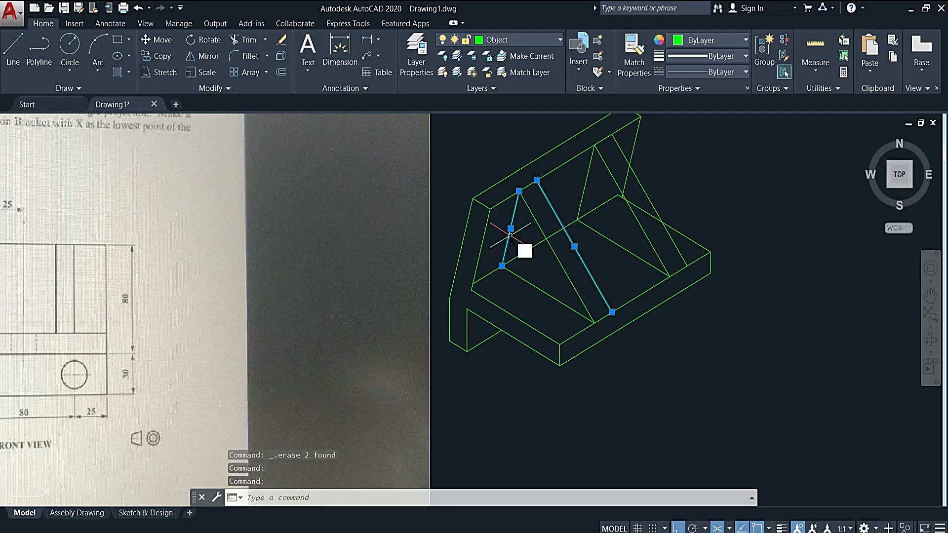
key("Return")
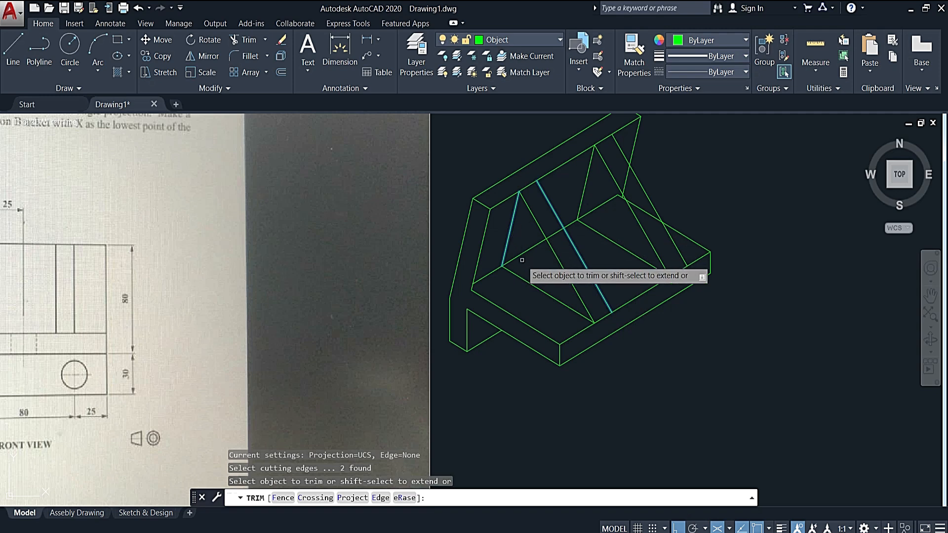
left_click(522, 255)
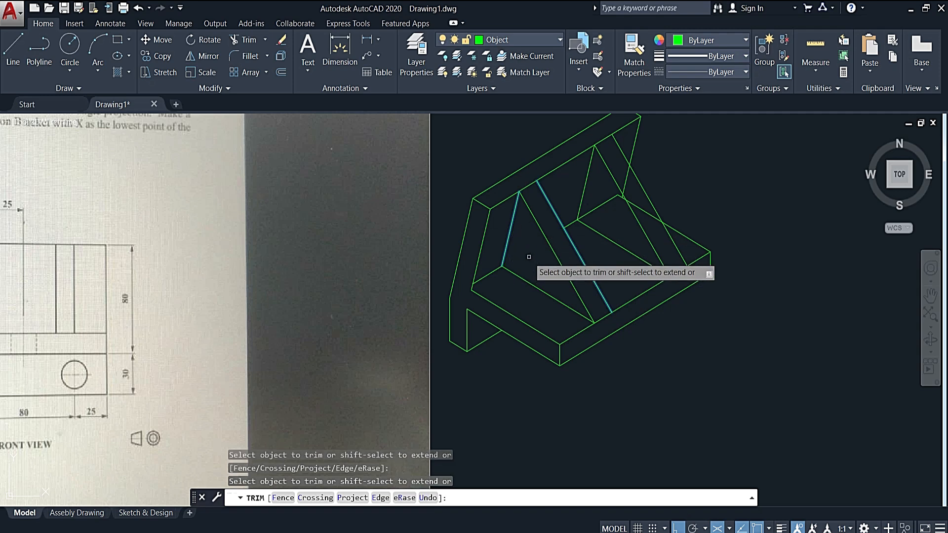
key("Escape")
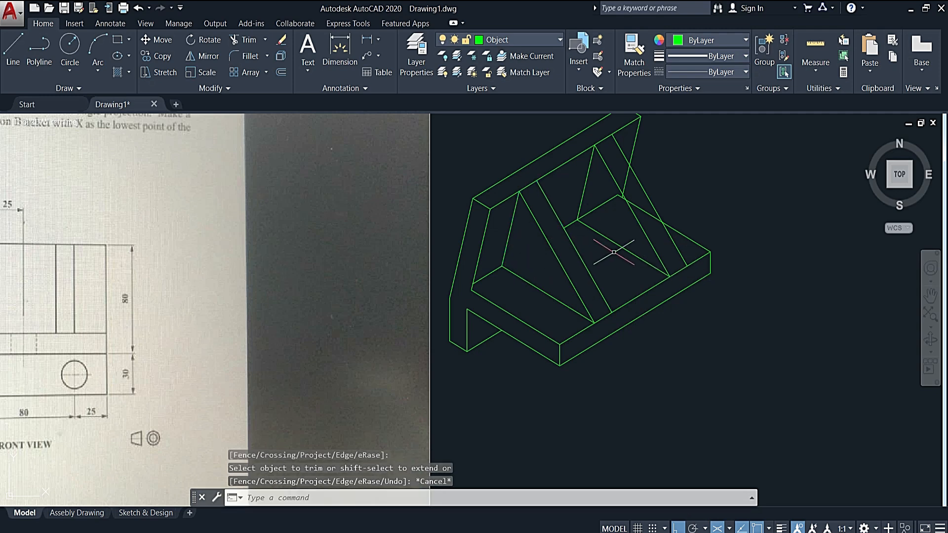
- Trim the junction line, the base's side edge and the plate's end edge where they are hidden behind the second rib
middle_click_drag(622, 202, 585, 221)
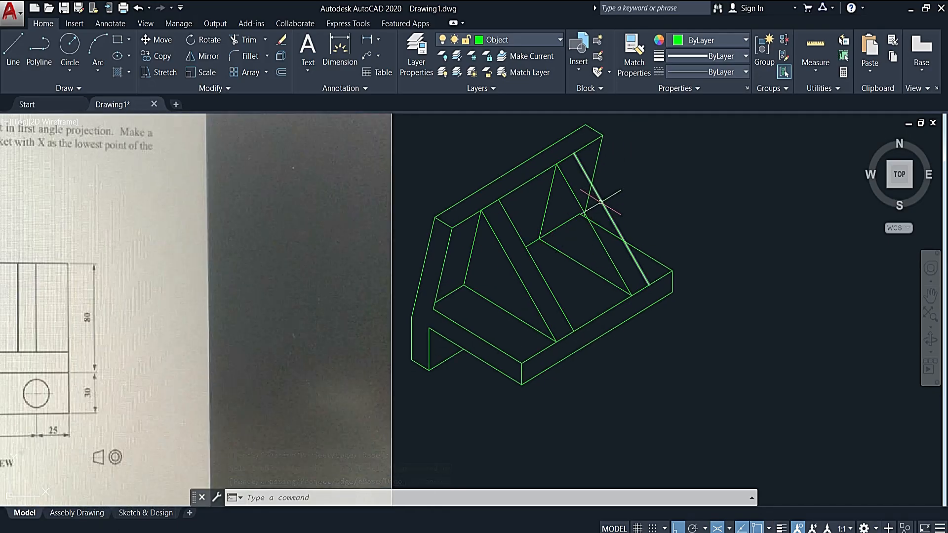
left_click(601, 202)
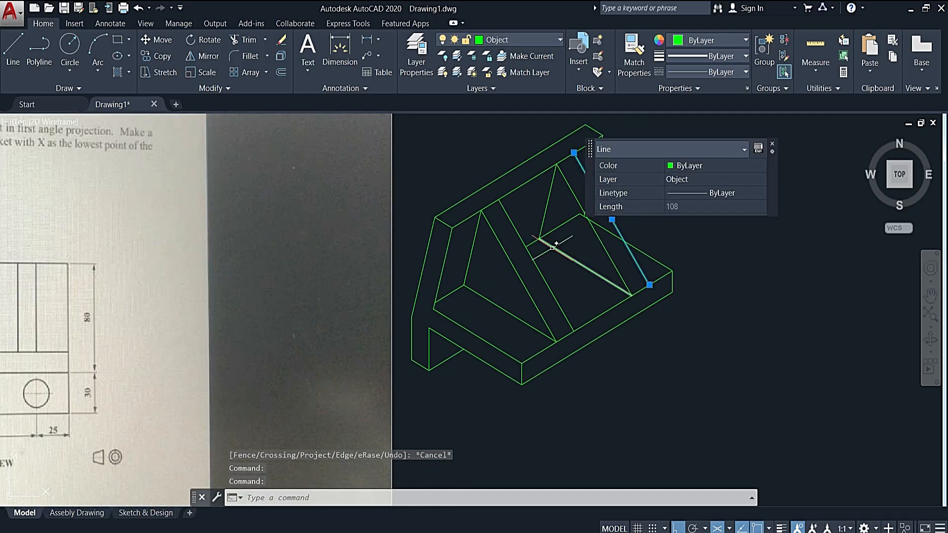
left_click(552, 247)
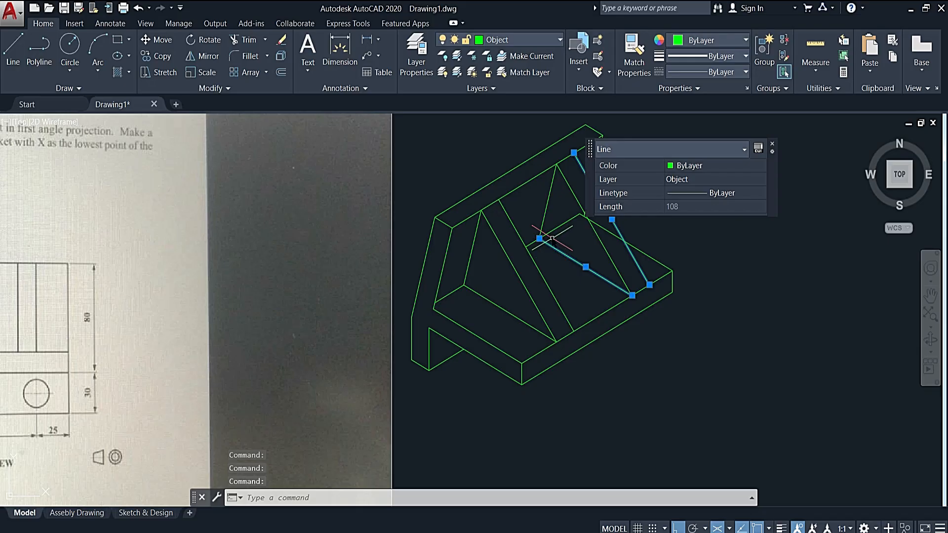
type("tr")
key("Return")
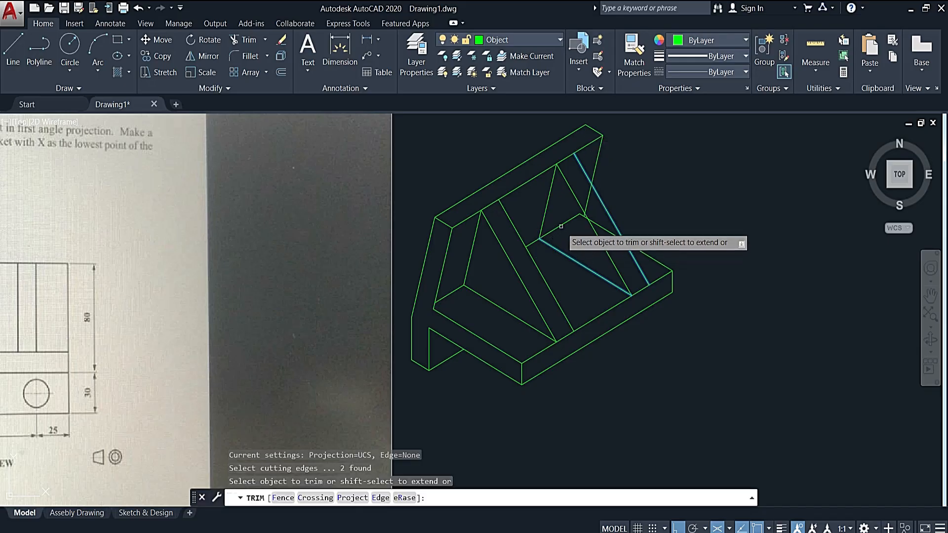
left_click(561, 225)
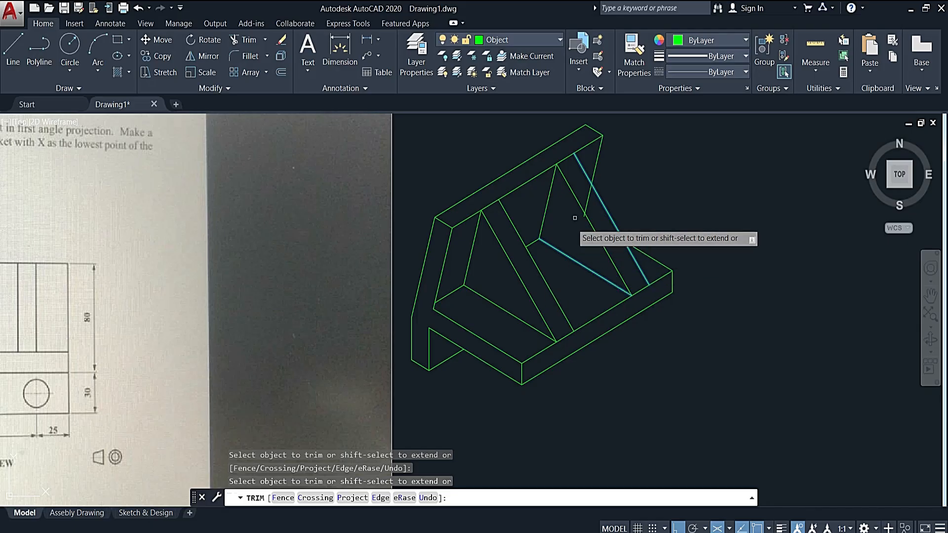
left_click(587, 197)
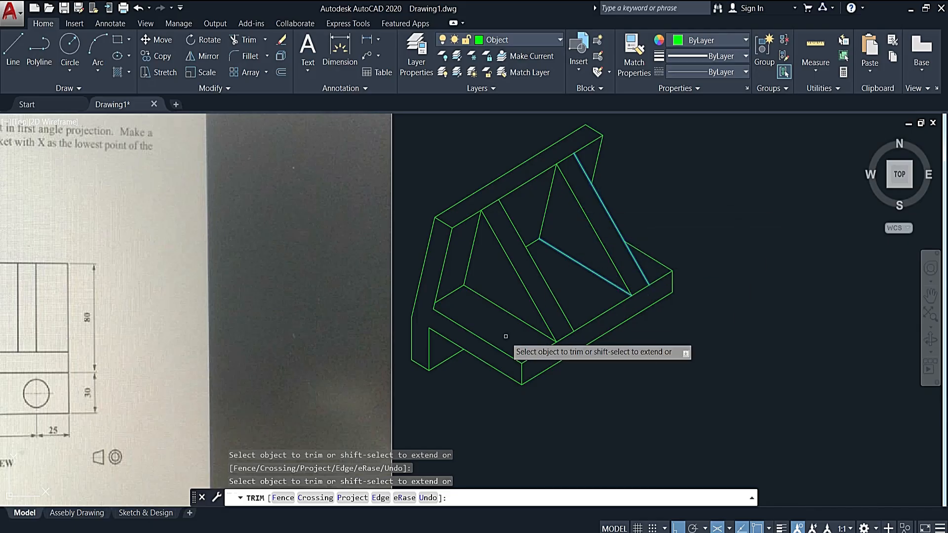
key("Escape")
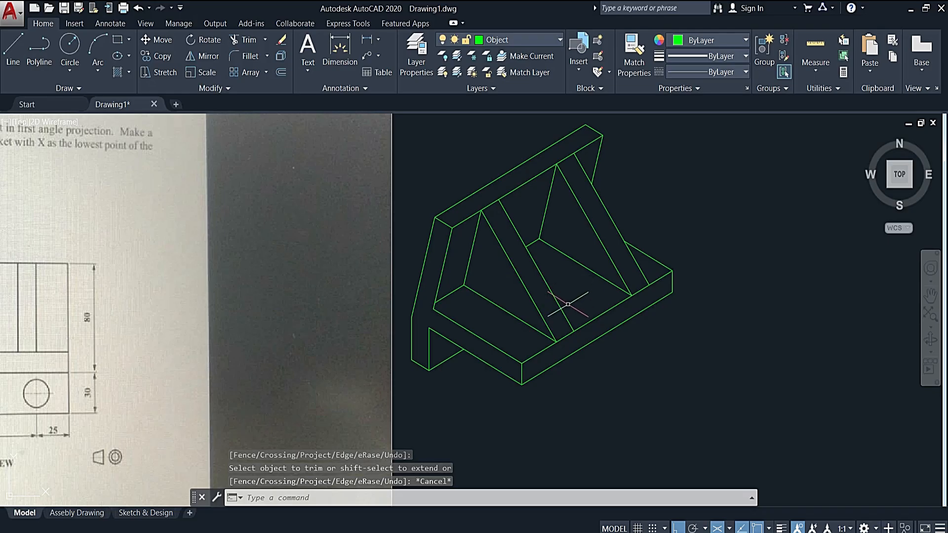
- Examine the ø24 hole's position and dimensions in the end and front views
scroll(568, 305, "down", 2)
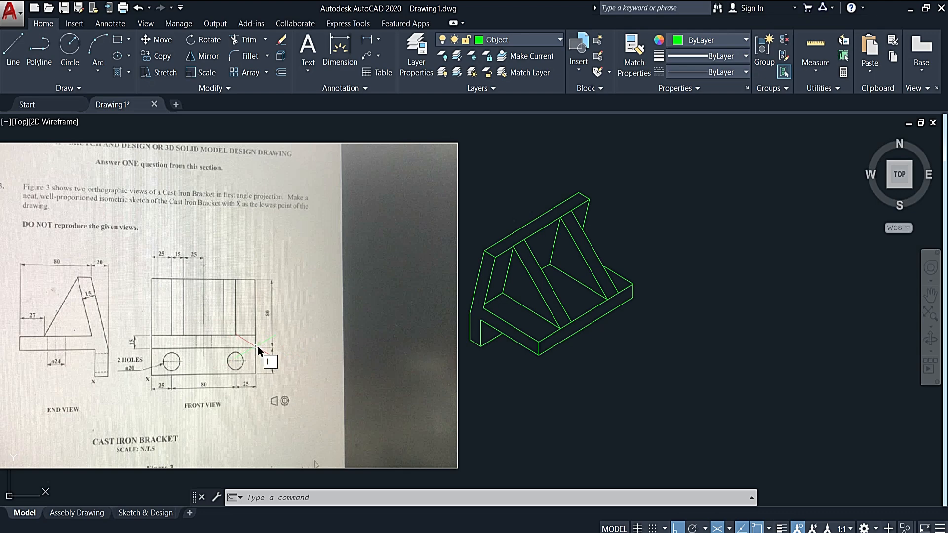
key("Return")
middle_click_drag(194, 363, 291, 347)
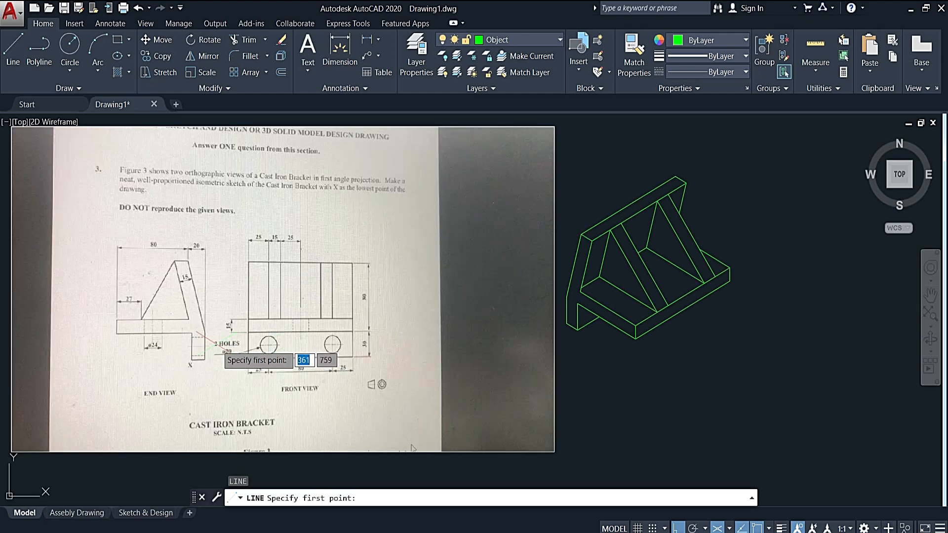
scroll(143, 321, "up", 6)
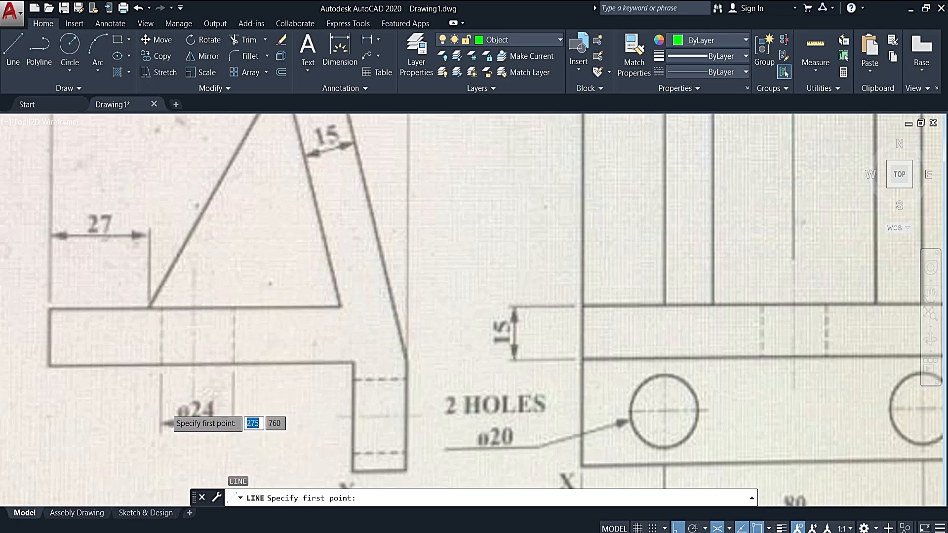
scroll(216, 416, "down", 5)
scroll(215, 412, "up", 5)
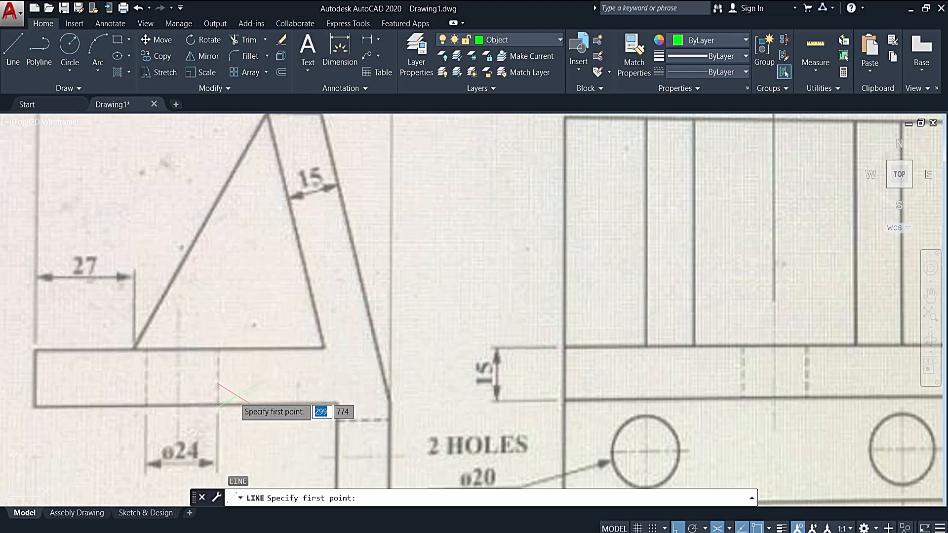
scroll(236, 394, "down", 2)
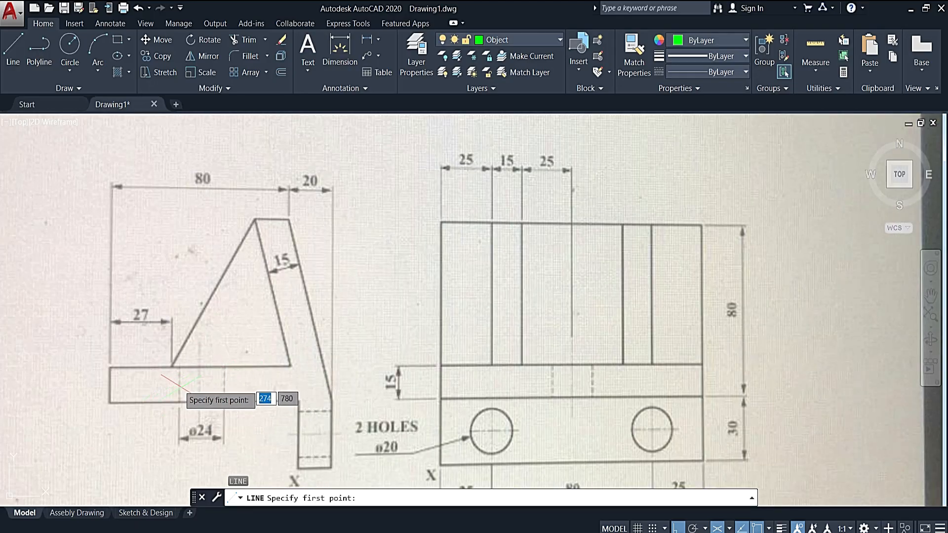
scroll(223, 388, "down", 2)
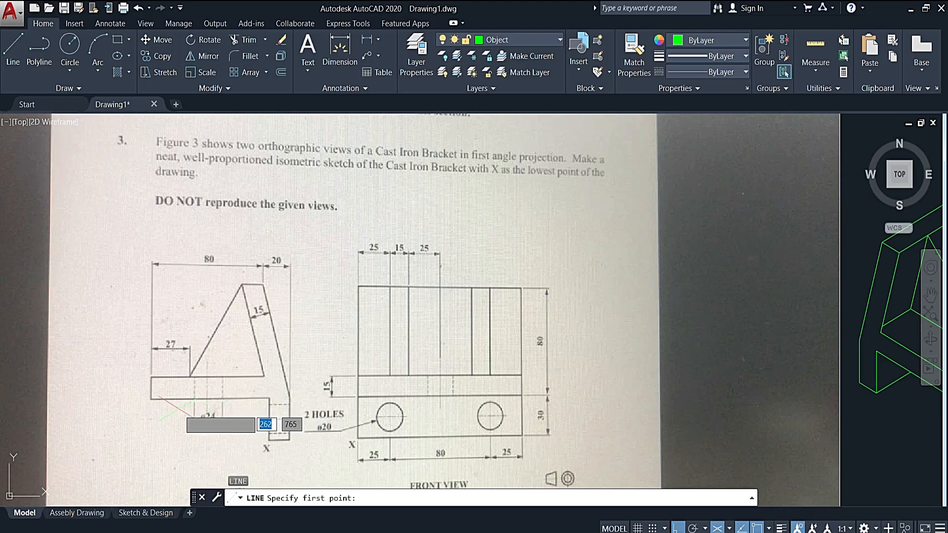
middle_click_drag(442, 402, 395, 368)
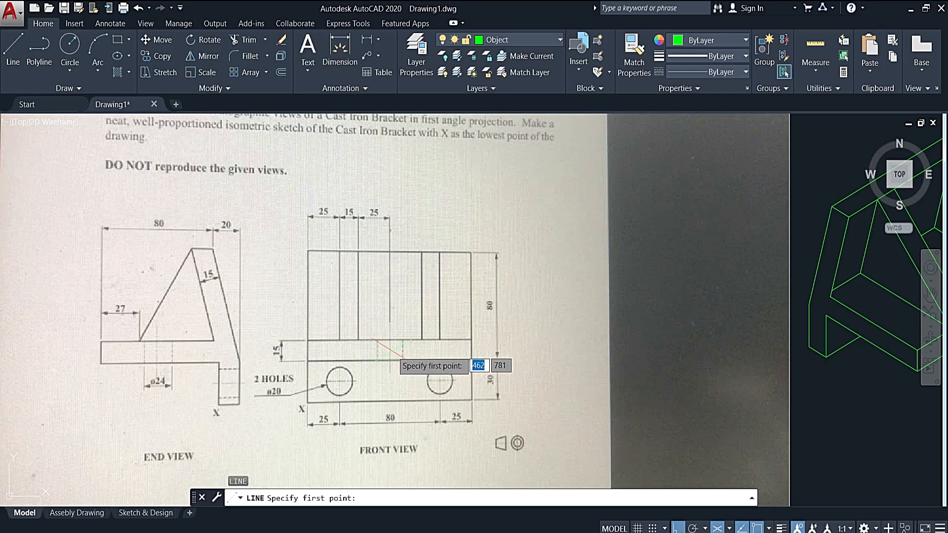
middle_click_drag(428, 380, 414, 385)
- Draw a 40 mm line at 150° from the midpoint of the base's upper front edge towards the inclined plate
middle_click_drag(519, 405, 410, 385)
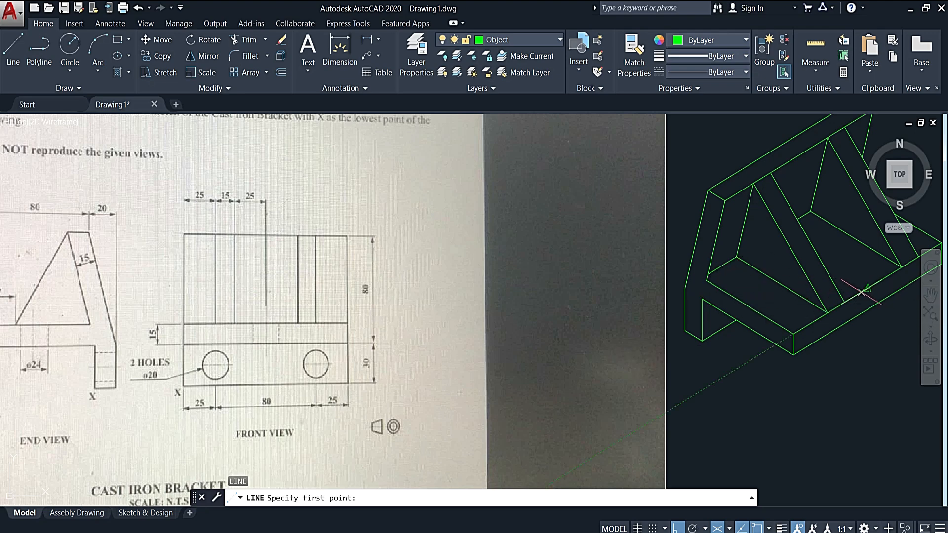
middle_click_drag(815, 296, 731, 304)
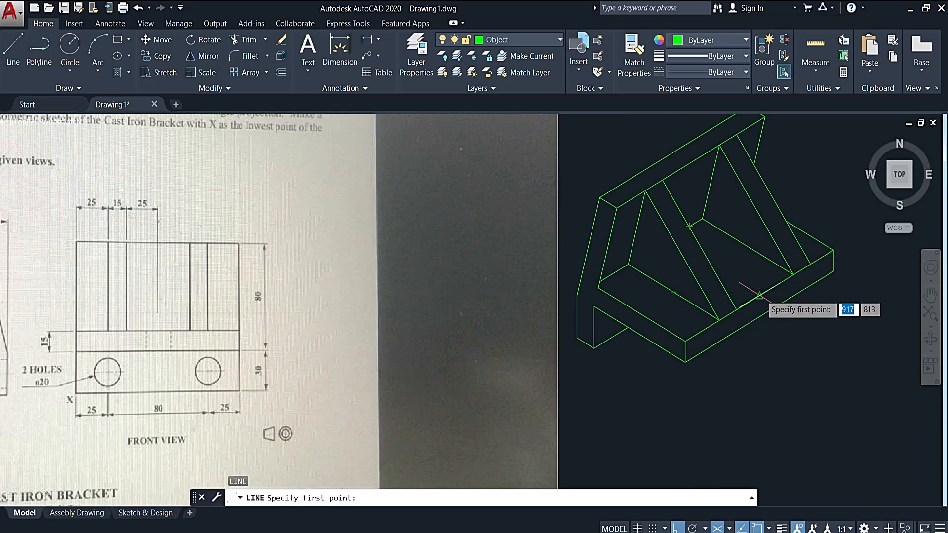
left_click(760, 294)
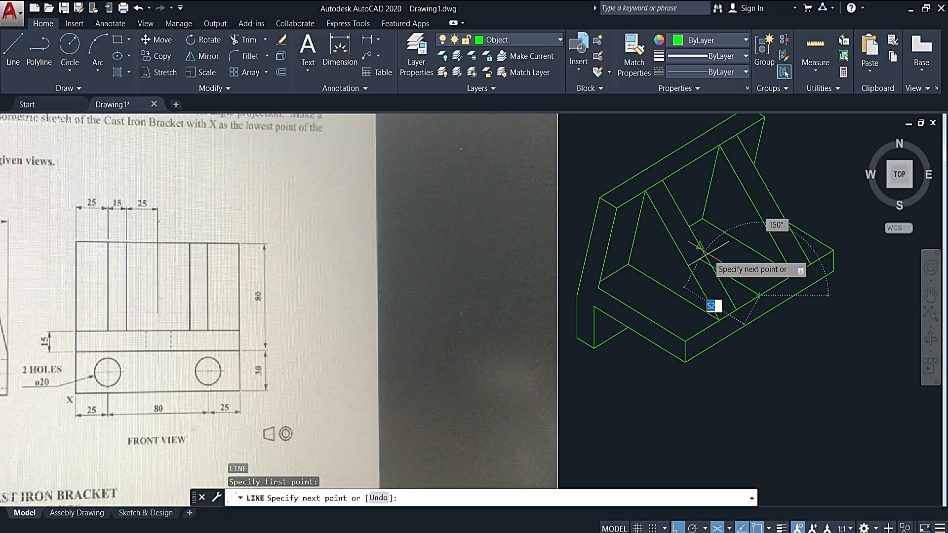
scroll(709, 256, "down", 2)
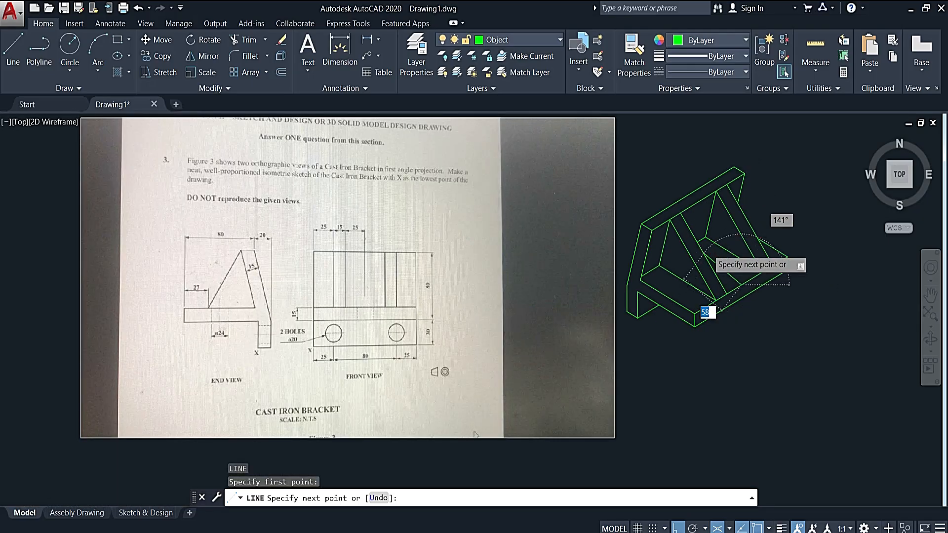
scroll(709, 248, "up", 3)
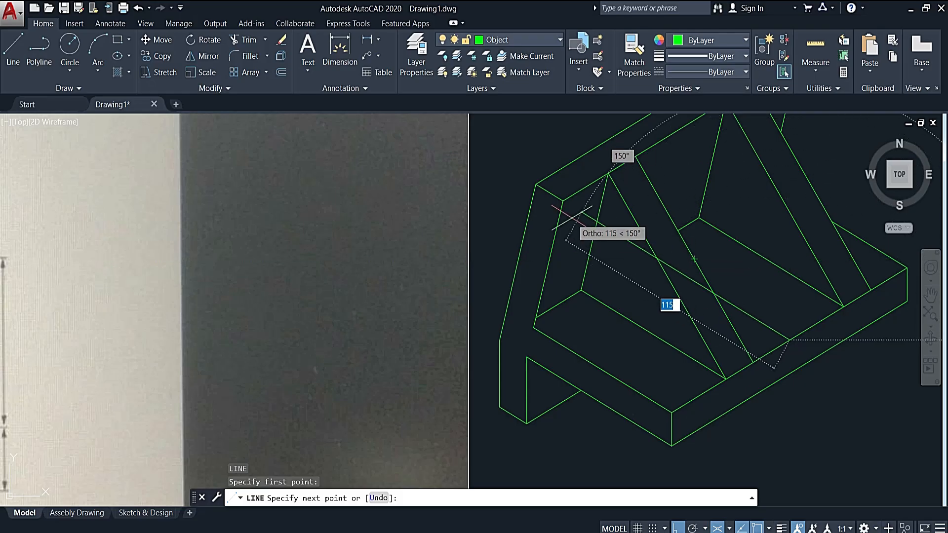
type("4")
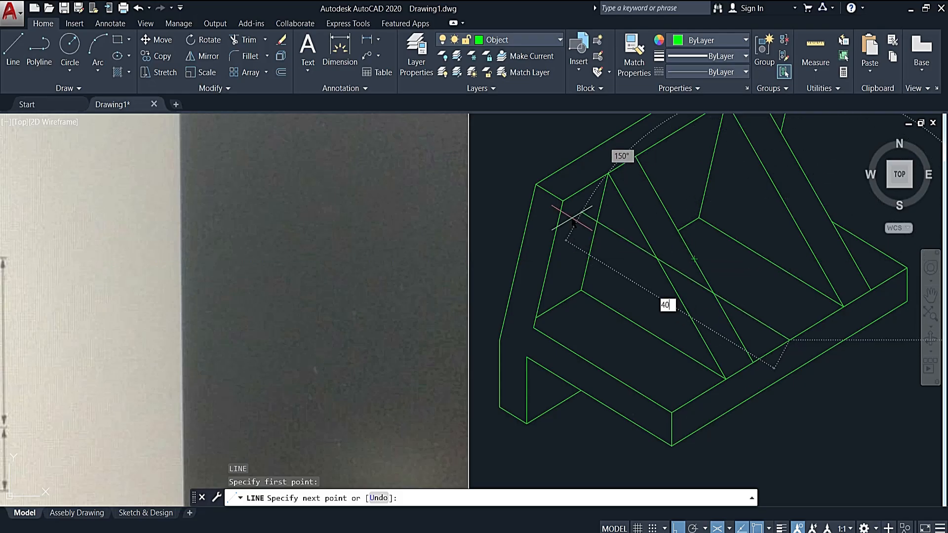
type("0")
key("Return")
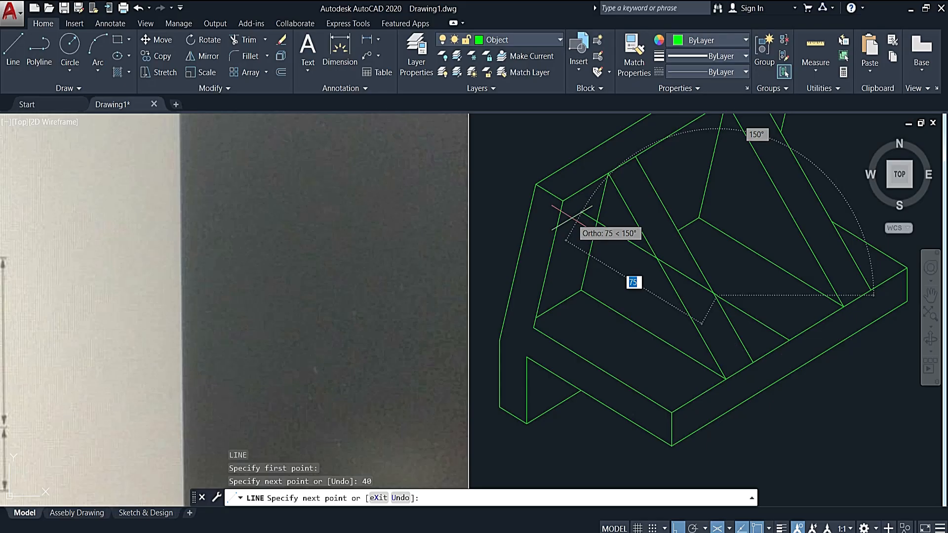
key("Escape")
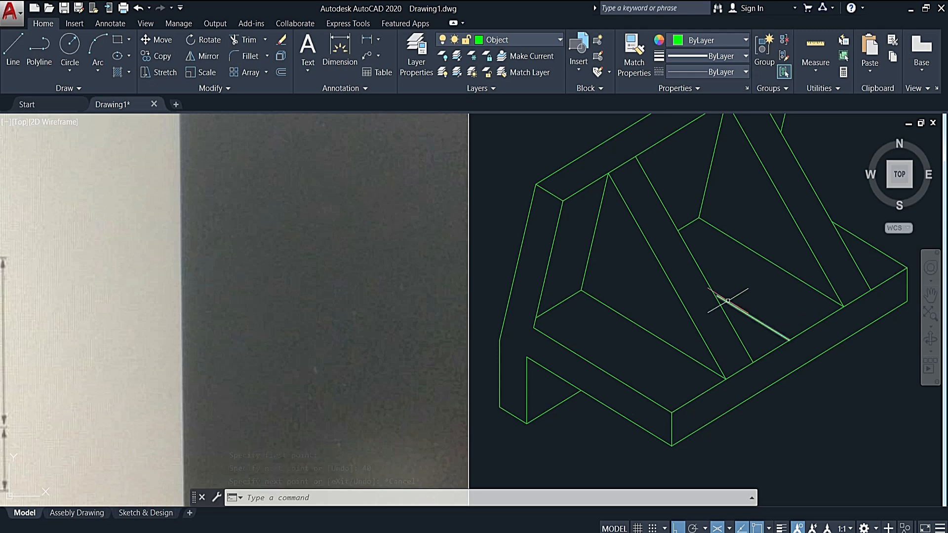
middle_click_drag(756, 300, 692, 327)
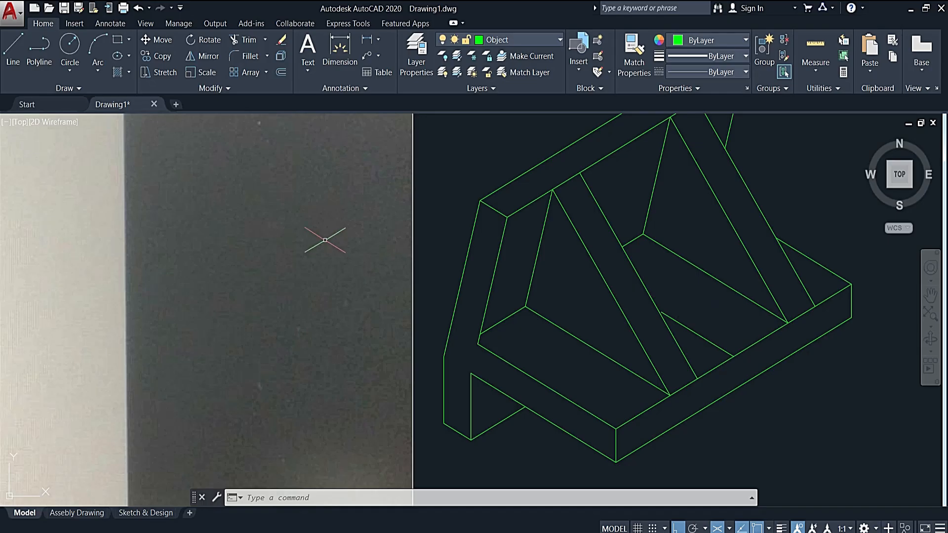
left_click(129, 56)
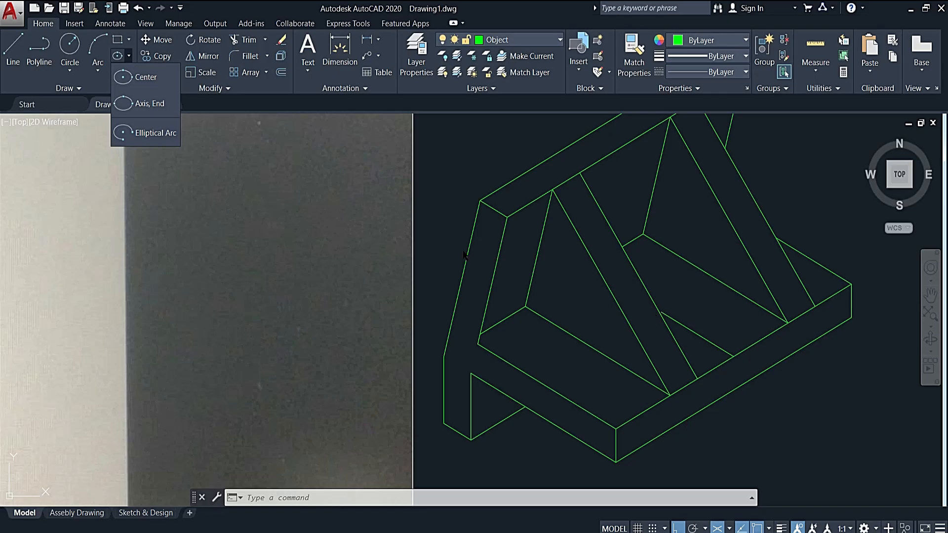
left_click(143, 78)
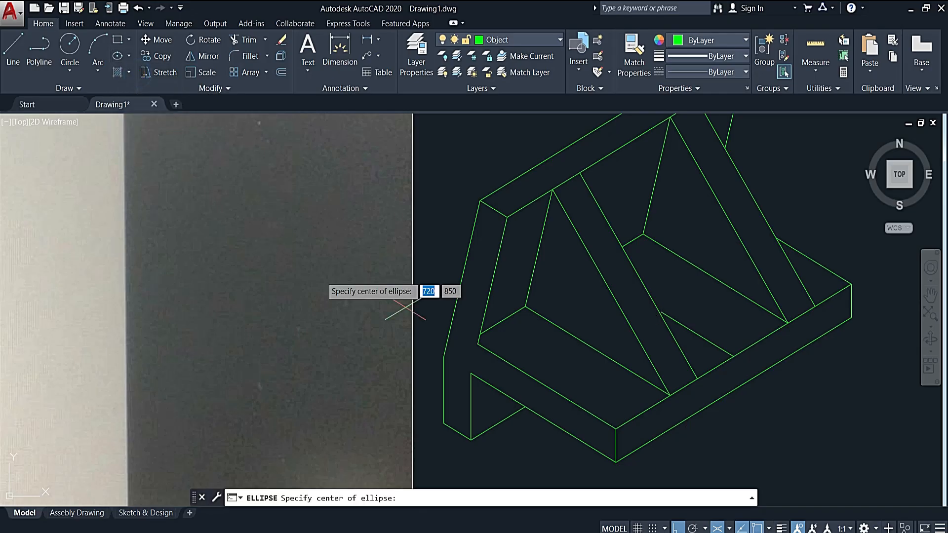
left_click(447, 402)
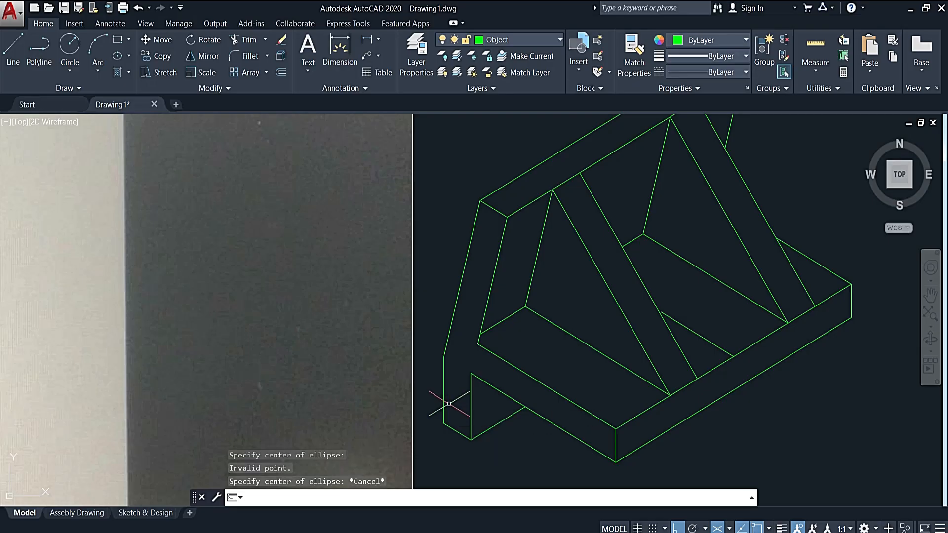
- Draw an isocircle of radius 12 centred on the far end of the 40 mm construction line on the base
key("Return")
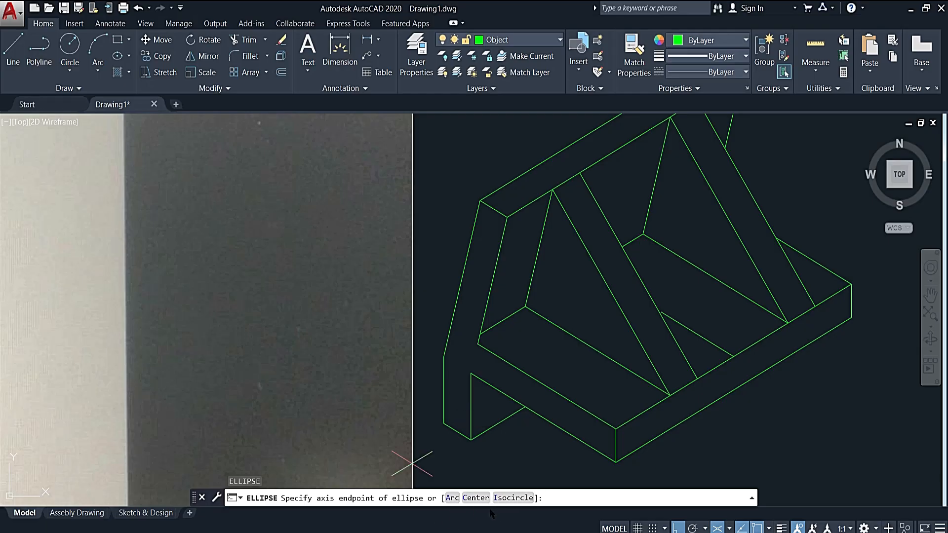
left_click(514, 498)
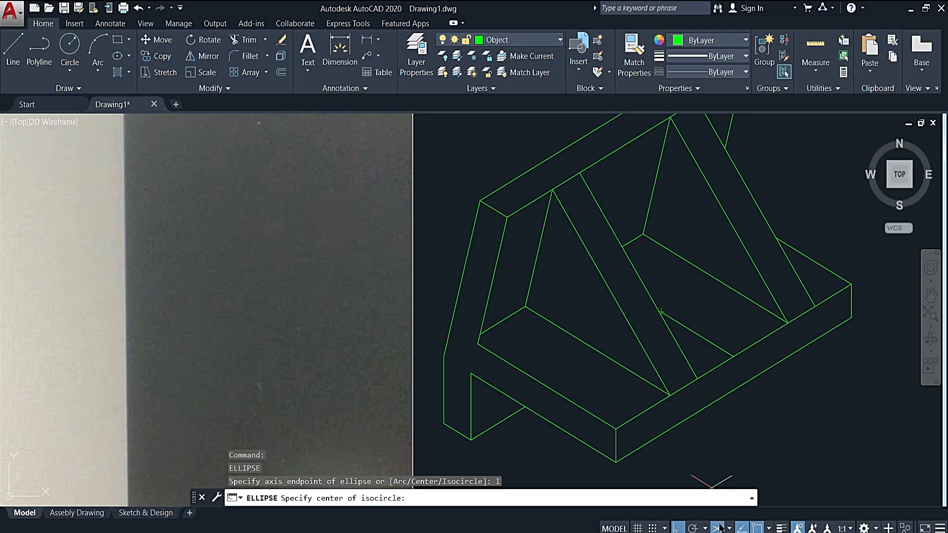
left_click(661, 311)
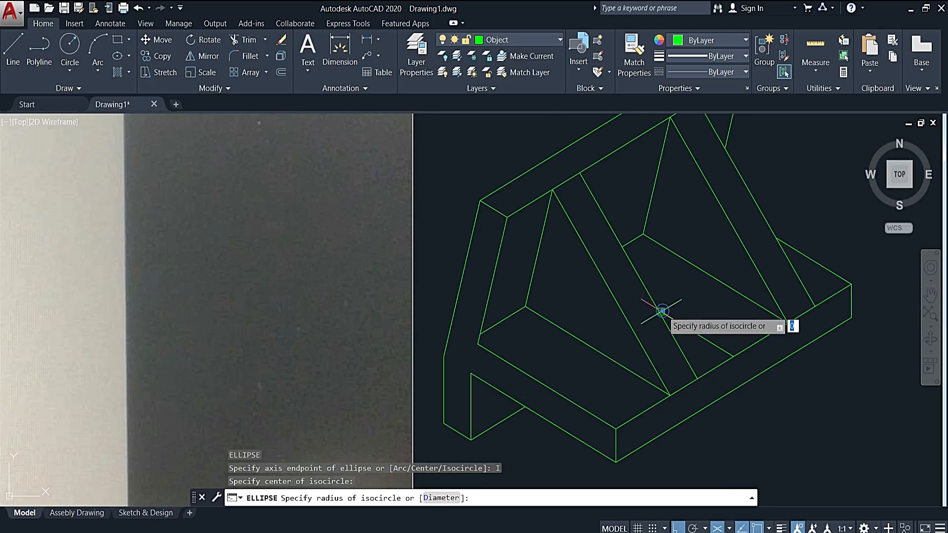
scroll(686, 286, "down", 4)
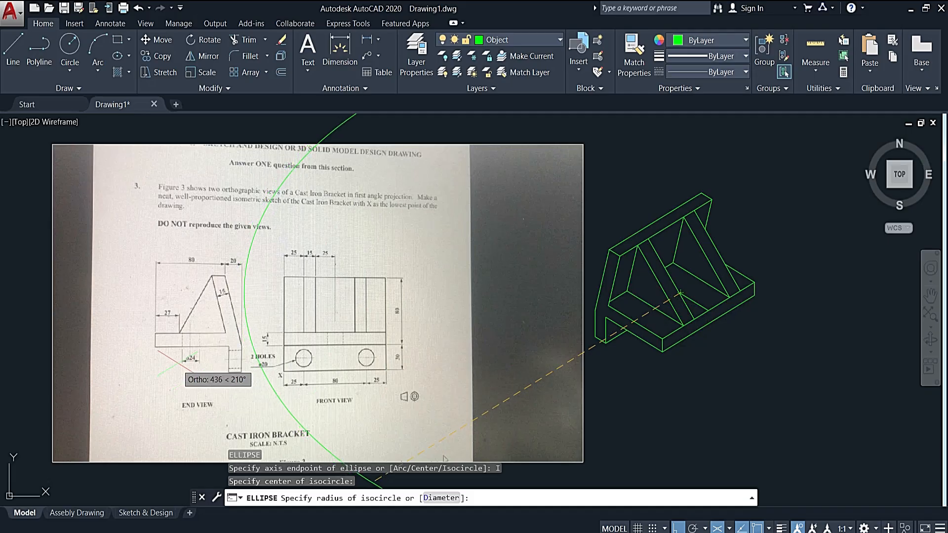
scroll(187, 359, "up", 2)
scroll(188, 360, "up", 4)
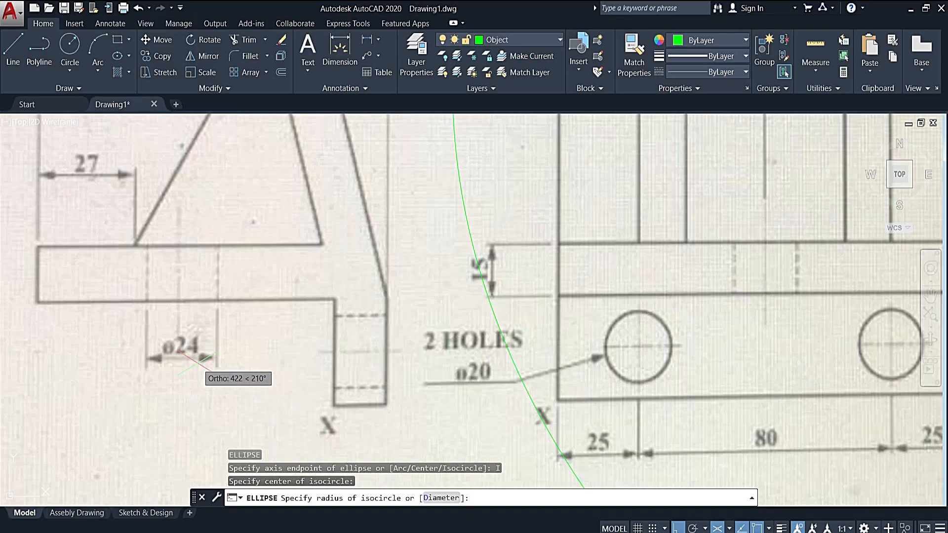
scroll(535, 352, "down", 8)
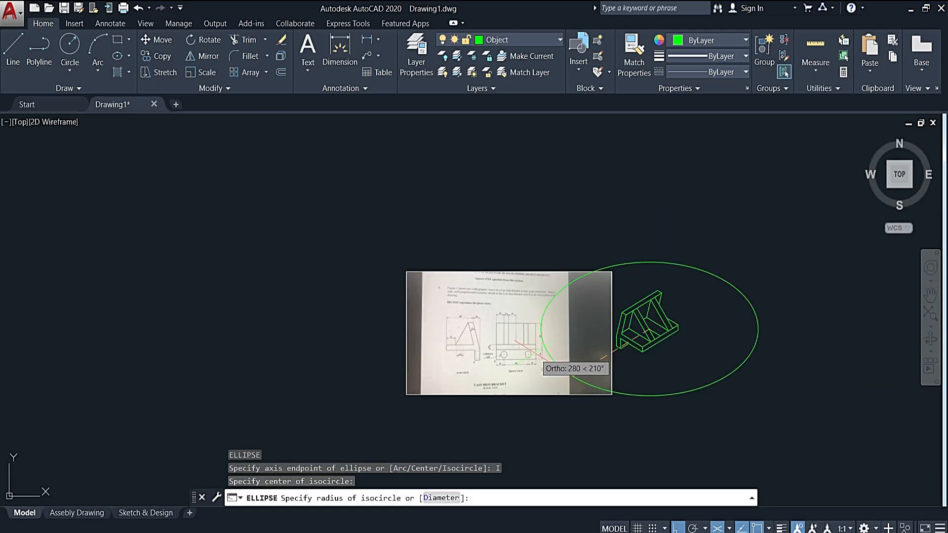
scroll(460, 352, "up", 8)
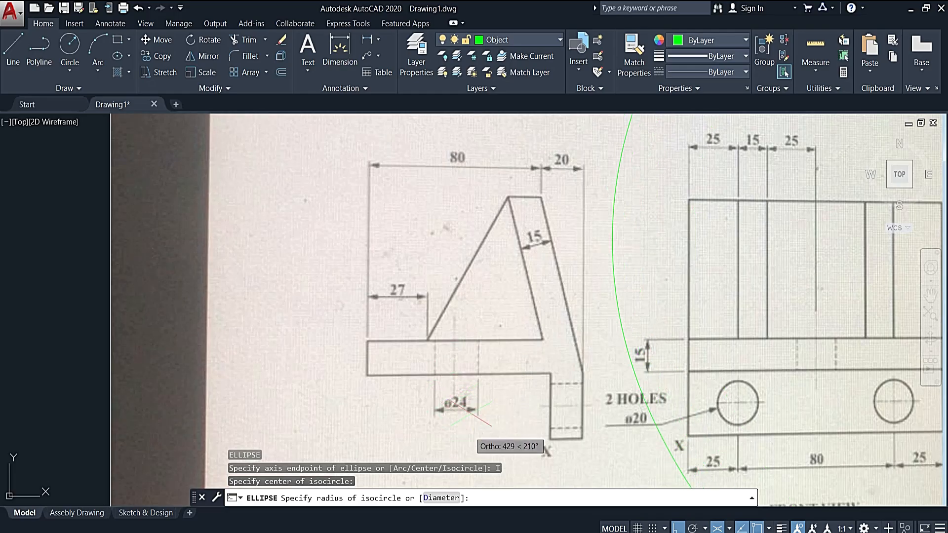
scroll(471, 410, "down", 6)
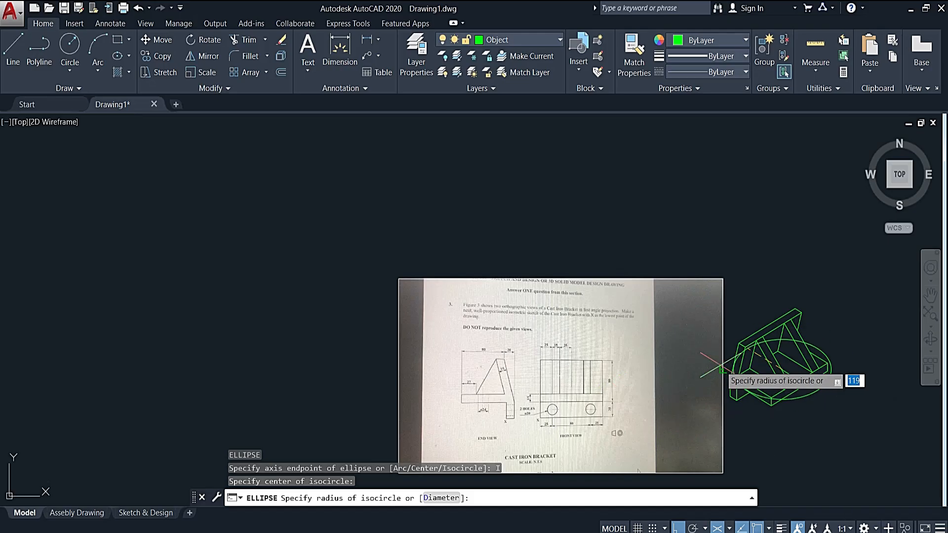
key("Return")
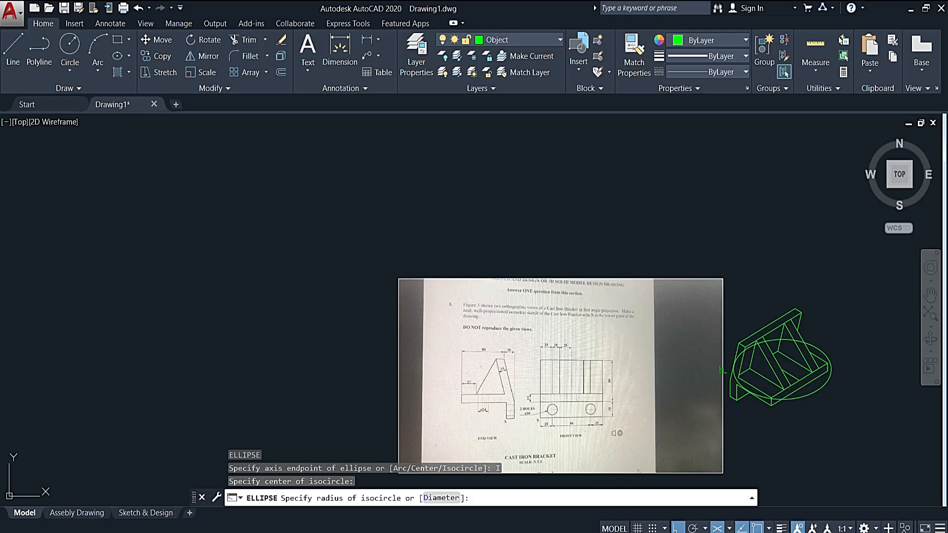
middle_click_drag(901, 329, 548, 359)
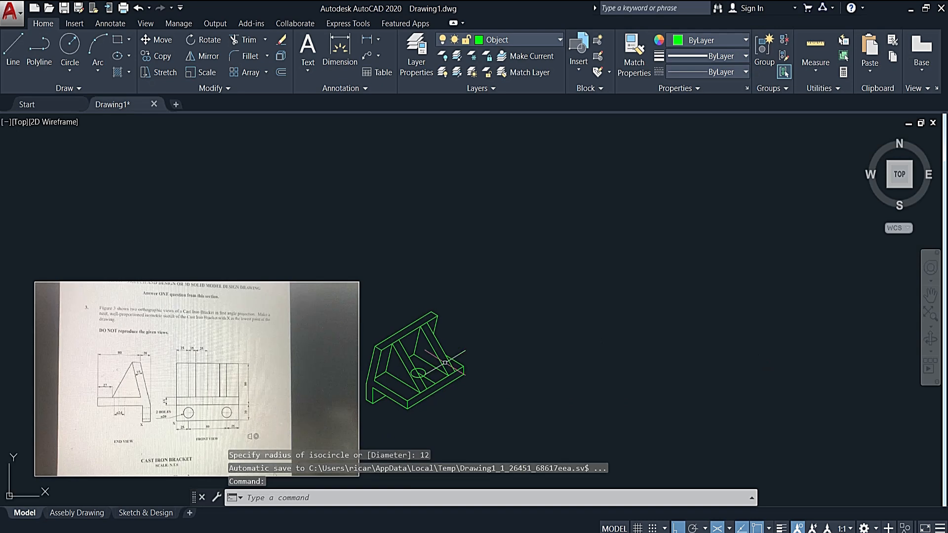
- Copy the hole's isocircle 15 mm straight down to the base's underside, using the left isoplane
scroll(420, 360, "up", 8)
middle_click_drag(423, 442, 407, 326)
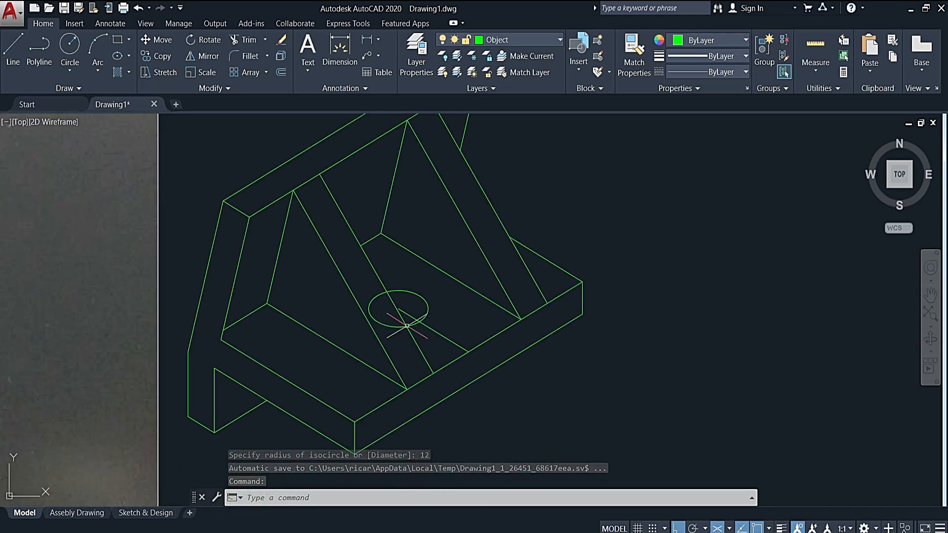
left_click(430, 310)
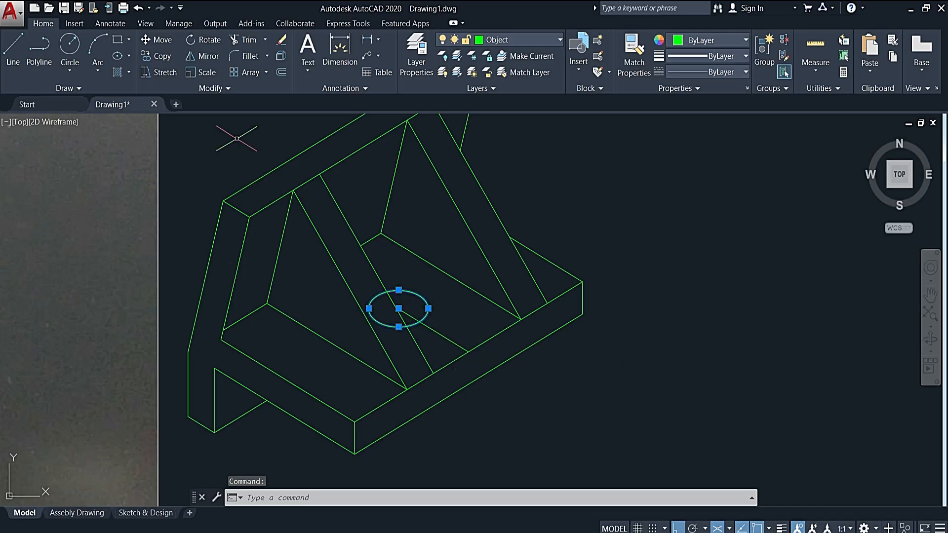
left_click(168, 56)
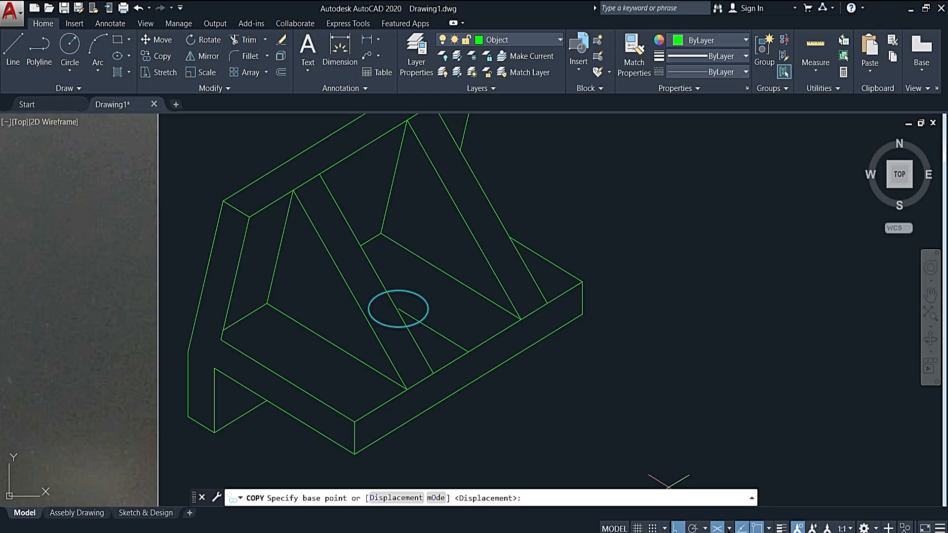
left_click(730, 529)
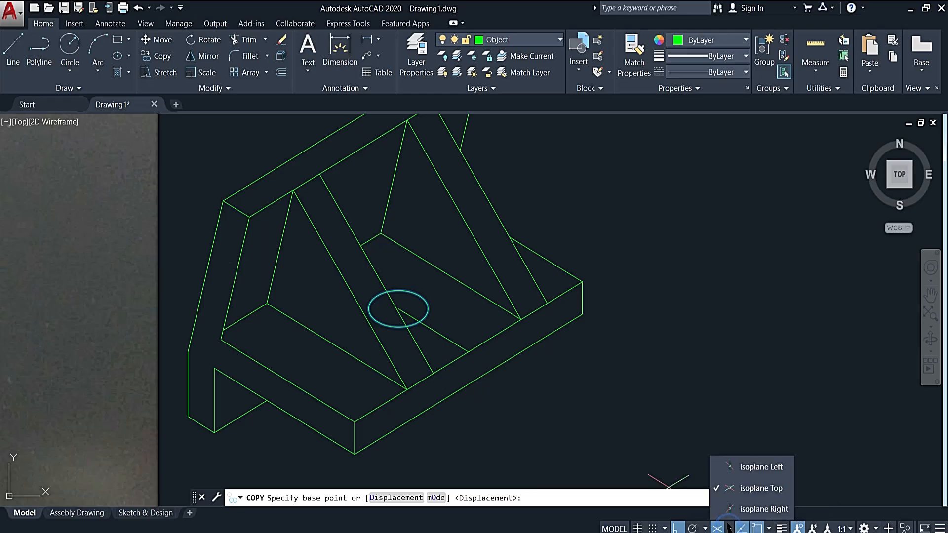
left_click(740, 468)
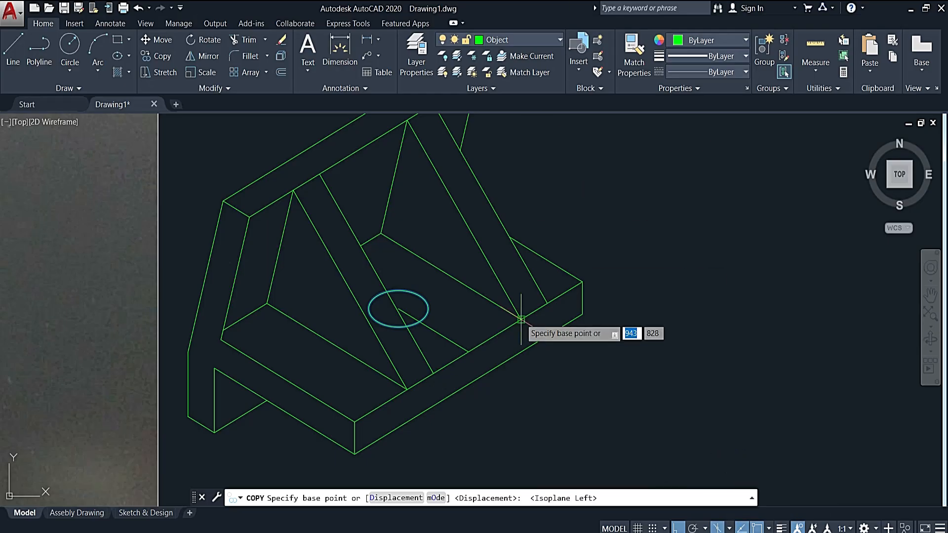
left_click(467, 351)
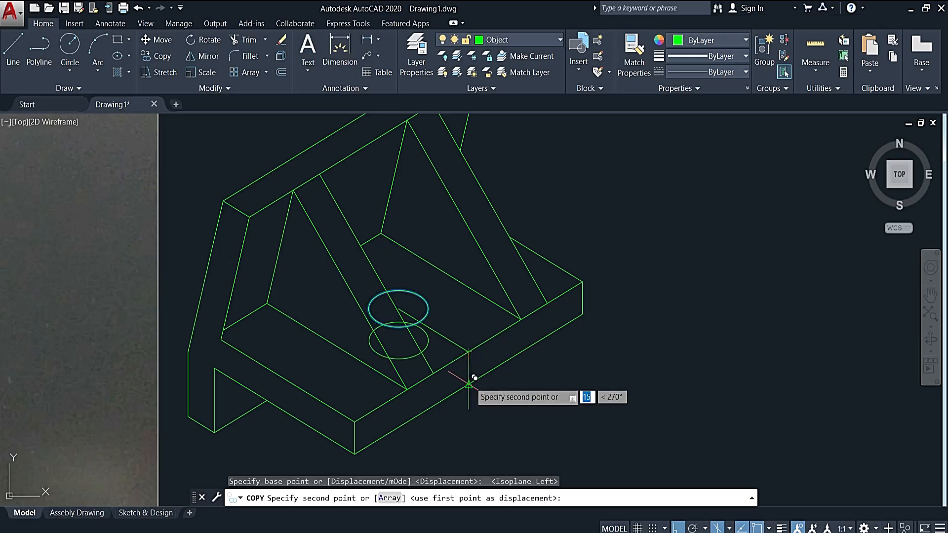
key("Return")
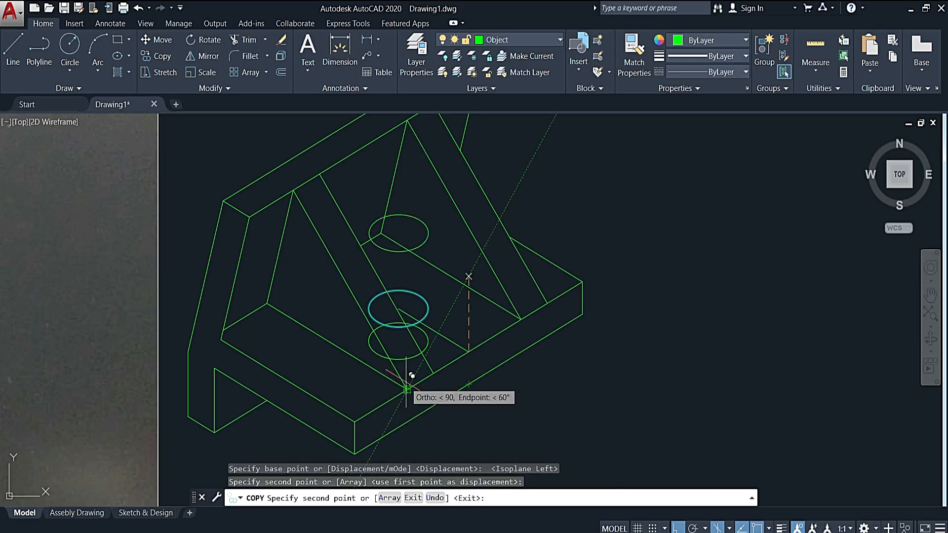
key("Escape")
- Erase the construction line running from the base's upper front edge to the hole's centre
scroll(404, 327, "up", 2)
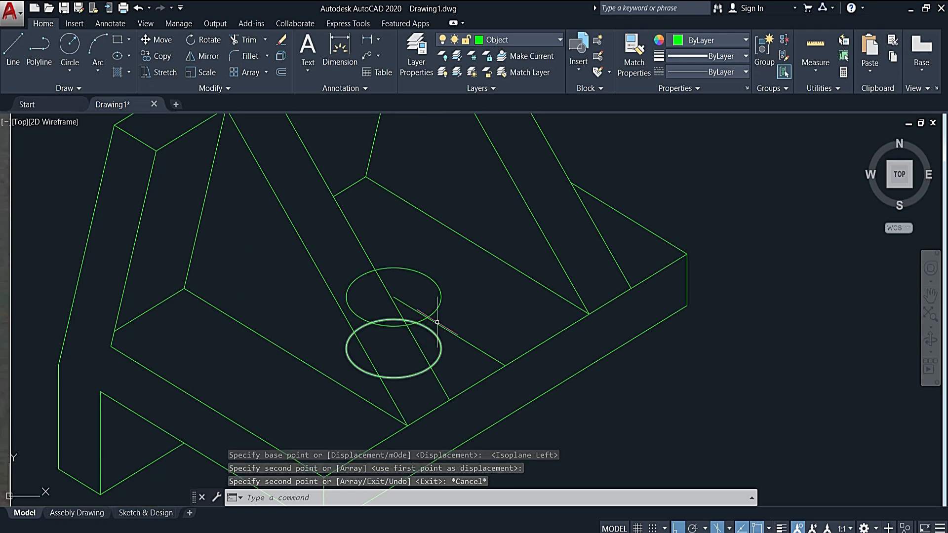
left_click(470, 332)
left_click(461, 355)
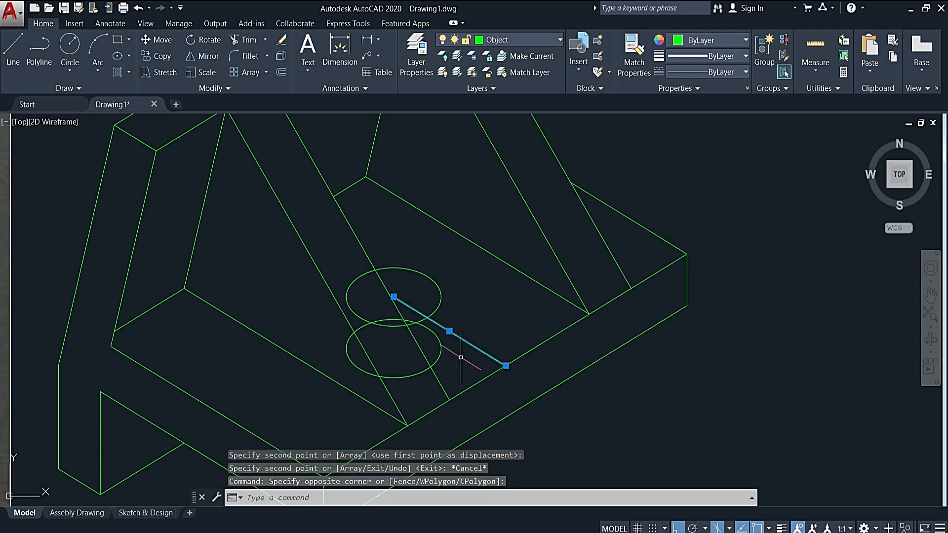
key("Delete")
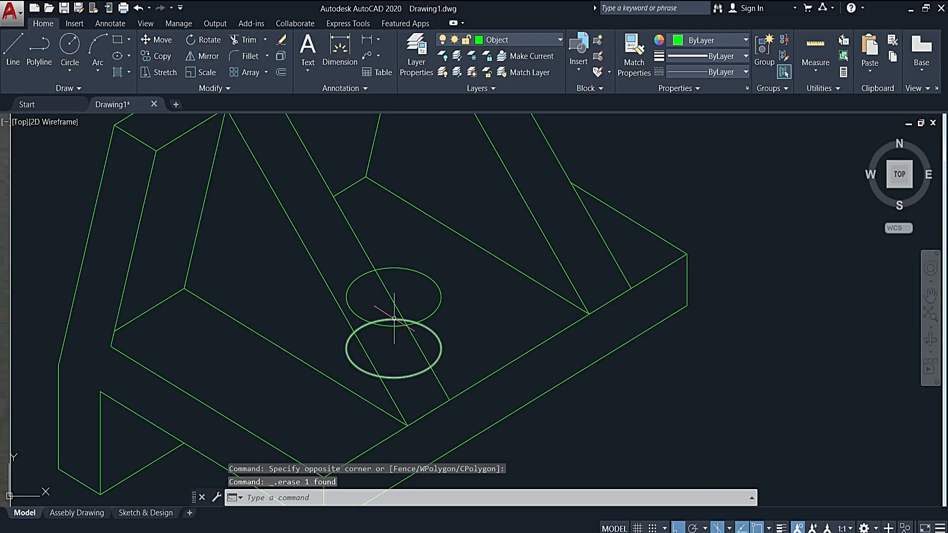
- Trim the parts of both hole ellipses hidden behind the first rib, using the rib's far sloping edge as the cutting edge
left_click(394, 300)
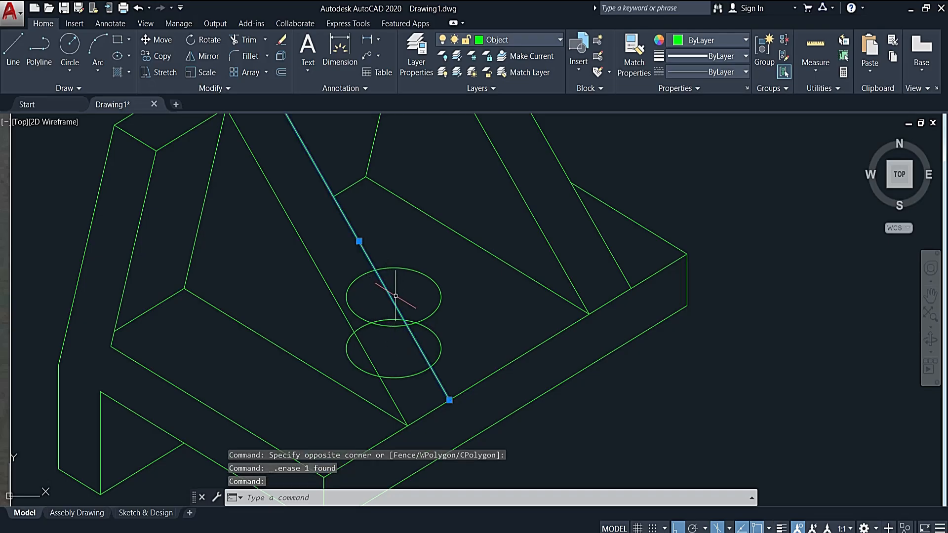
type("tr")
key("Return")
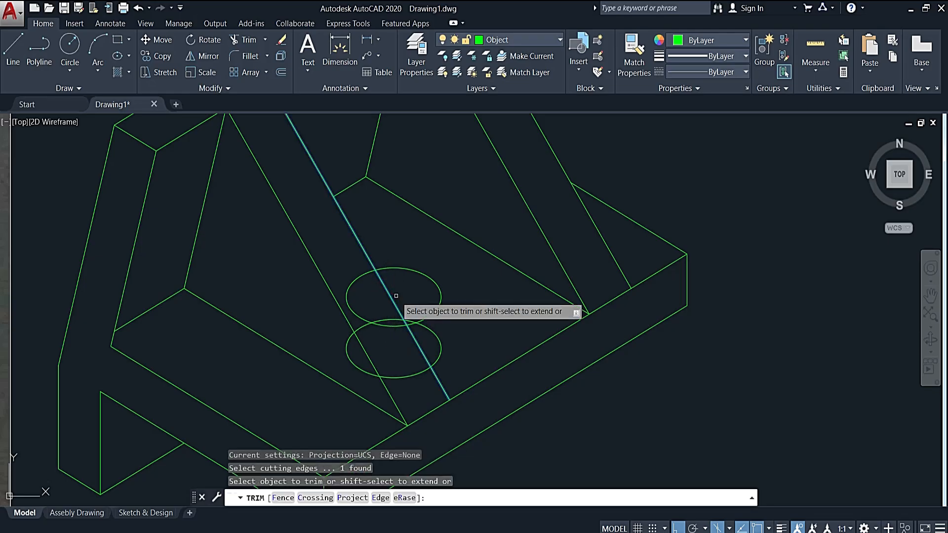
left_click(353, 279)
left_click(369, 324)
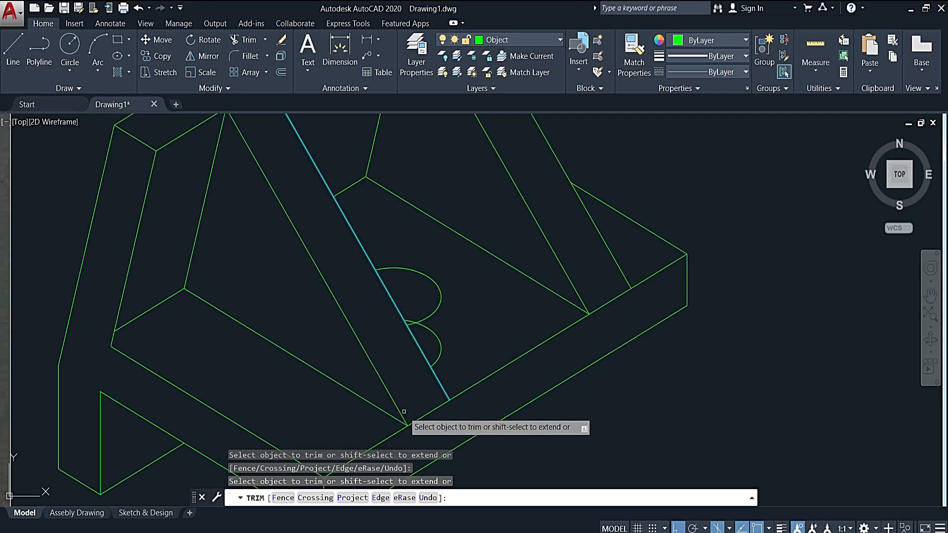
key("Escape")
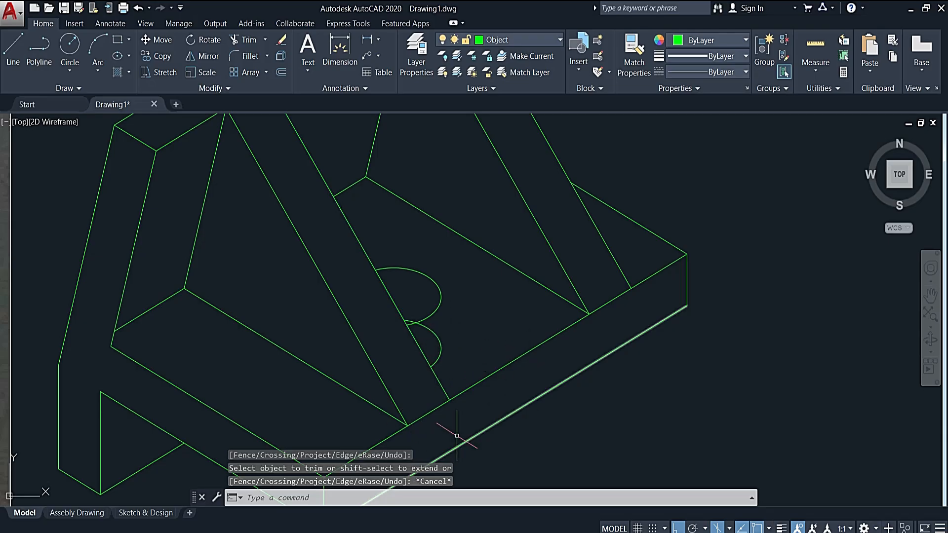
- Trim the lower hole arc where it extends outside the upper arc, using the upper arc as the cutting edge
left_click(431, 316)
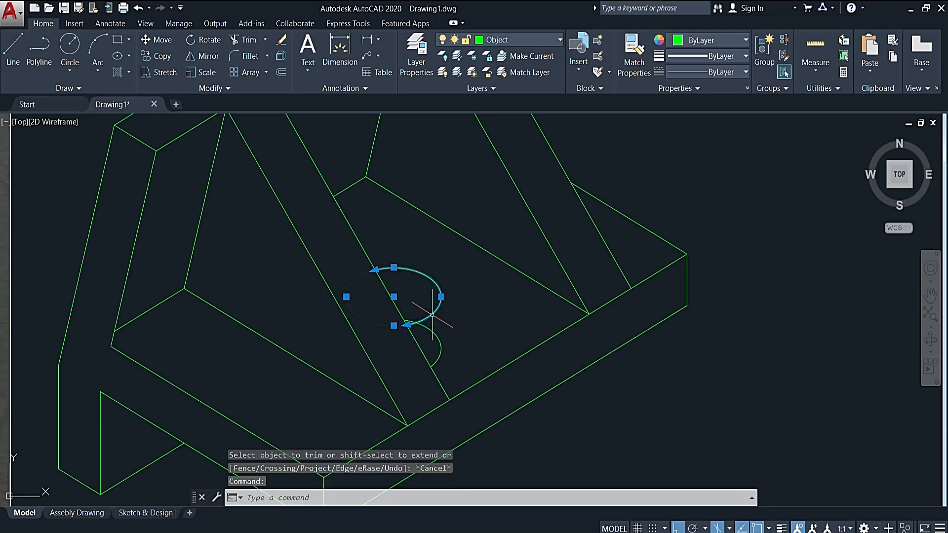
key("Return")
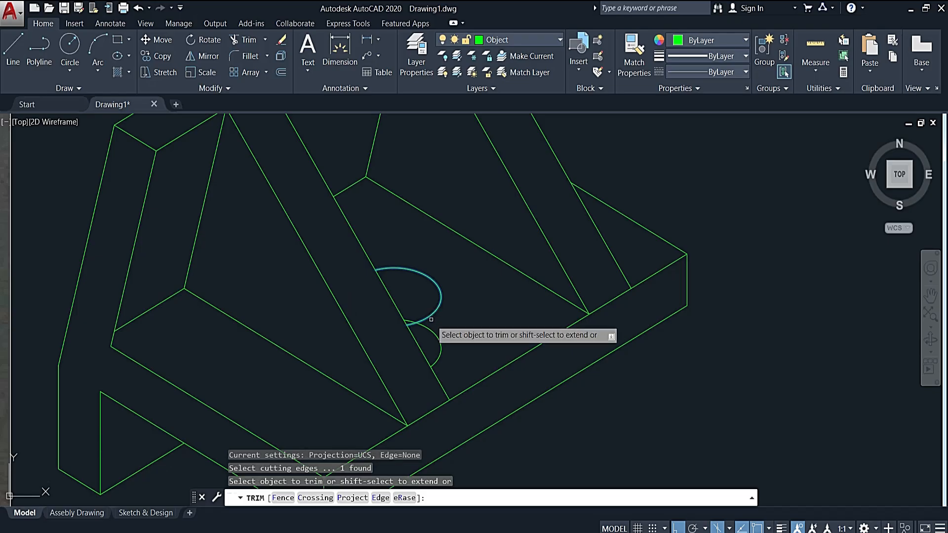
left_click(432, 341)
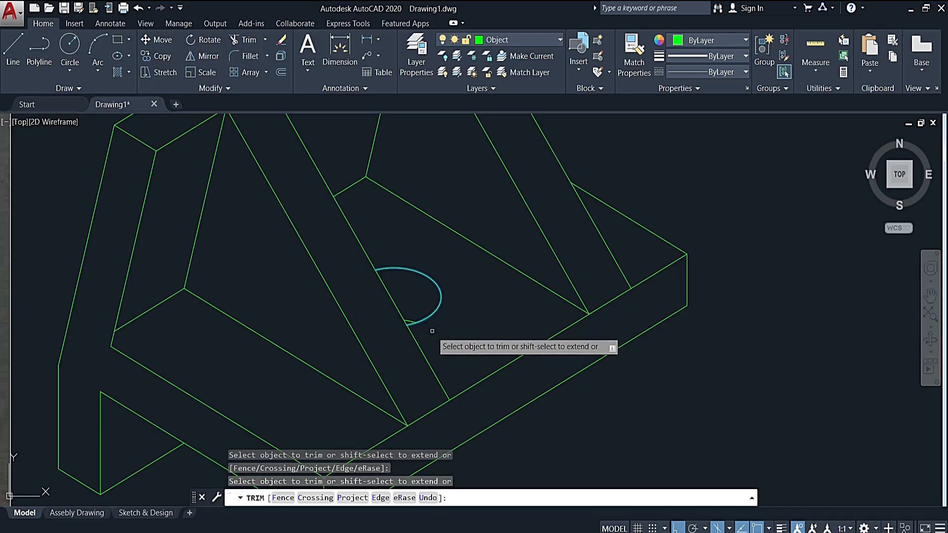
key("Escape")
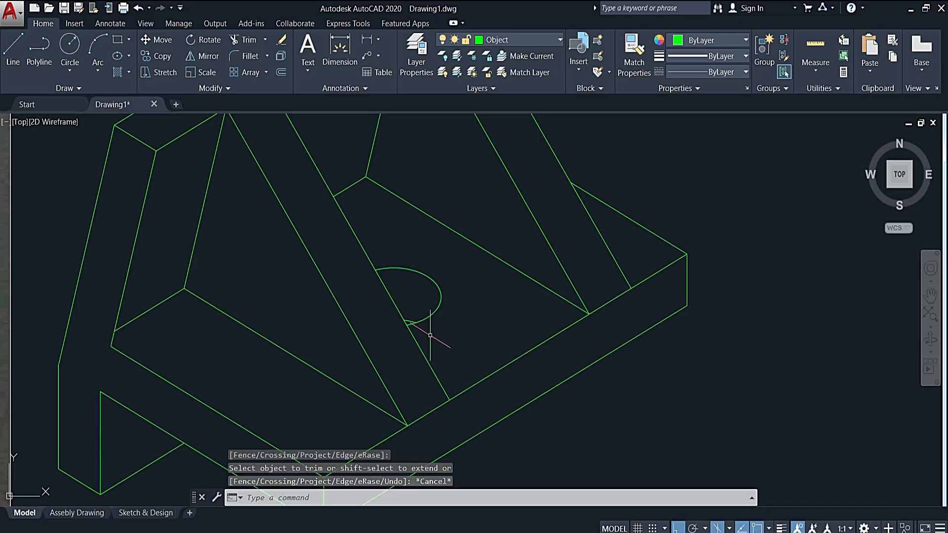
- Draw a 25 mm construction line from the midpoint of the lower lip's inner vertical edge along the bracket's length, using the right isoplane
scroll(431, 335, "down", 4)
middle_click_drag(384, 366, 499, 346)
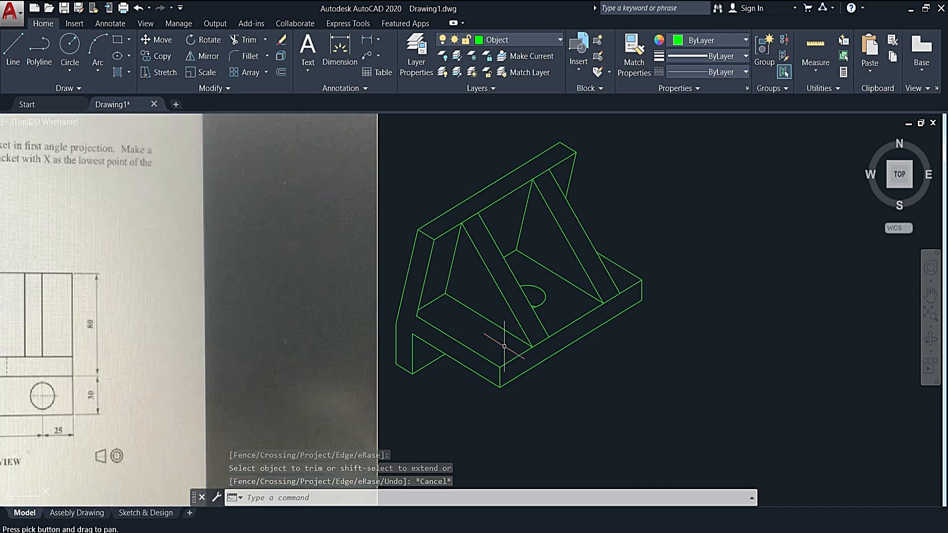
scroll(499, 347, "down", 2)
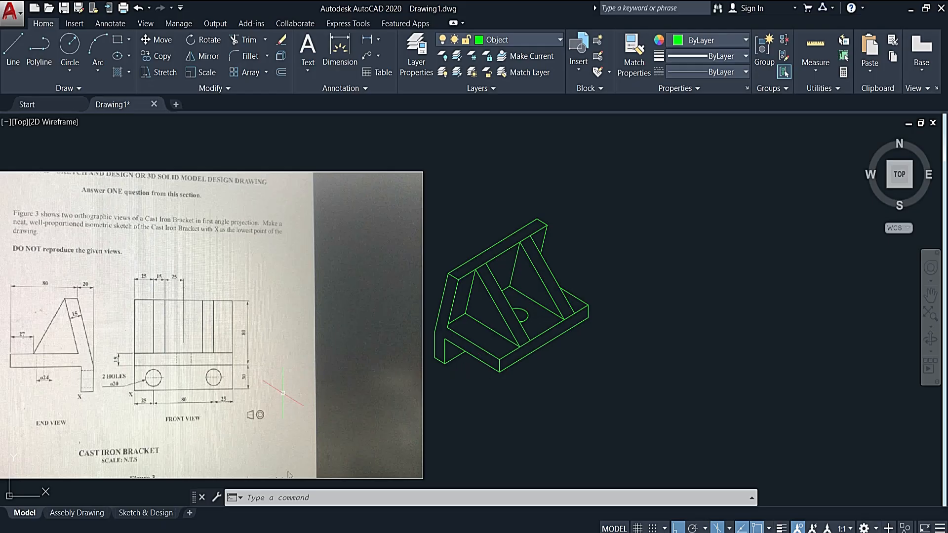
scroll(148, 383, "up", 2)
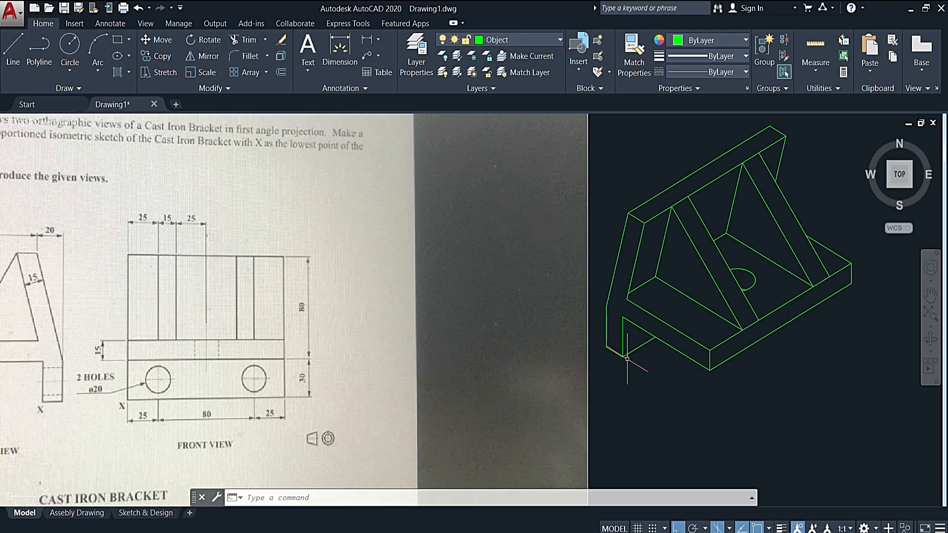
type("l")
key("Return")
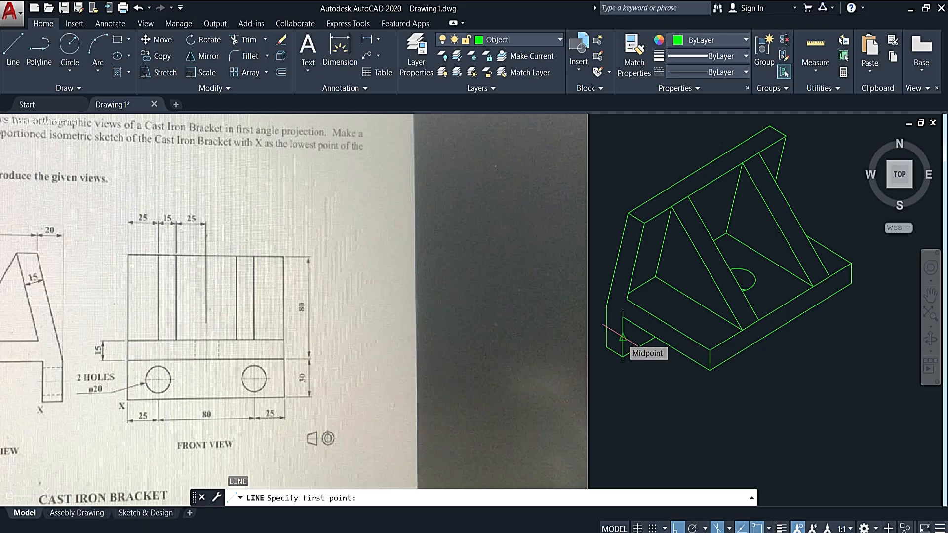
left_click(623, 319)
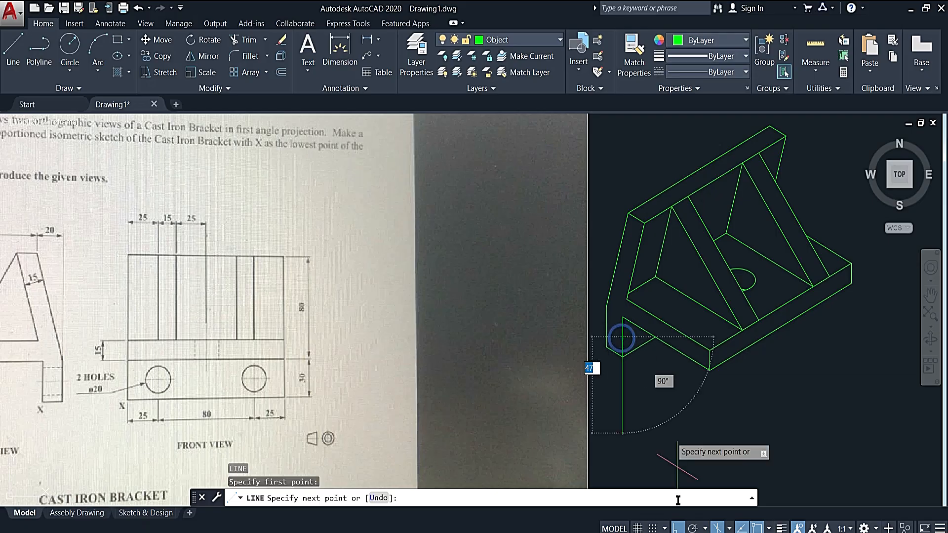
left_click(729, 529)
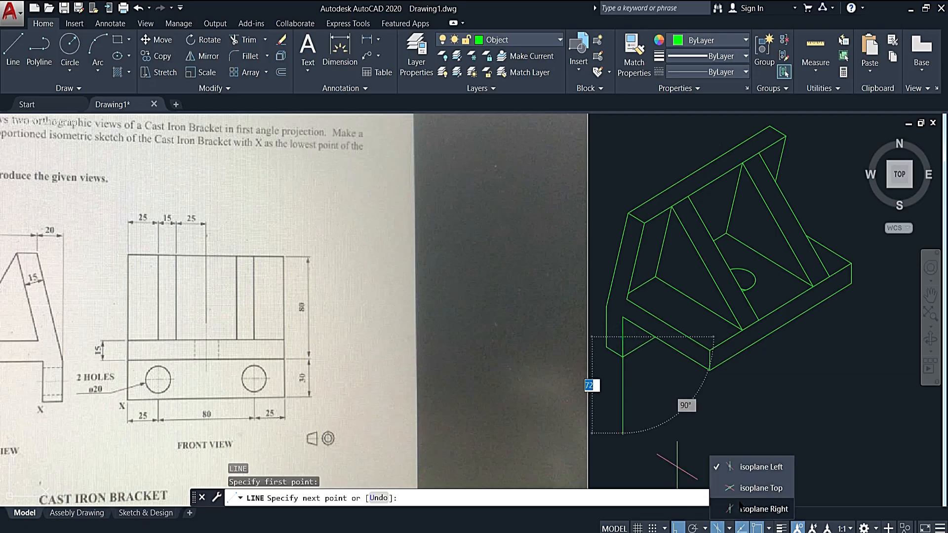
left_click(758, 510)
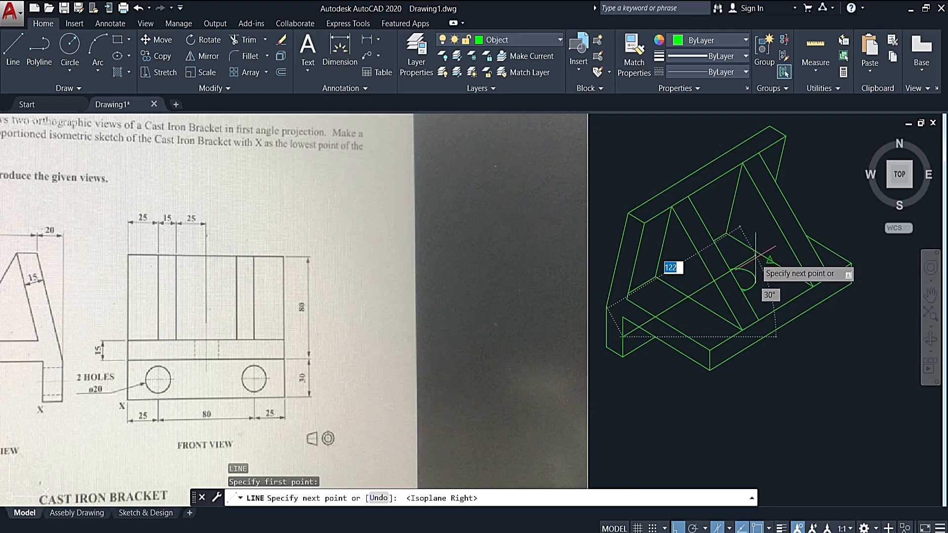
type("25")
key("Return")
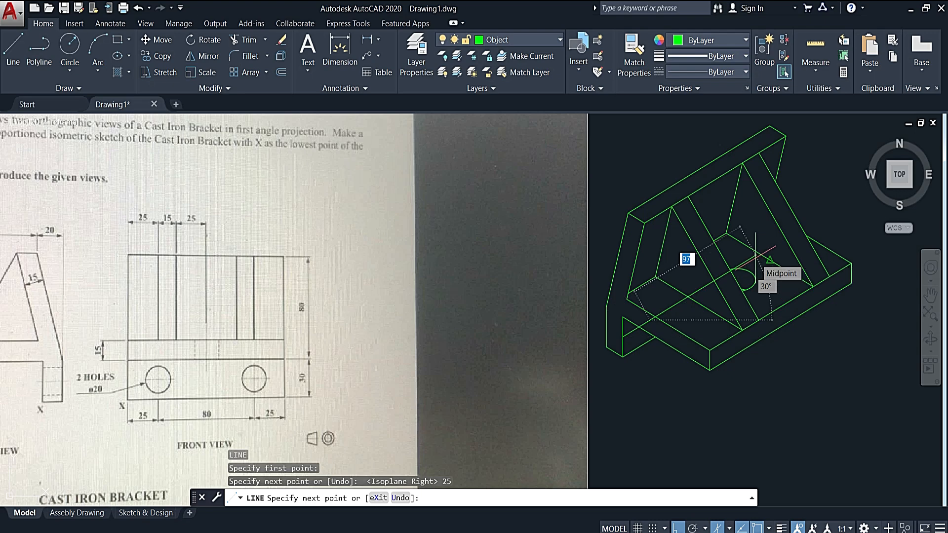
key("Escape")
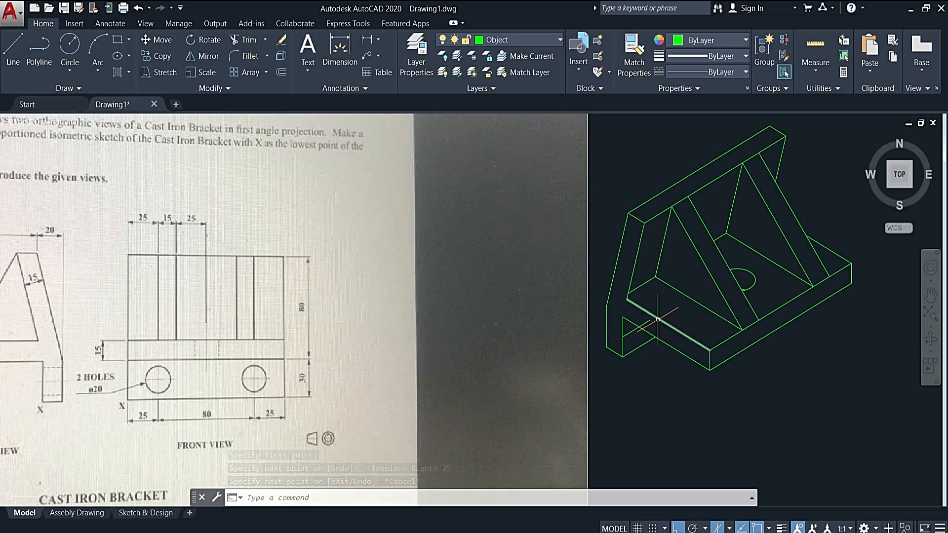
- Draw an isocircle of radius 10 centred on the far end of the 25 mm construction line
left_click(119, 57)
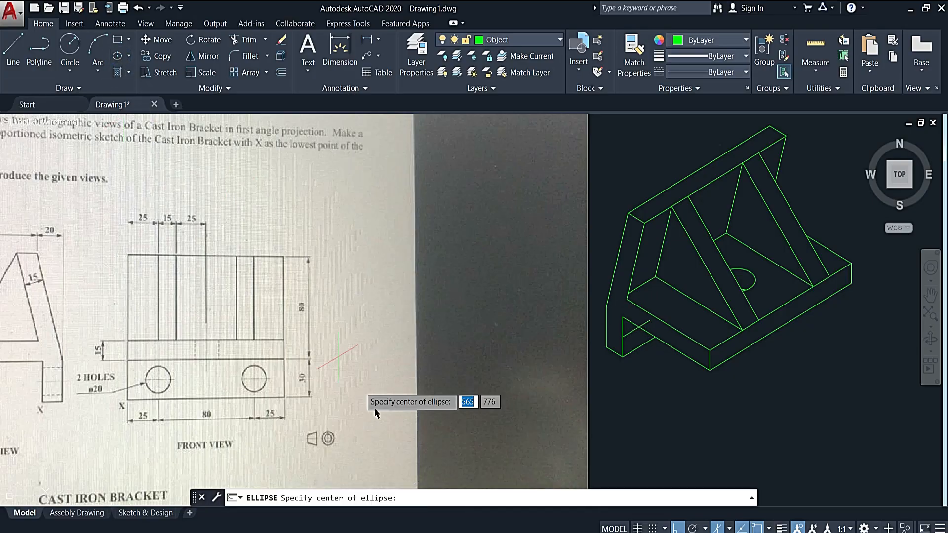
key("Escape")
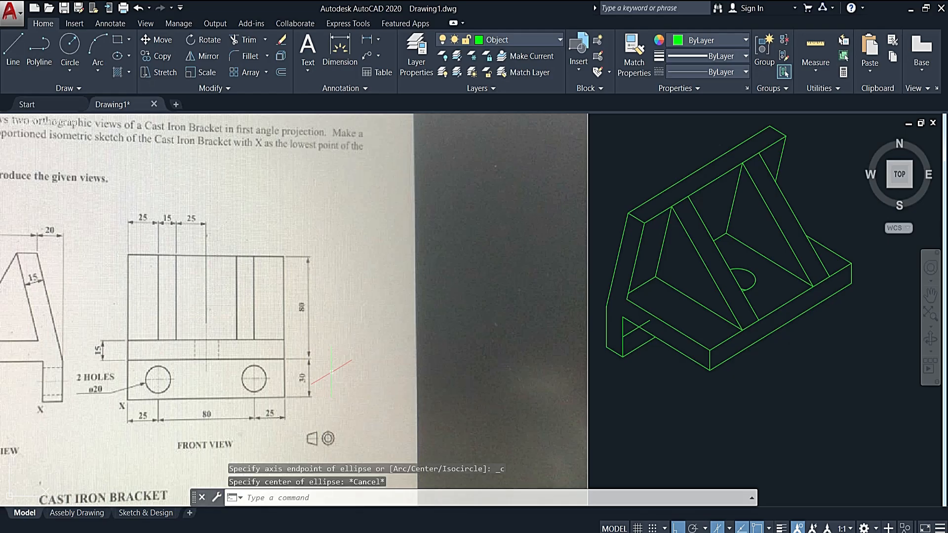
key("Return")
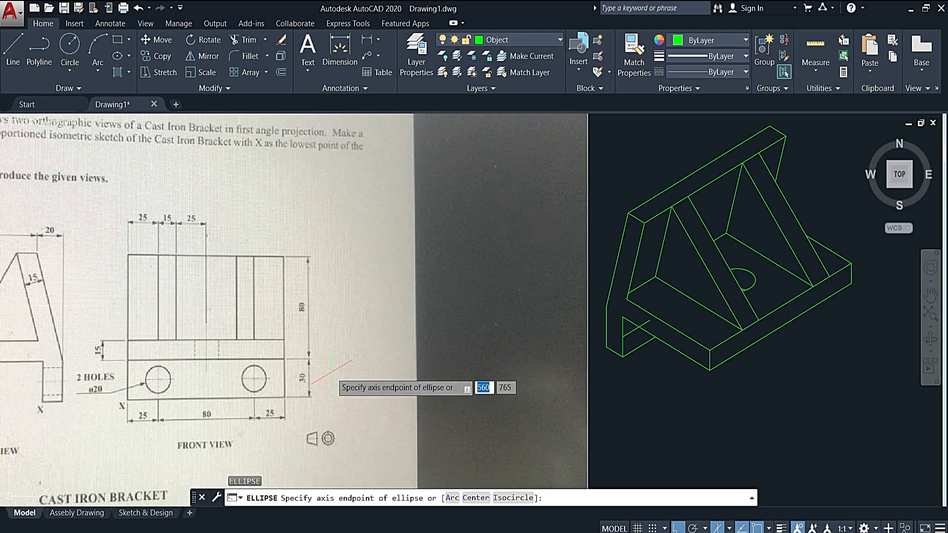
left_click(514, 497)
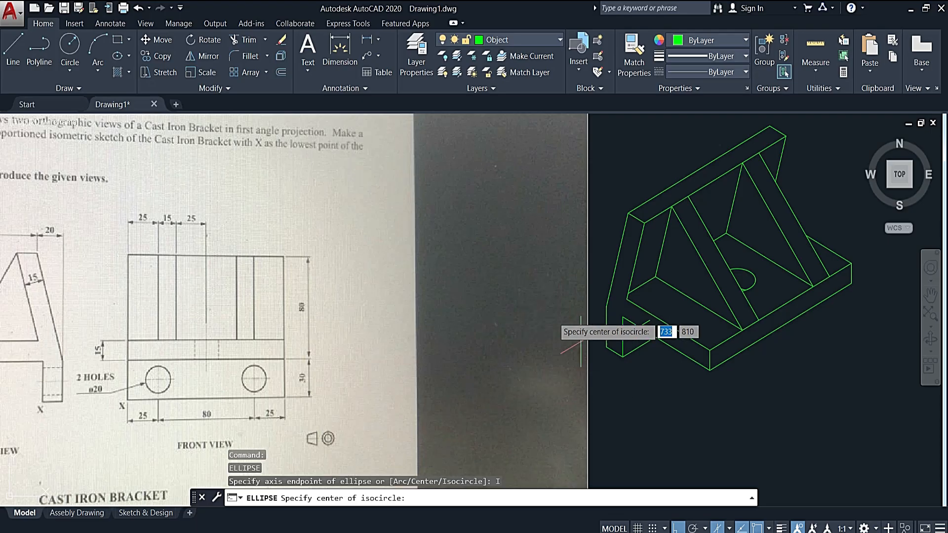
left_click(648, 321)
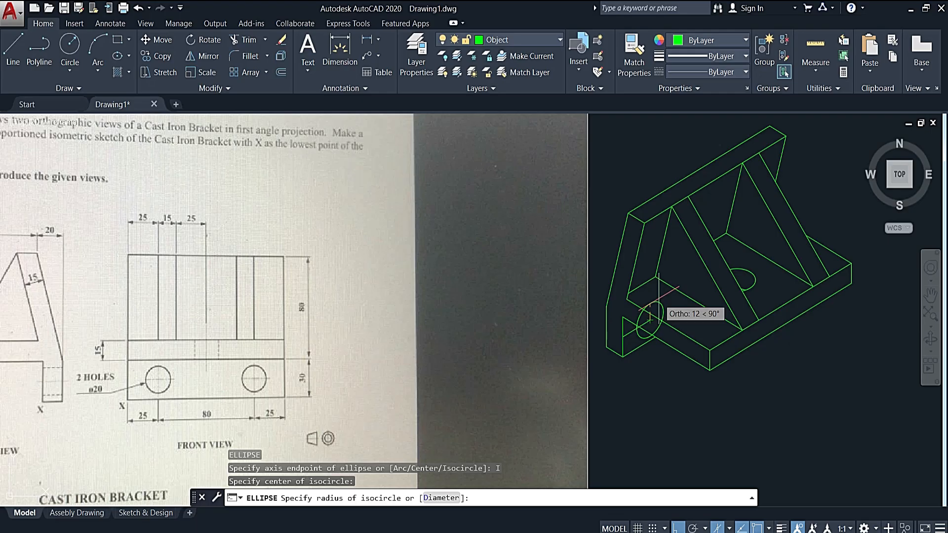
type("10")
key("Return")
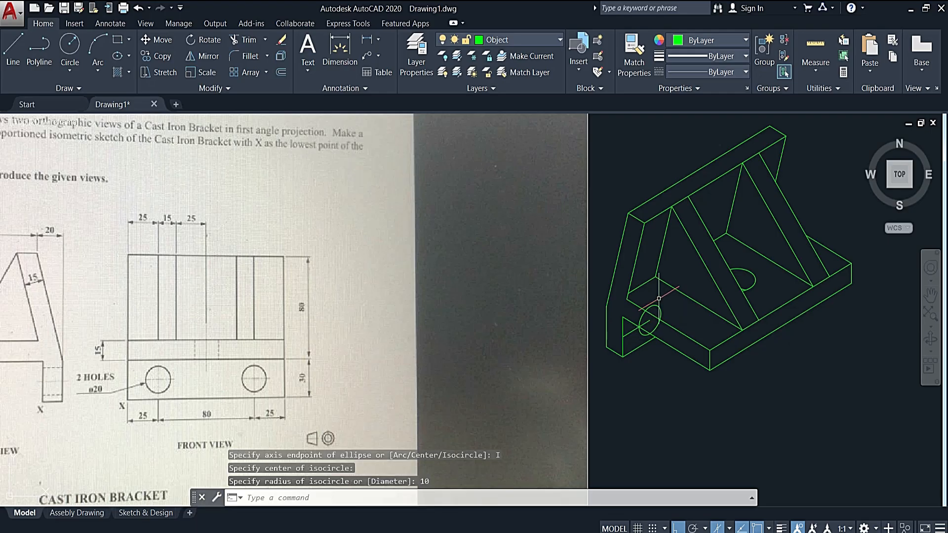
- Erase the construction line running from the lip's vertical edge to the isocircle's centre
scroll(659, 298, "up", 5)
mouse_move(663, 370)
middle_mouse_down()
mouse_move(637, 340)
mouse_move(600, 332)
middle_mouse_up()
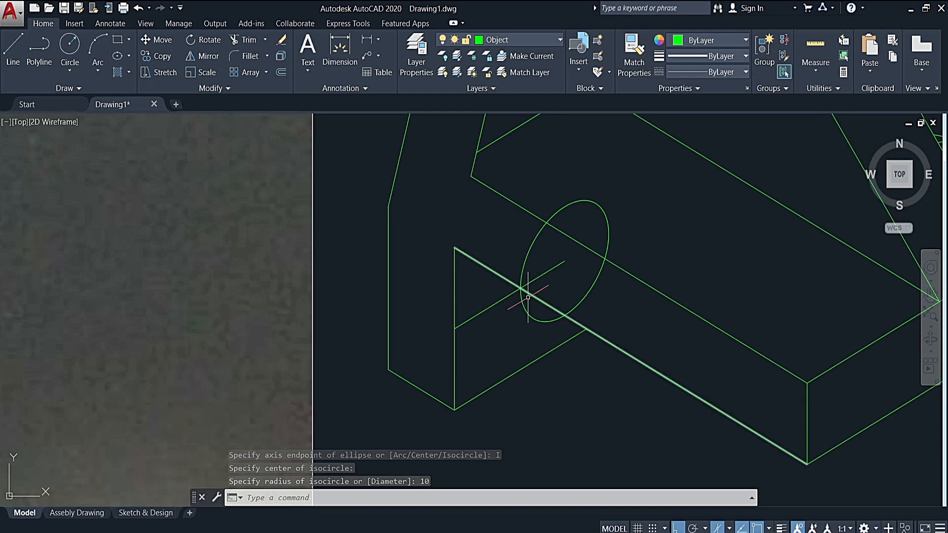
left_click(503, 297)
key("Delete")
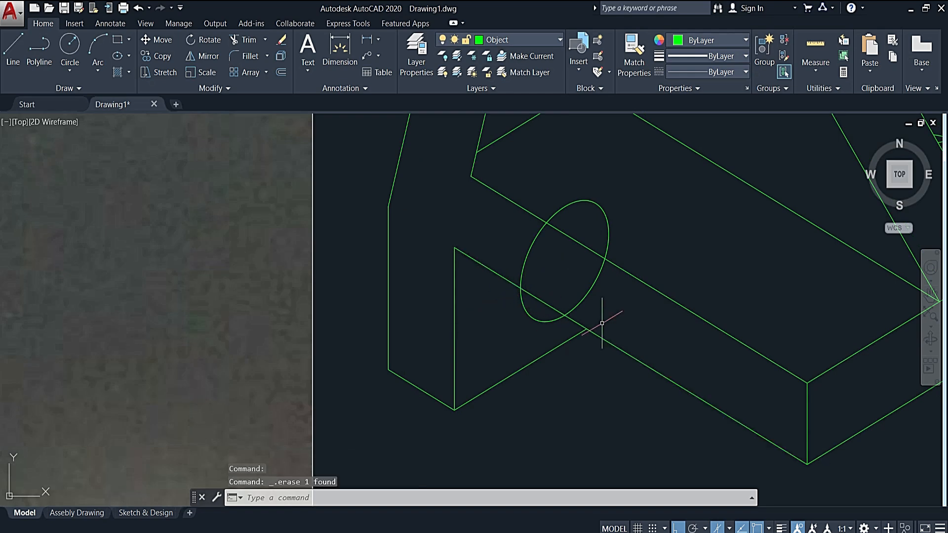
- Trim the part of the lip's isocircle hidden behind the base, using the base's lower side edge as the cutting edge
left_click(611, 345)
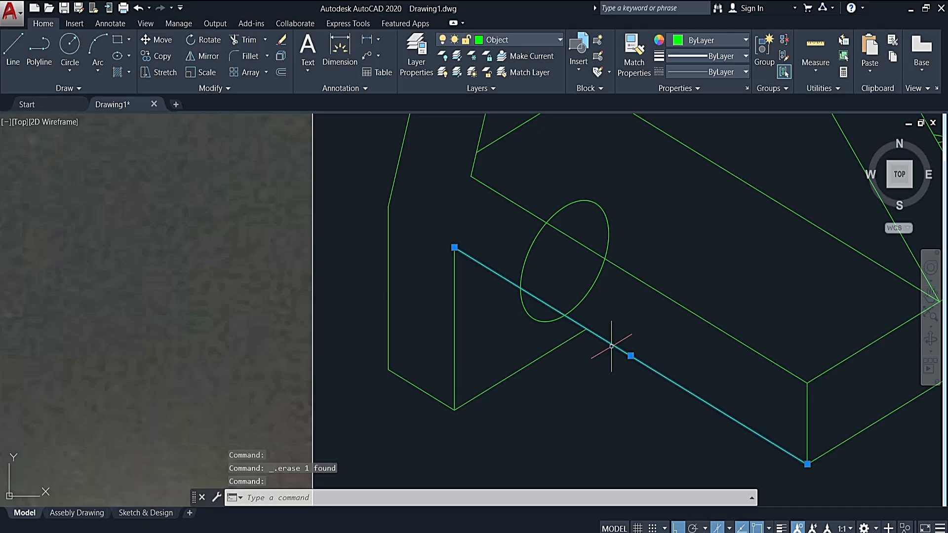
key("Return")
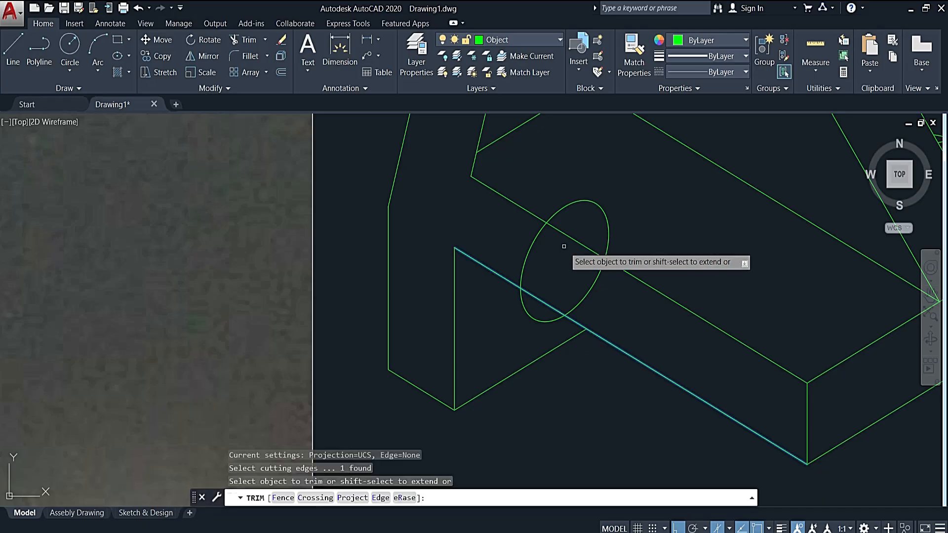
left_click(527, 245)
left_click(474, 247)
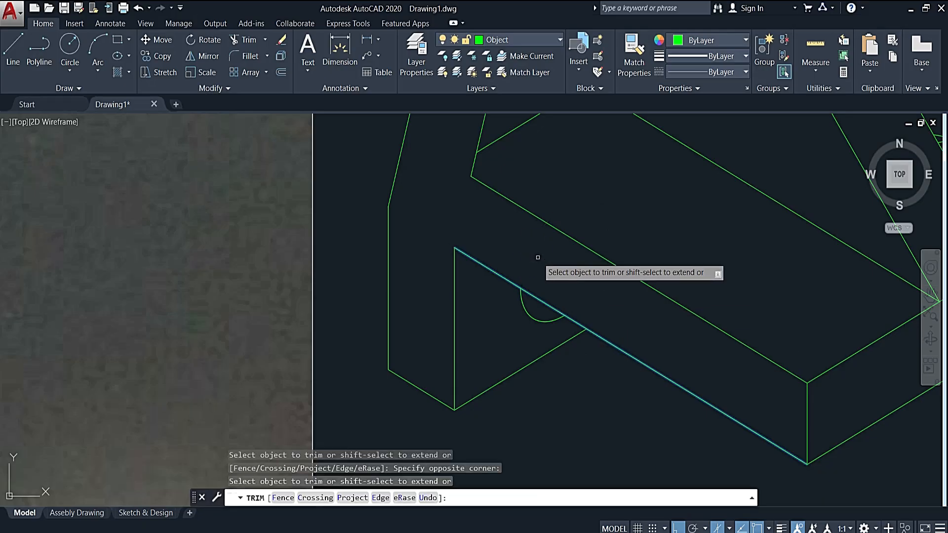
scroll(539, 305, "down", 2)
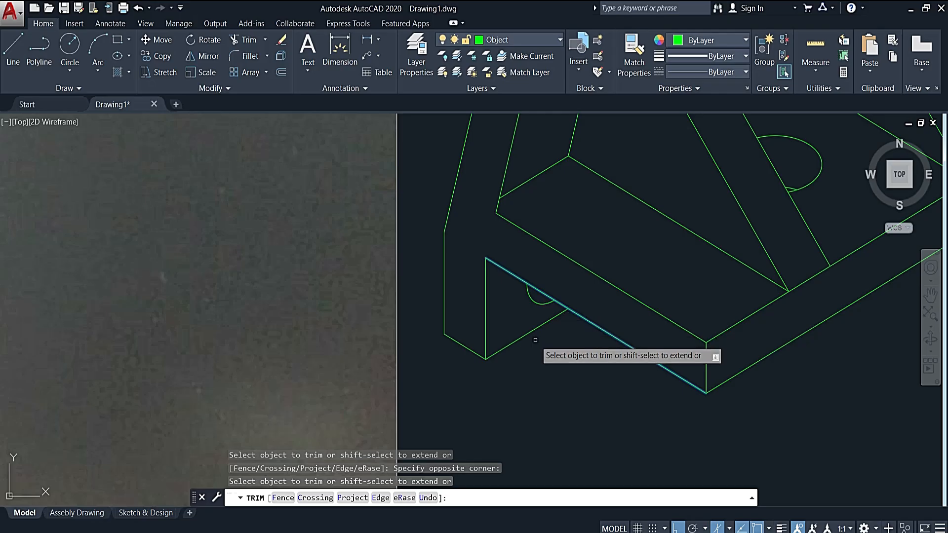
key("Escape")
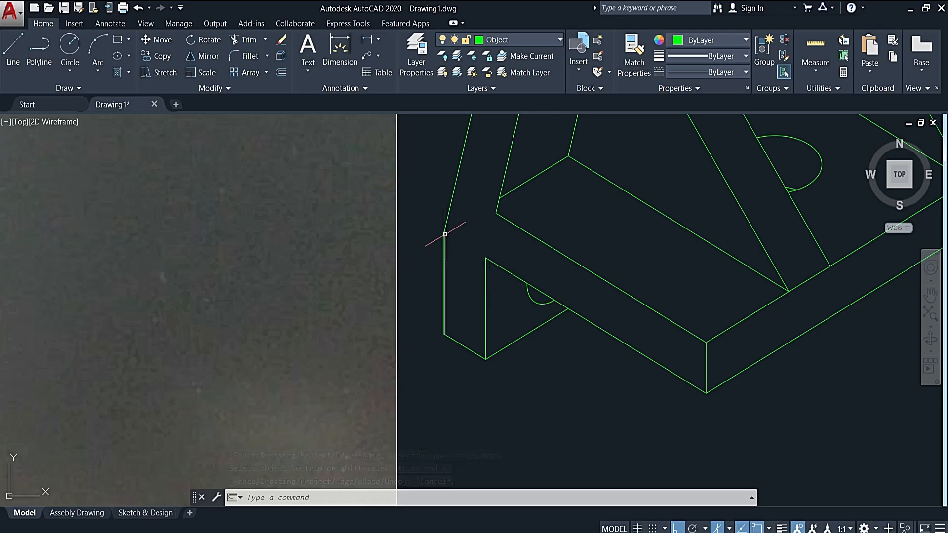
- Copy the trimmed hole arc across the lip's thickness, from the lip's inner bottom corner to its outer bottom corner
left_click(535, 299)
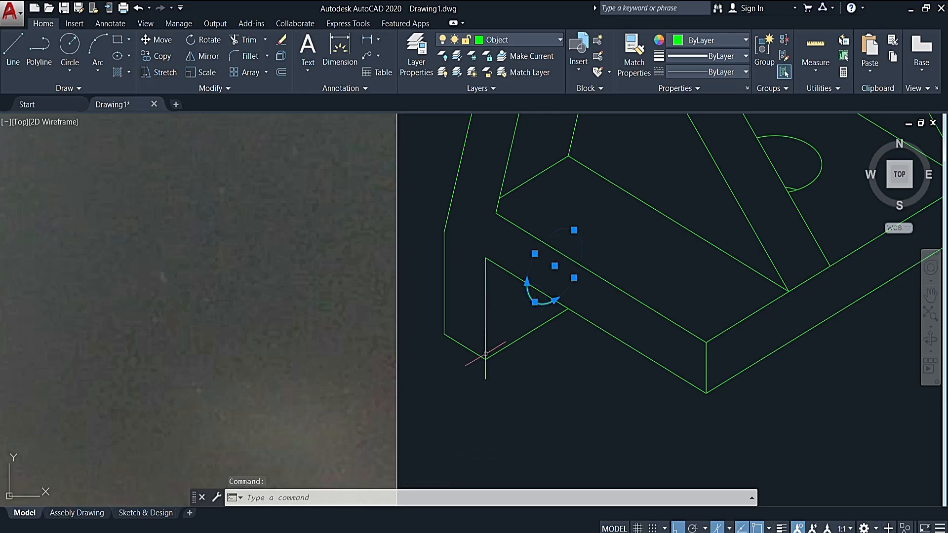
left_click(157, 56)
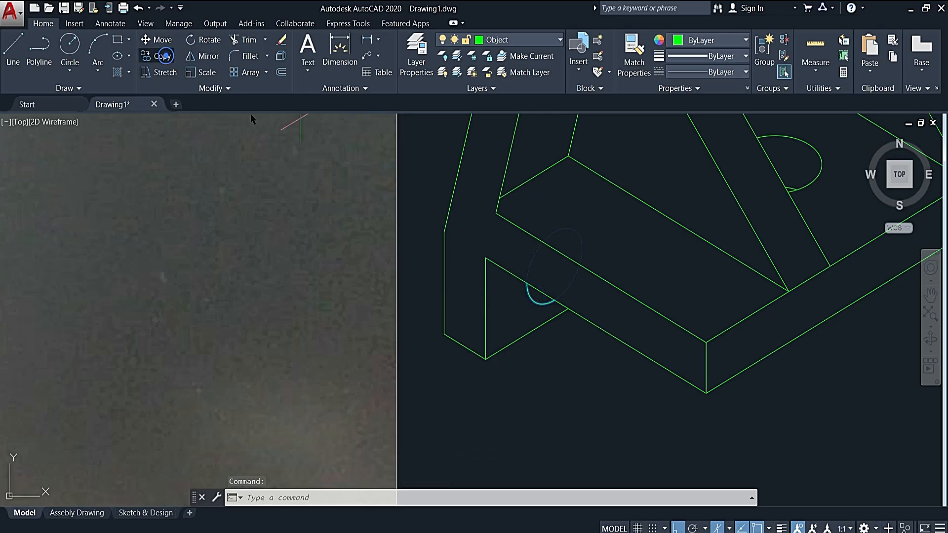
left_click(486, 359)
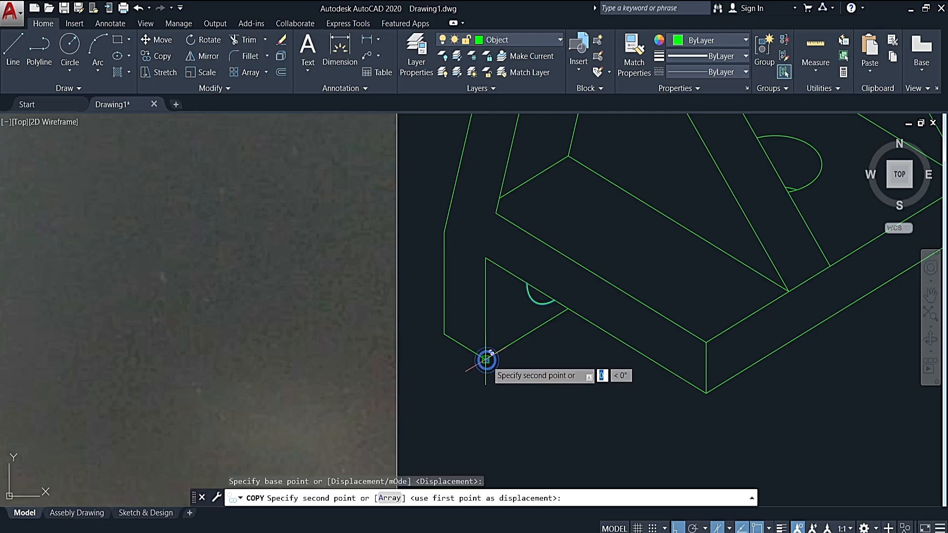
left_click(444, 334)
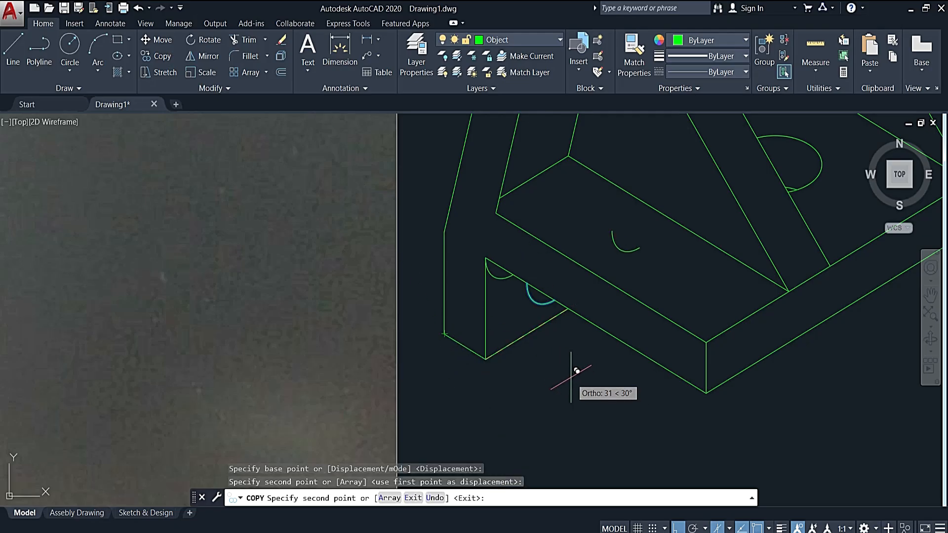
key("Escape")
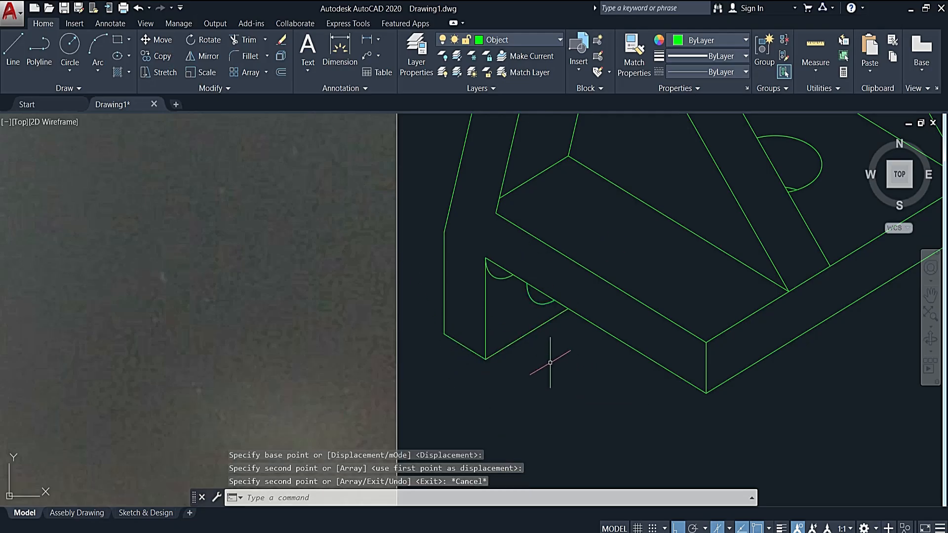
- Erase the copied hole arc next to the lip's inner vertical edge
left_click(495, 279)
left_click(491, 271)
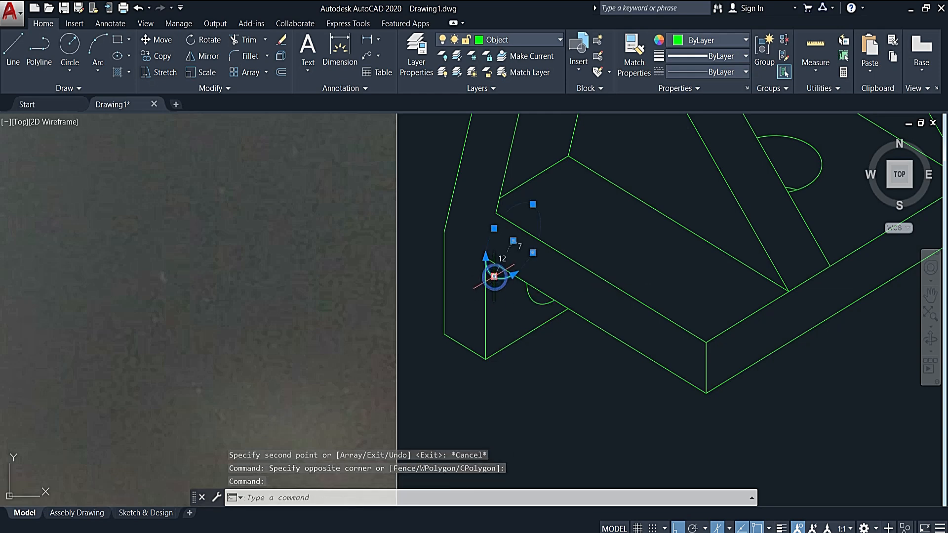
key("Delete")
scroll(524, 297, "down", 3)
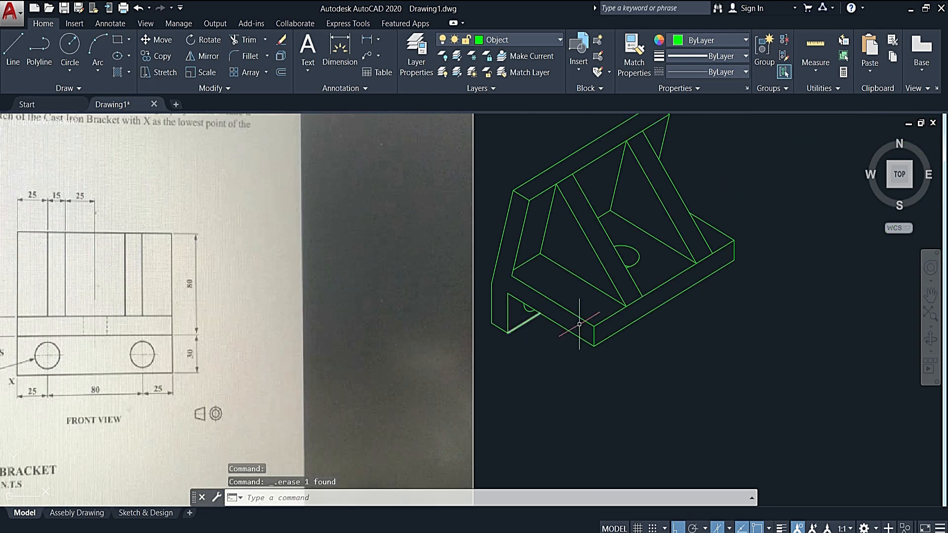
middle_click_drag(641, 347, 628, 374)
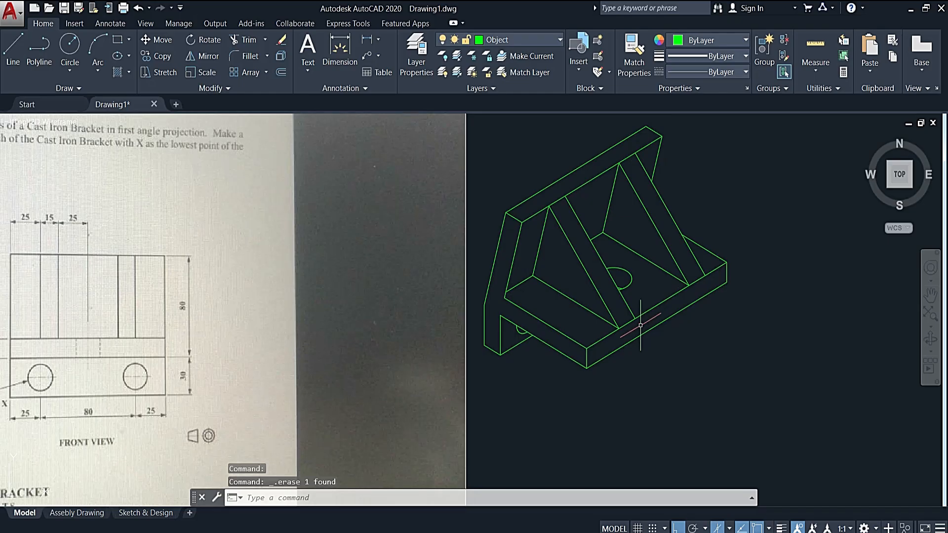
scroll(611, 339, "down", 2)
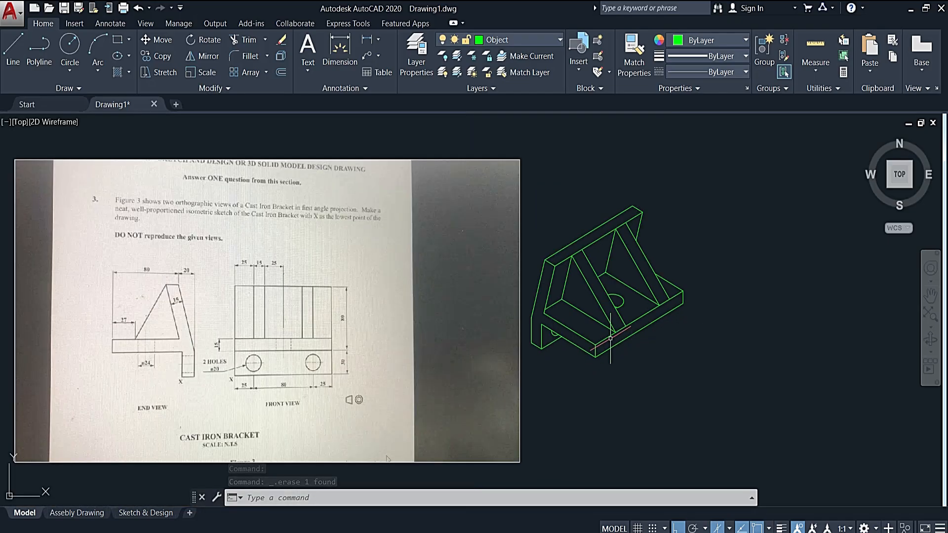